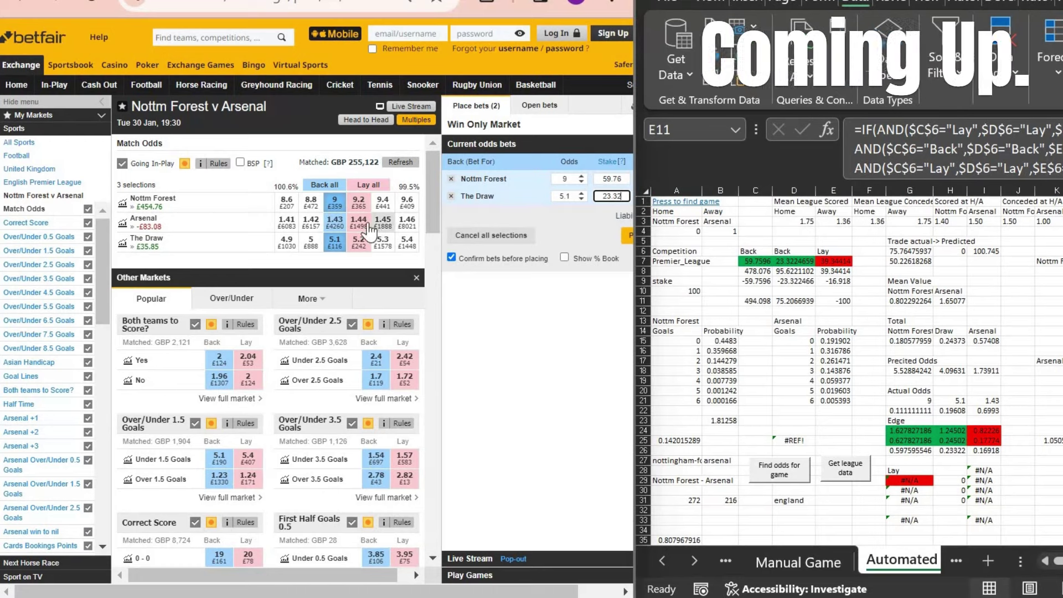
Add a lay bet on Arsenal at odds 1.44 with a backer's stake of 39.34
left_click(359, 222)
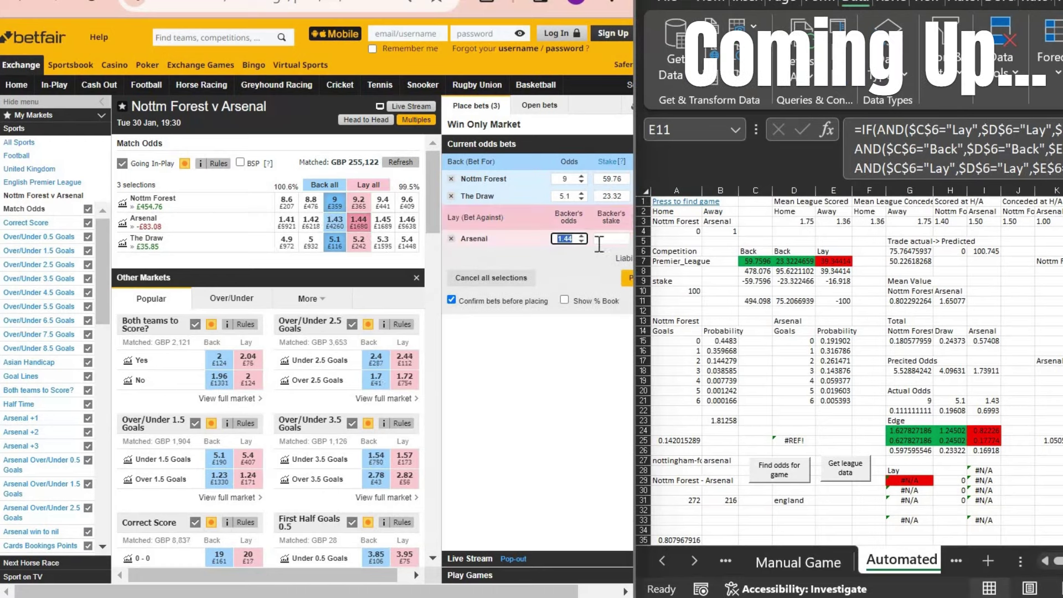
left_click(605, 242)
type("39")
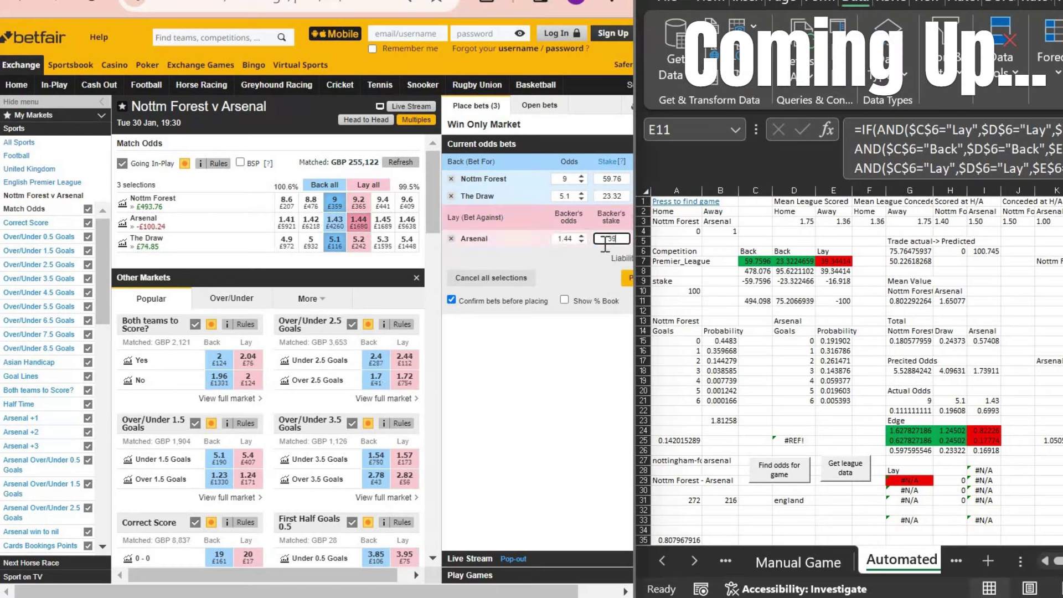
type(".34")
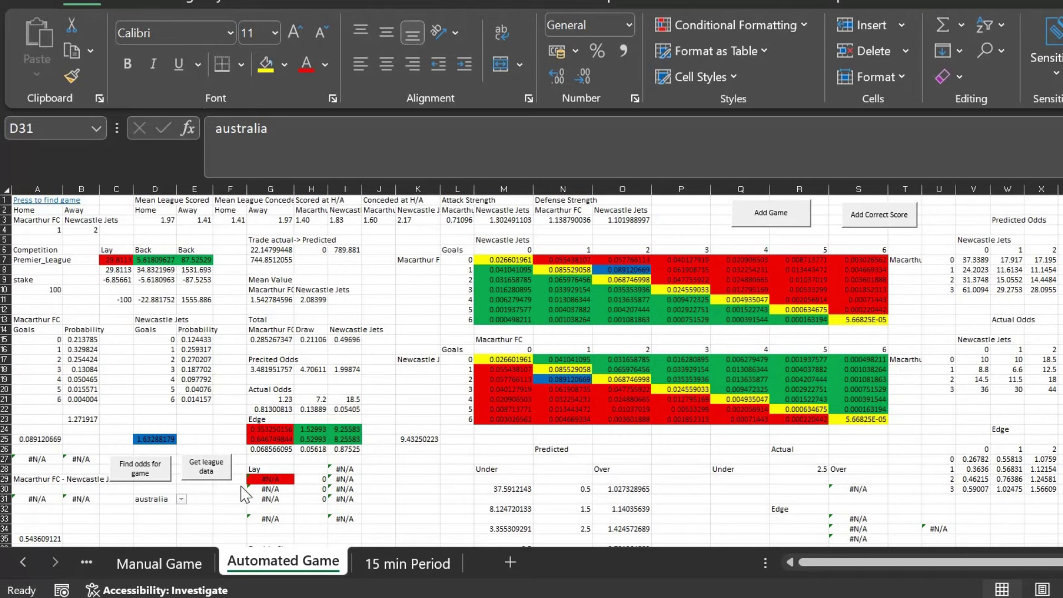
Set the country in cell D31 of the Automated Game sheet to england
left_click(179, 502)
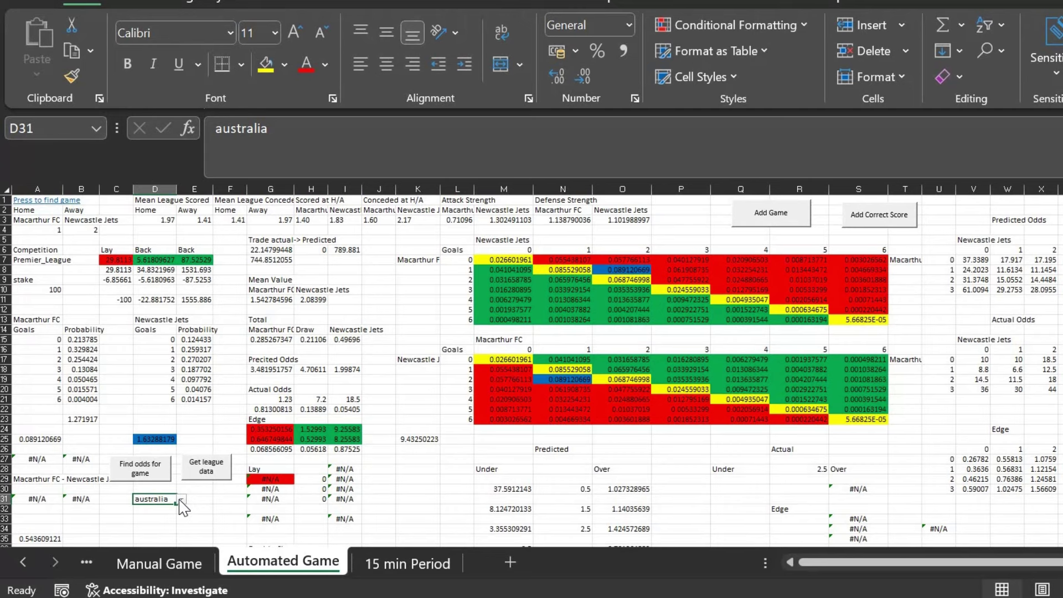
left_click(181, 500)
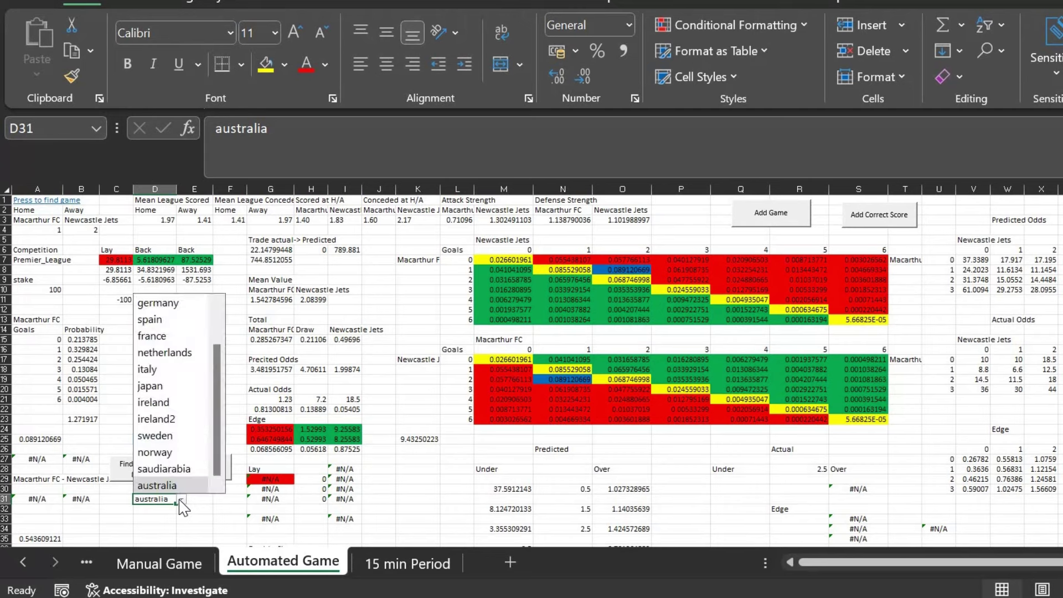
key("Up")
key("Up")
key("Up")
key("Up")
key("Up")
key("Up")
key("Up")
key("Up")
key("Up")
key("Up")
key("Up")
key("Up")
key("Up")
key("Up")
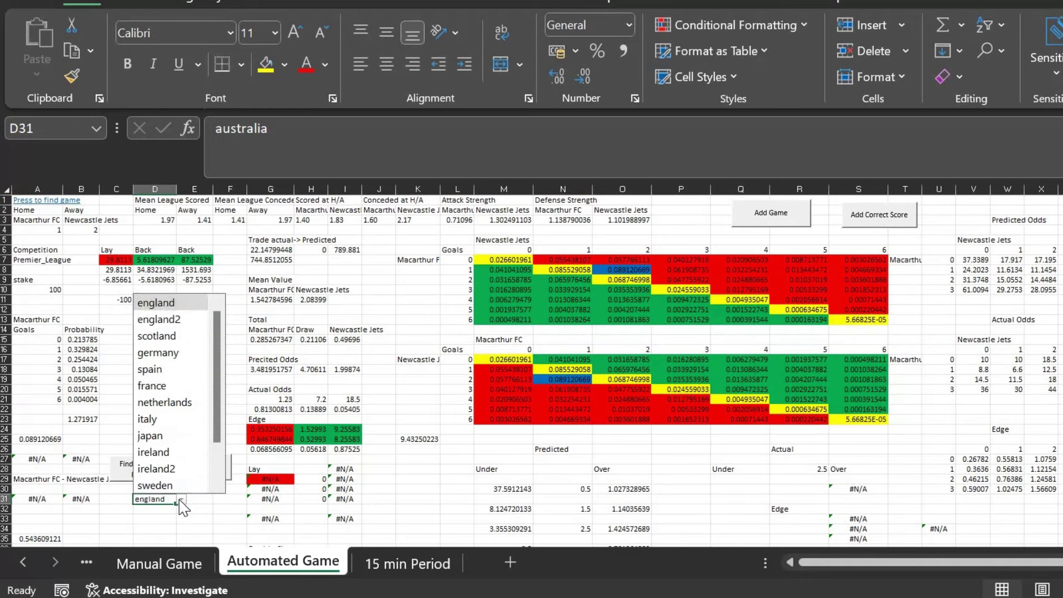
key("Return")
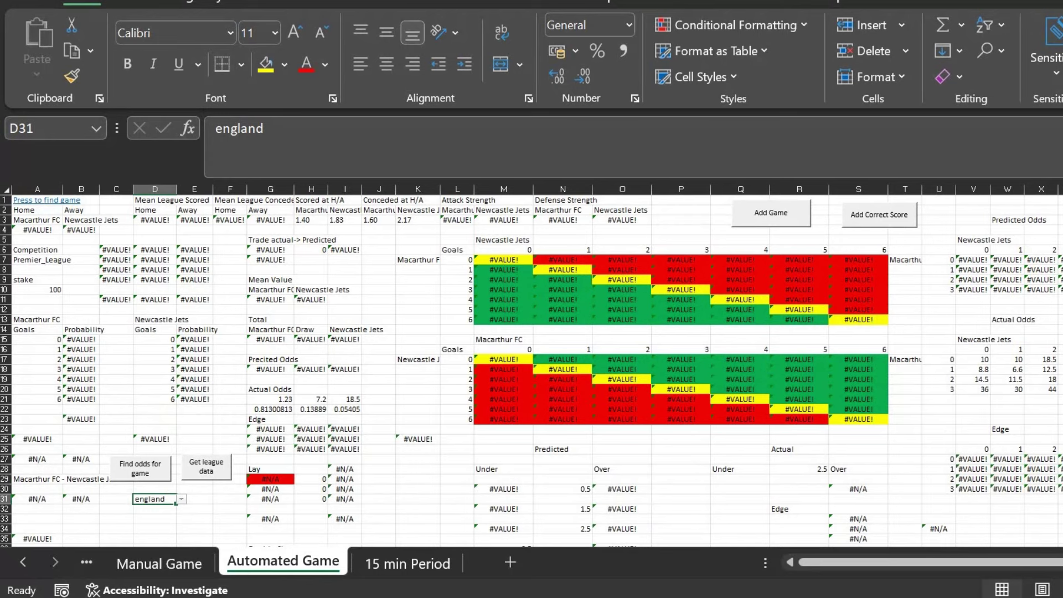
Choose Fulham - Everton as the fixture in cell A29
left_click(116, 467)
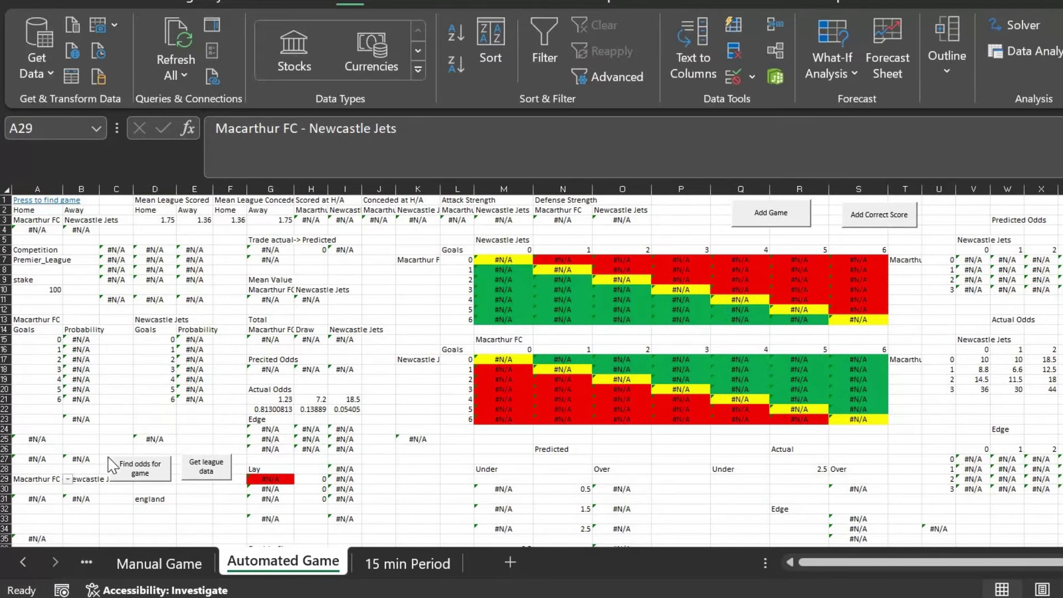
left_click(67, 480)
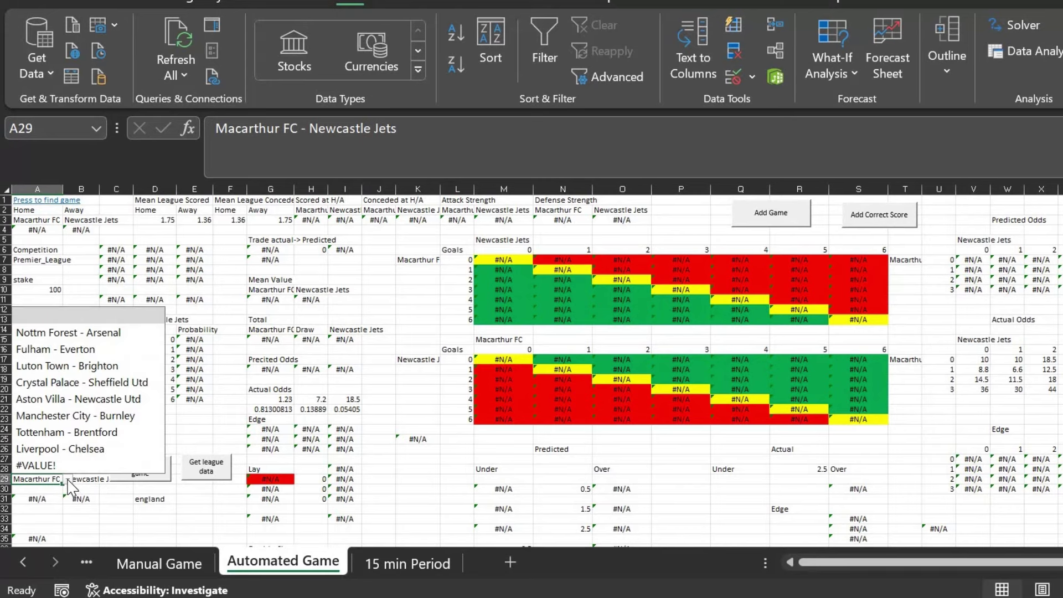
key("Down")
key("Down")
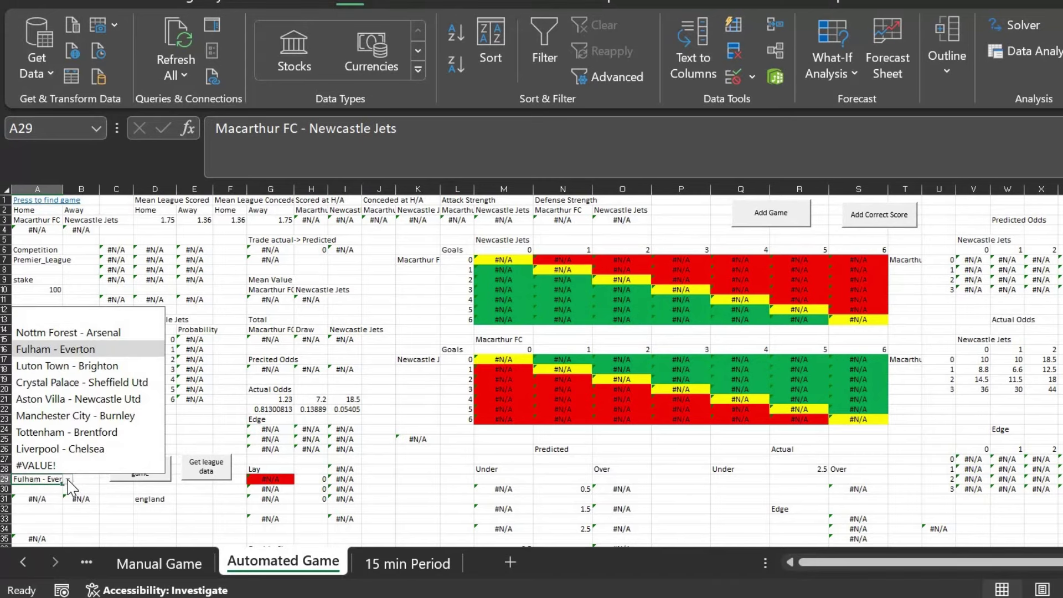
key("Return")
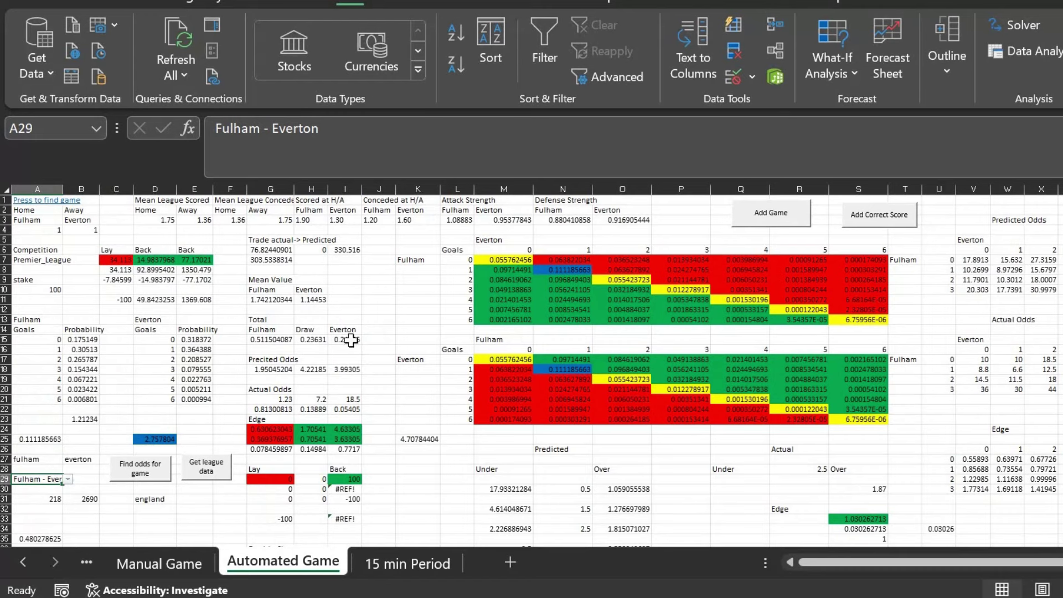
Look up Fulham's back odds on Betfair and enter 2.48 as its actual odds in G21 of the Excel sheet
left_click_drag(280, 399, 332, 400)
left_click(276, 398)
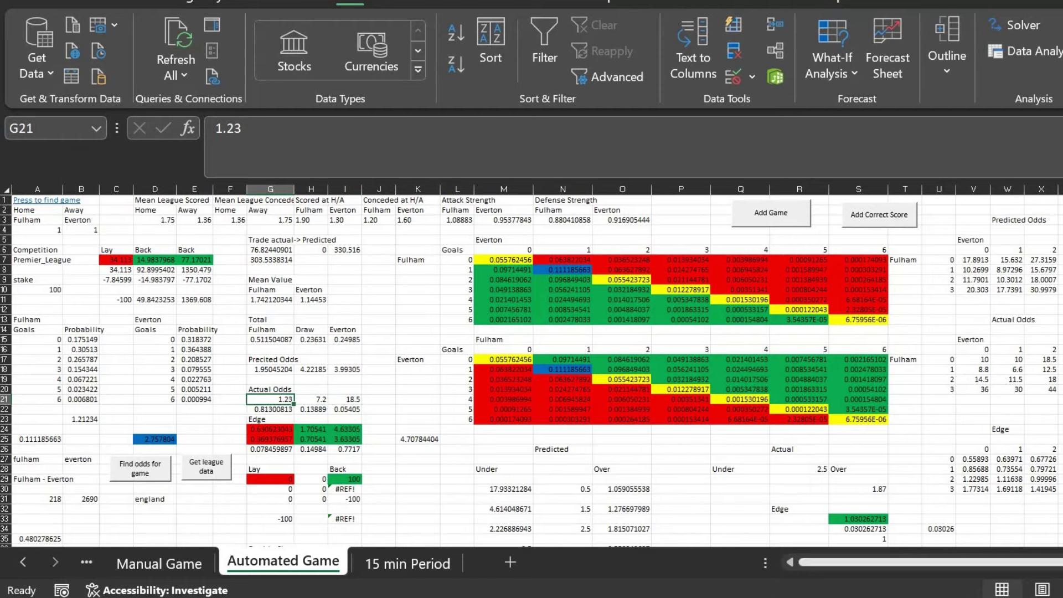
key("alt+Tab")
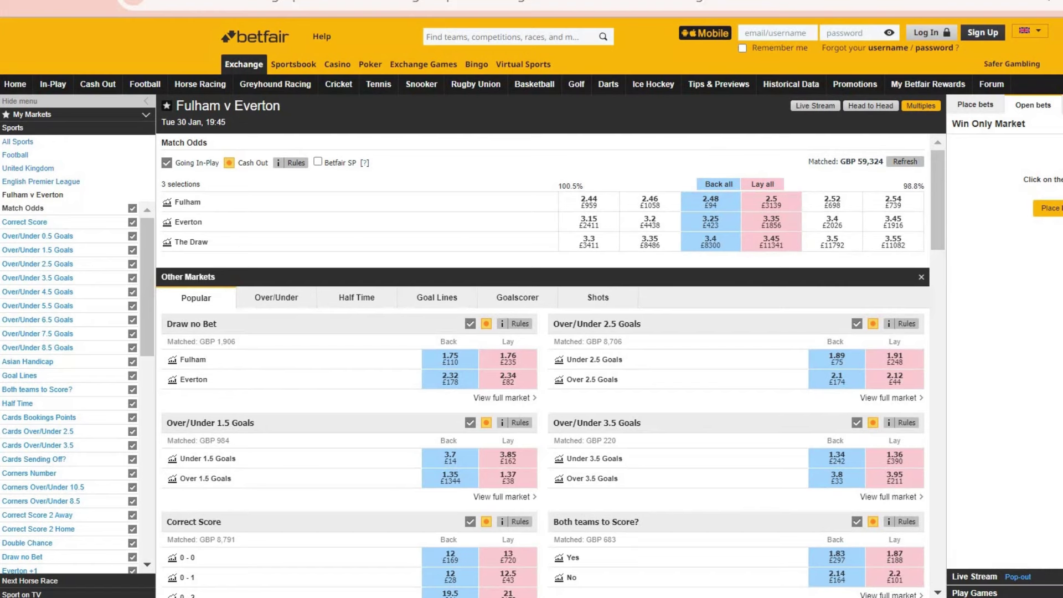
key("alt+Tab")
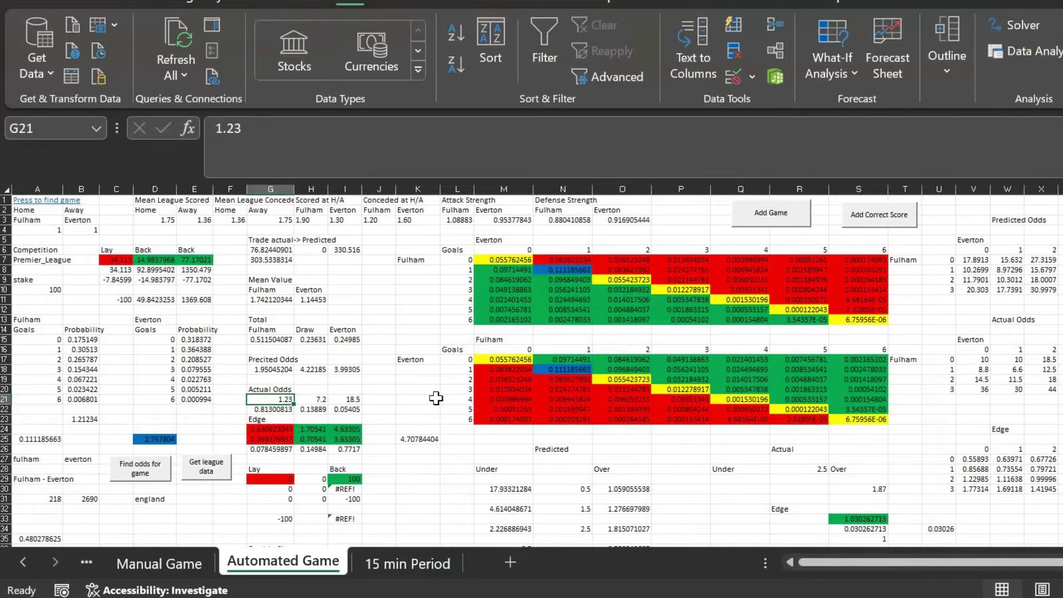
type("2.48")
key("Tab")
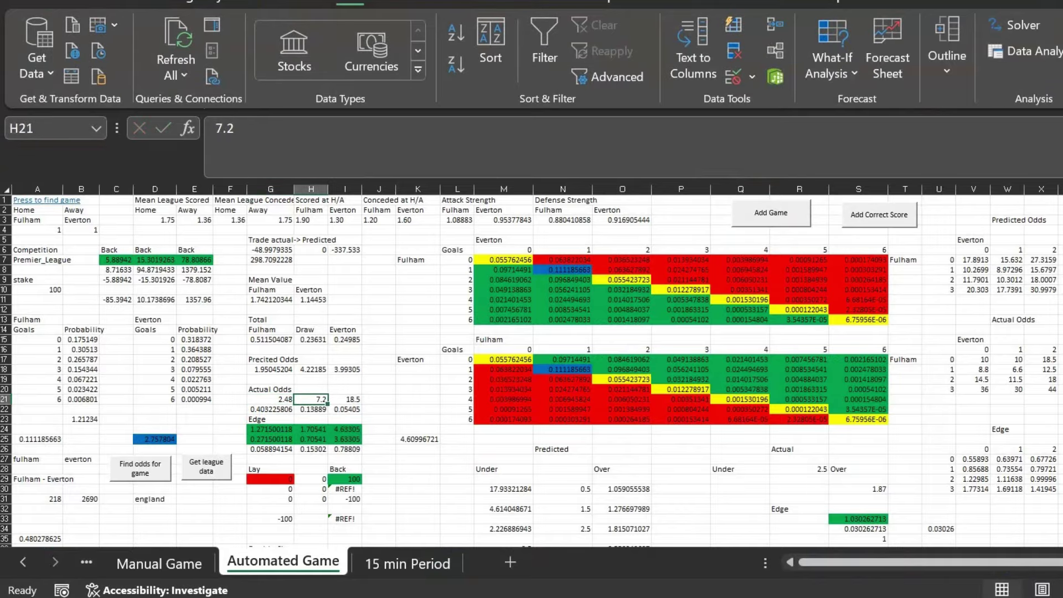
Check the draw's back odds on Betfair and enter 3.4 as its actual odds in H21 of the Excel sheet
key("alt+Tab")
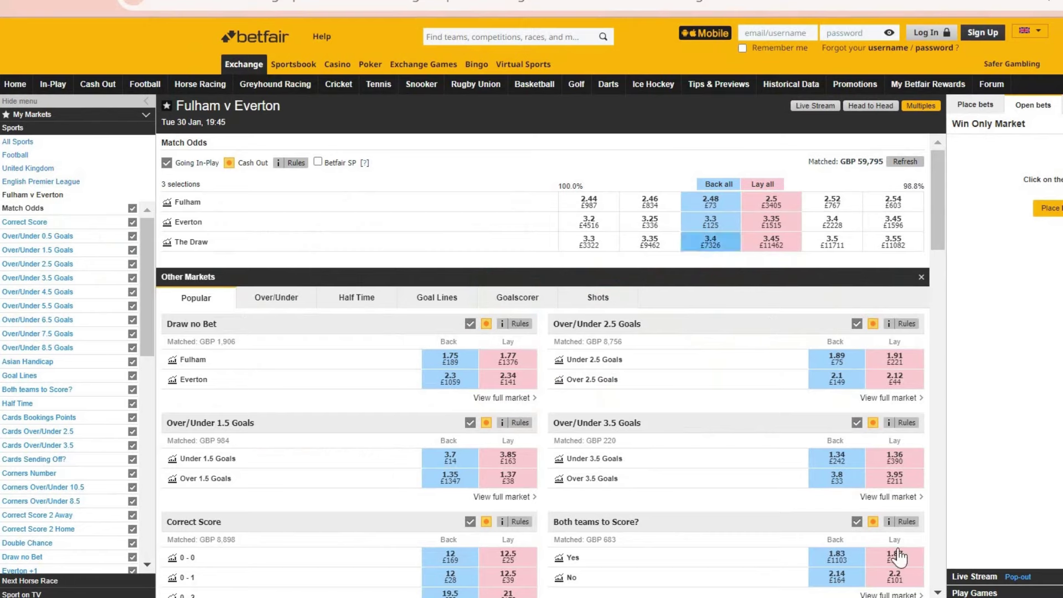
key("alt+Tab")
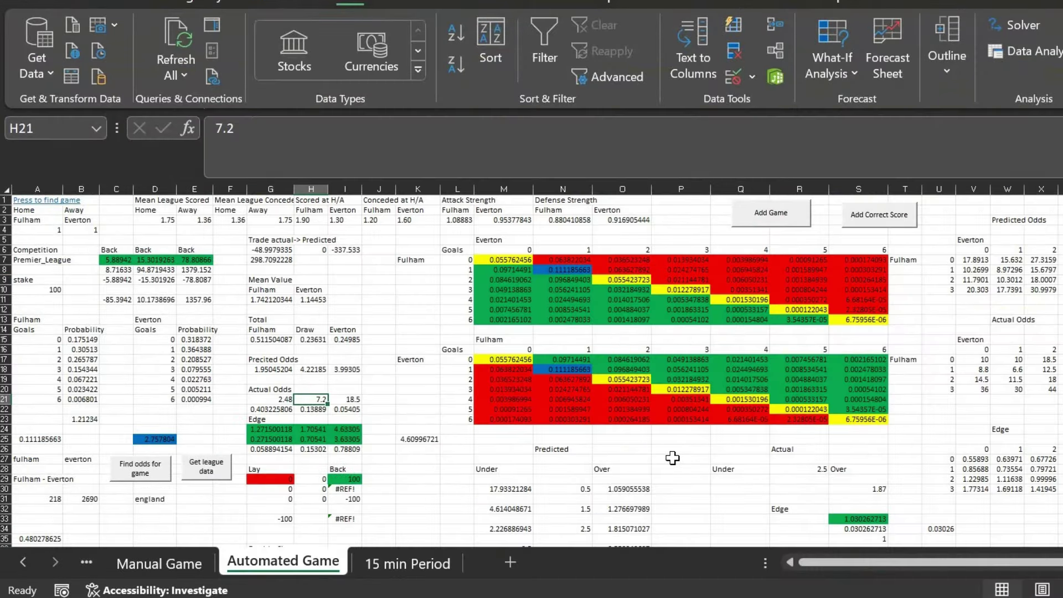
type("3.4")
key("Tab")
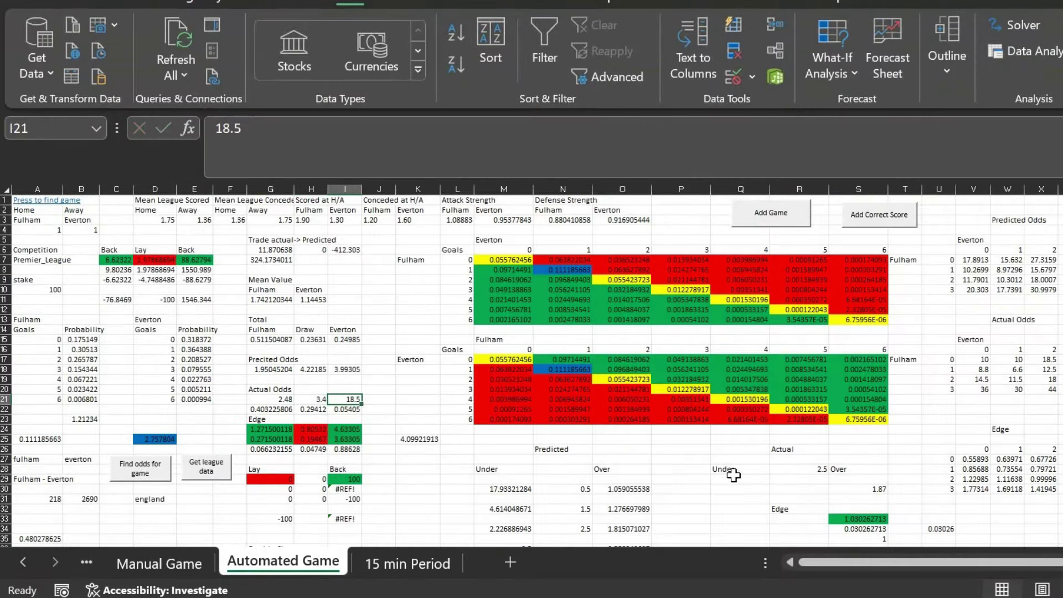
Check Everton's back odds on Betfair and enter 3.3 as its actual odds in I21 of the Excel sheet
key("alt+Tab")
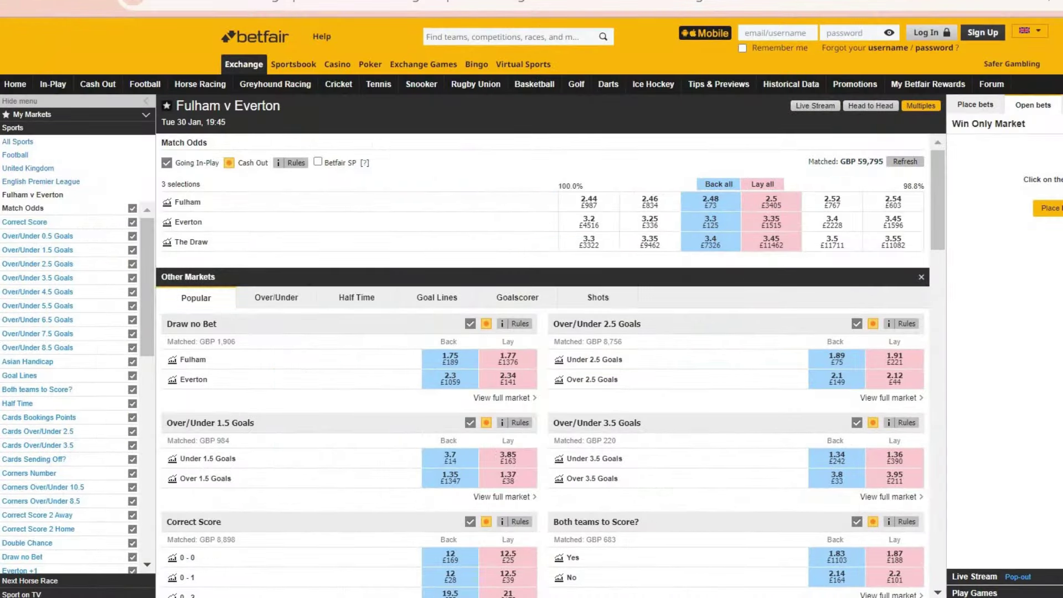
key("alt+Tab")
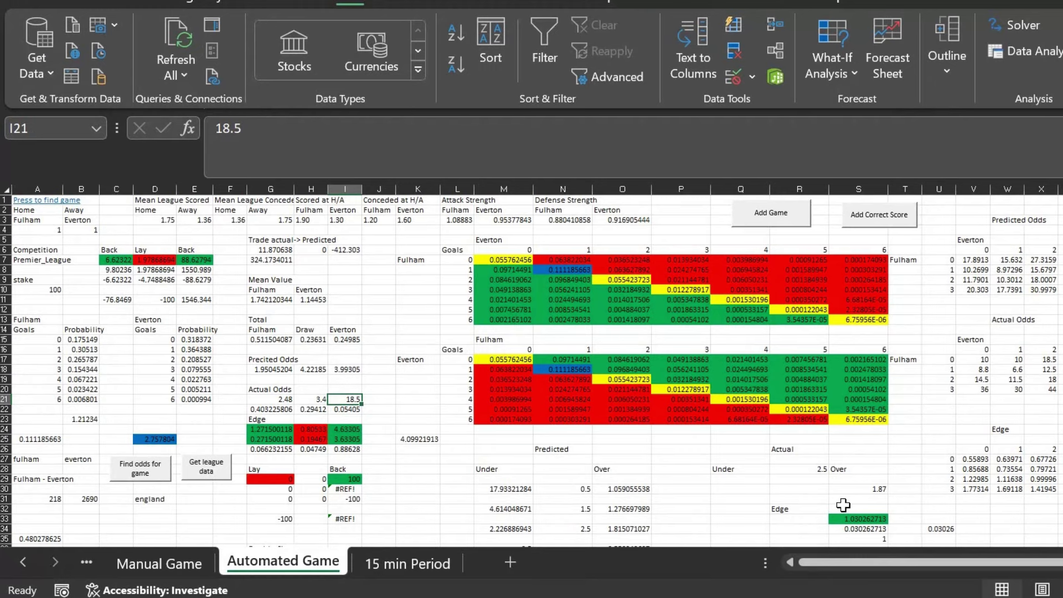
type("3.3")
key("Return")
Examine the predicted odds and their formulas in row 18 for Fulham, the draw and Everton
key("Up")
key("Up")
key("Up")
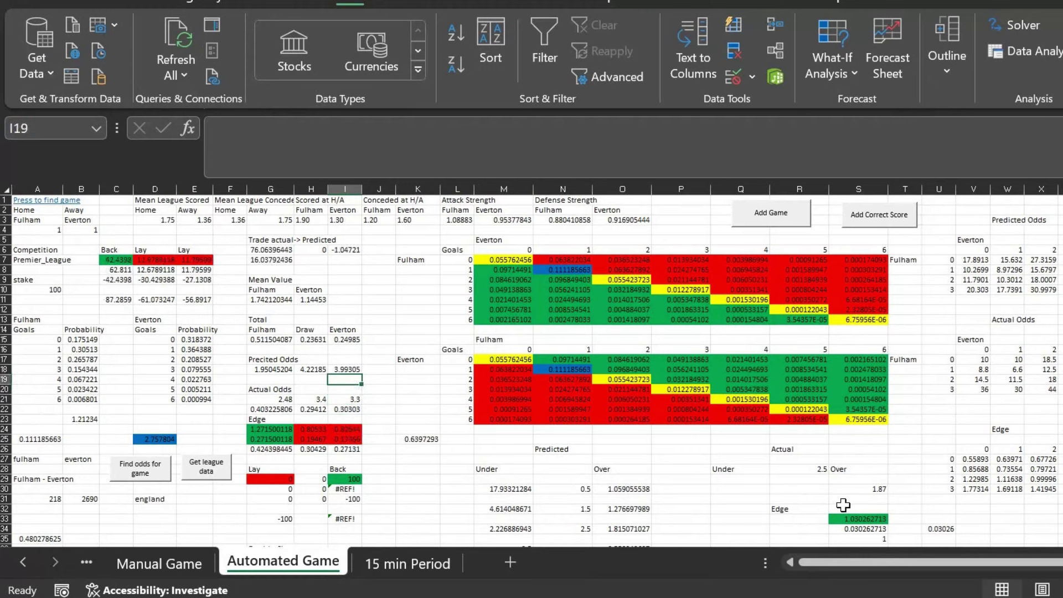
key("Left")
key("Left")
key("Up")
key("Right")
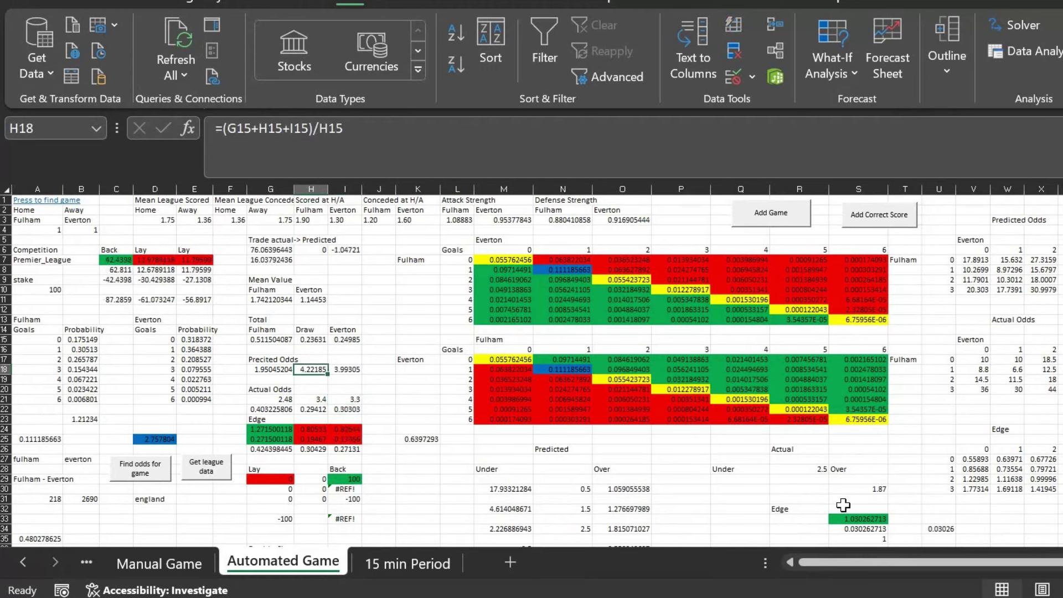
key("Right")
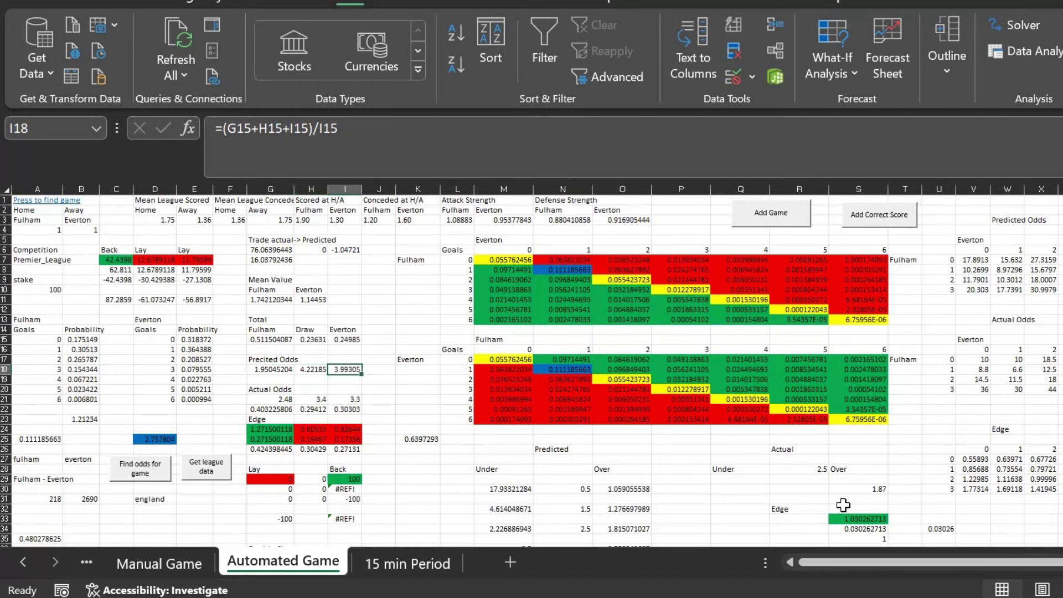
key("Down")
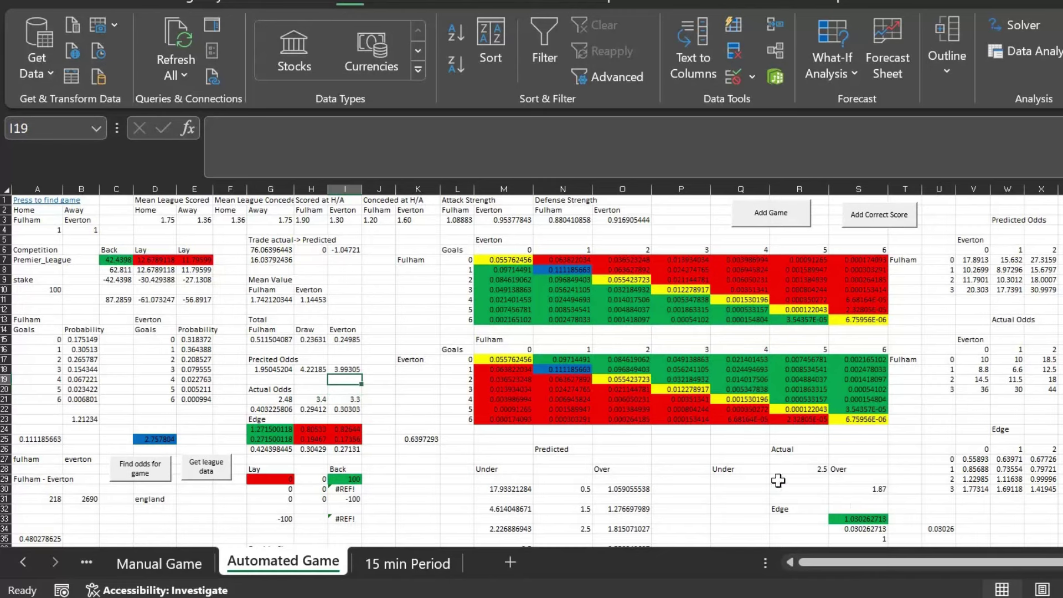
Inspect the draw's Back/Lay formula in D6 and the lookup of Fulham's average home goals scored in H3
left_click(139, 247)
key("ctrl+v")
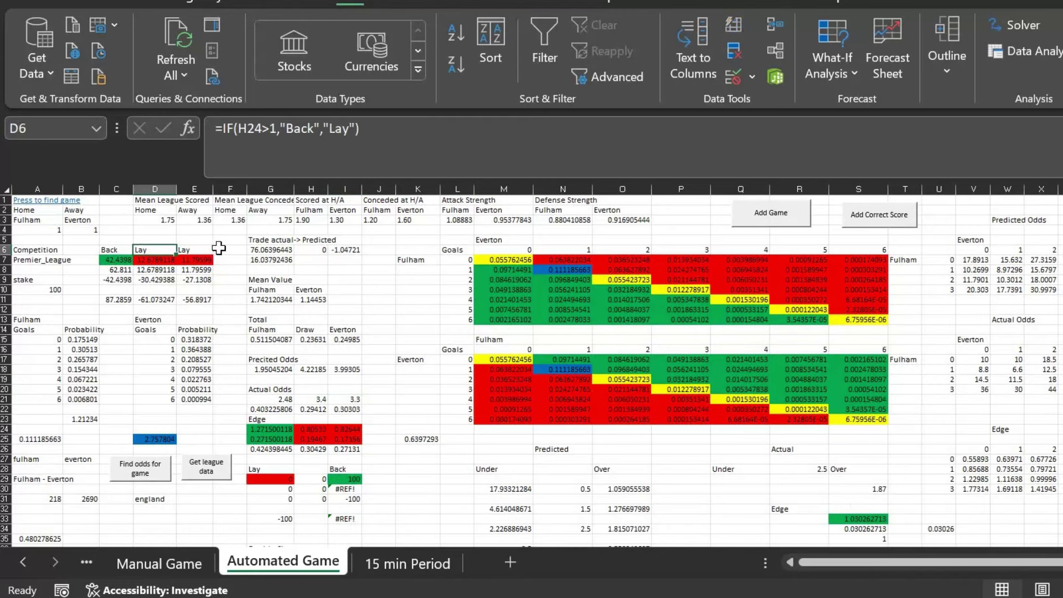
left_click(201, 240)
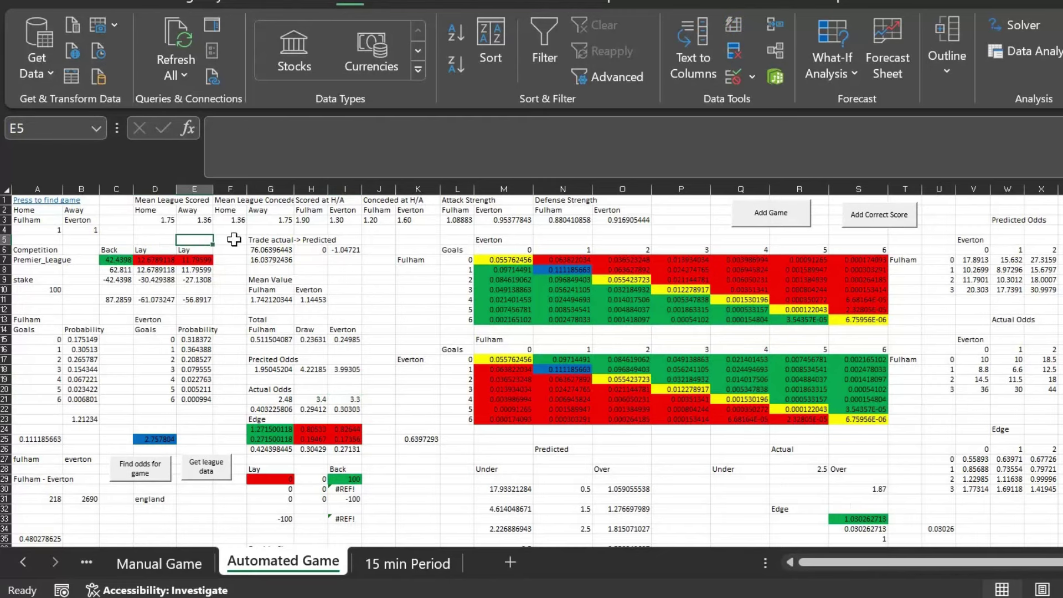
left_click(310, 220)
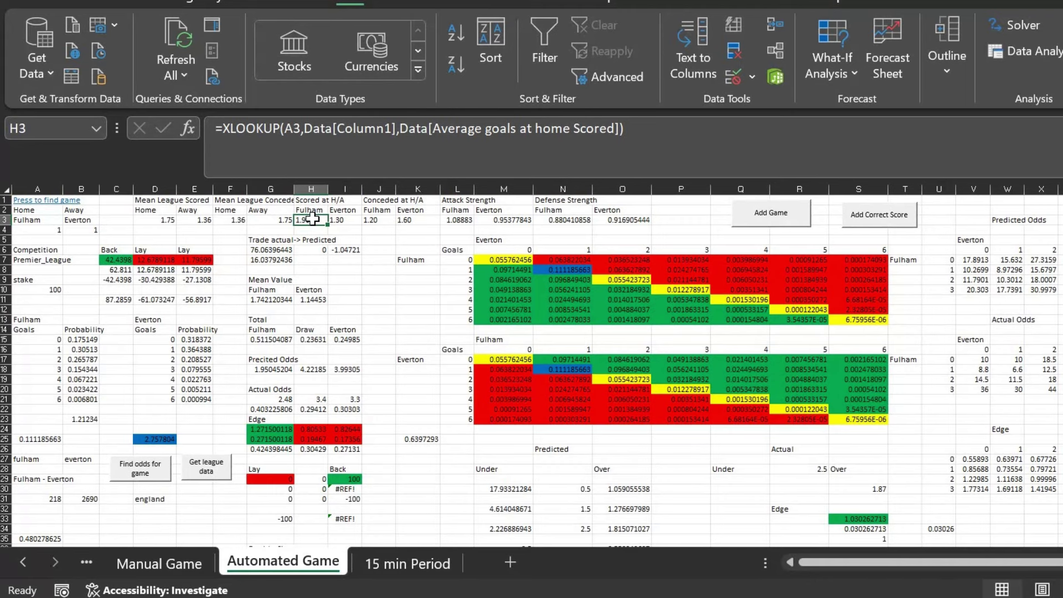
left_click(365, 240)
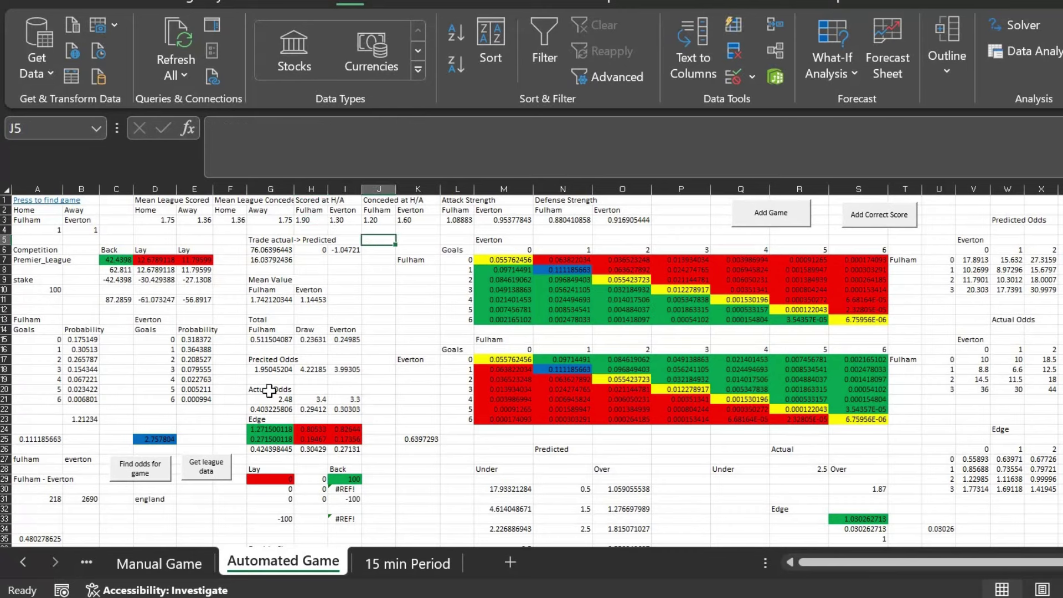
Examine the formula in G22 that converts Fulham's actual odds into a probability
left_click(277, 408)
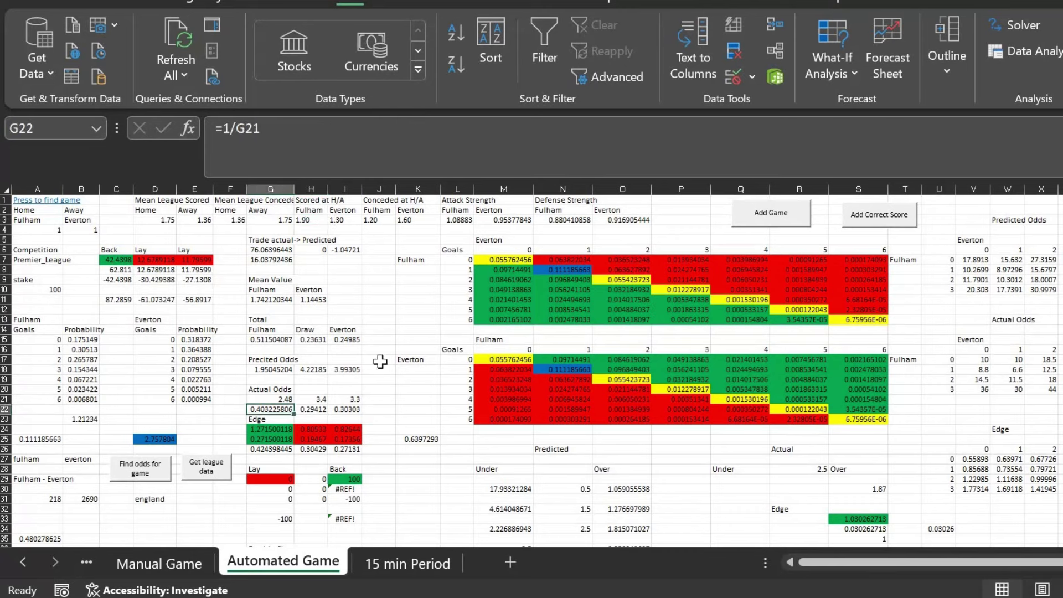
key("Up")
key("Up")
key("Up")
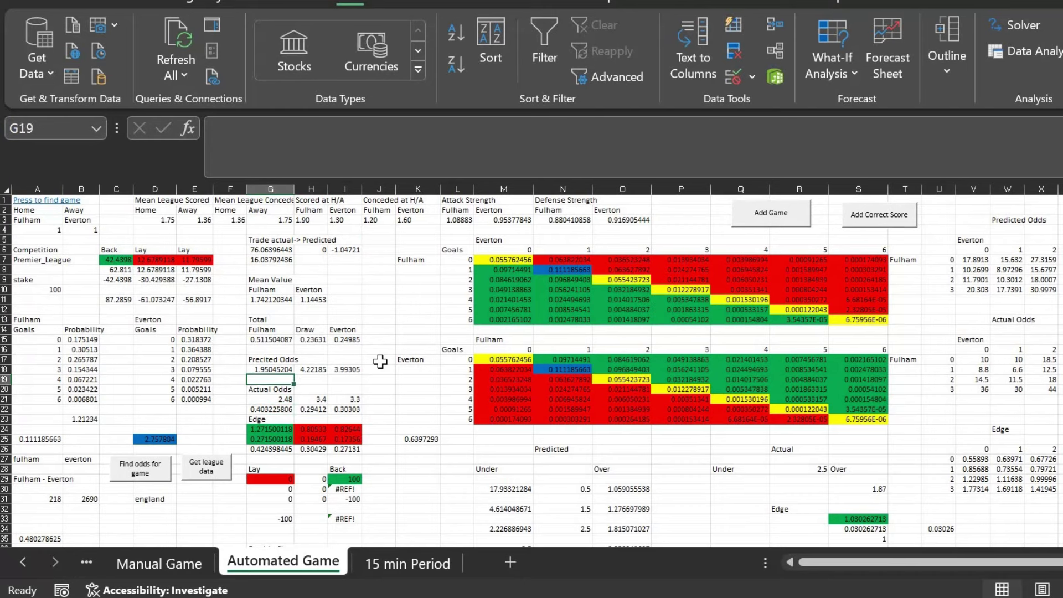
key("Down")
key("Down")
key("Down")
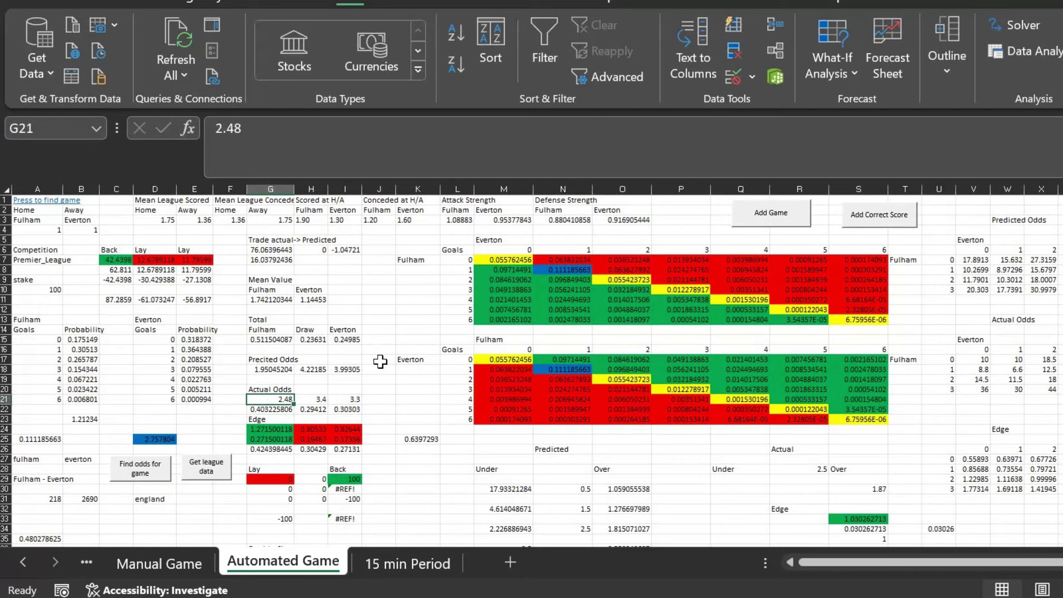
left_click(313, 139)
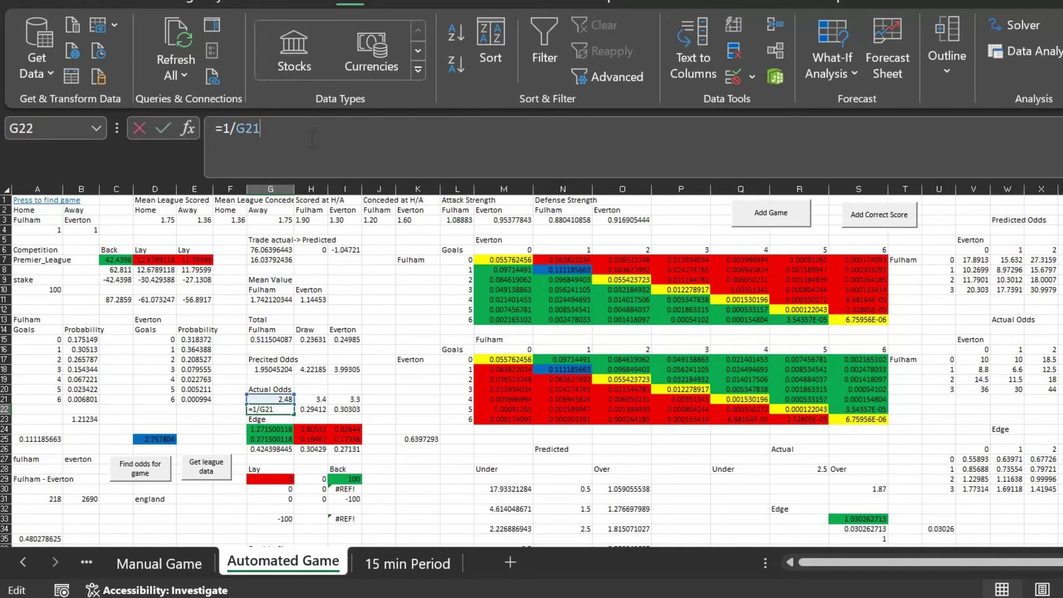
key("Return")
key("Up")
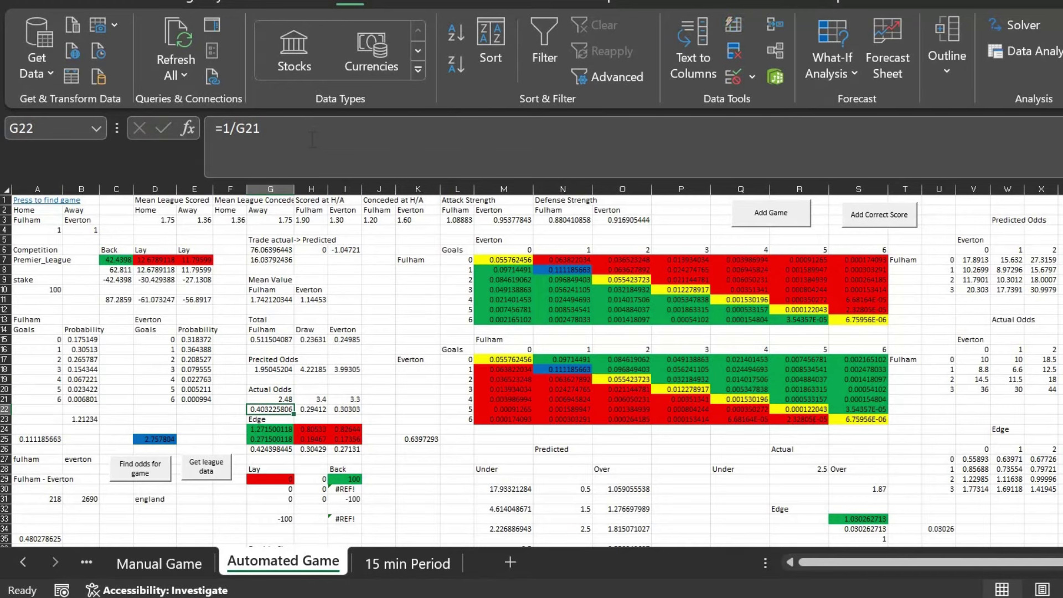
Examine the matching probability formula for Everton's actual odds in I22, finishing at the Edge heading
key("Right")
key("Right")
left_click(313, 139)
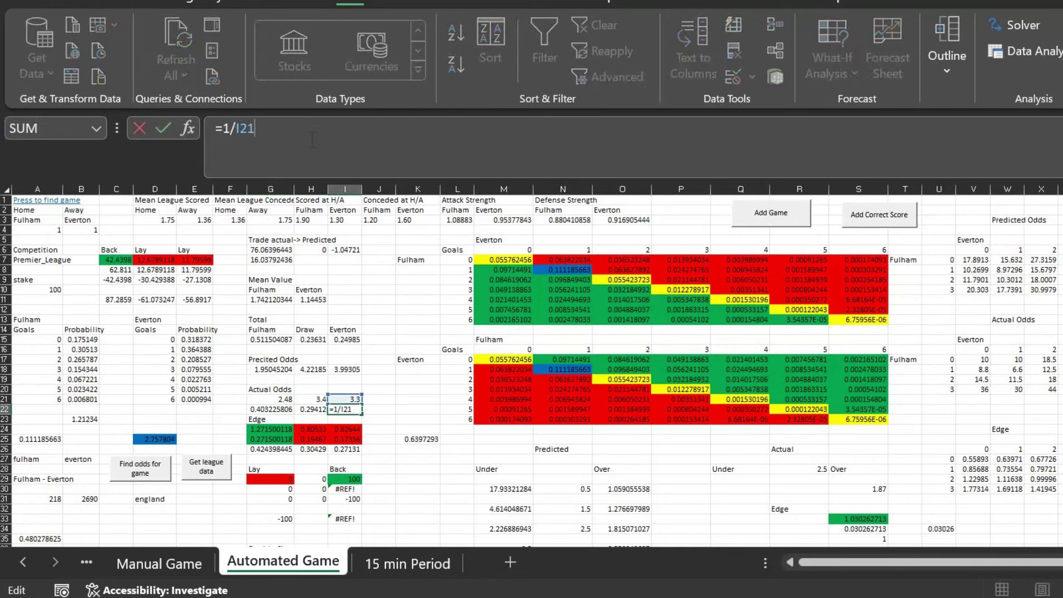
key("Return")
key("Up")
key("Left")
key("Left")
key("Down")
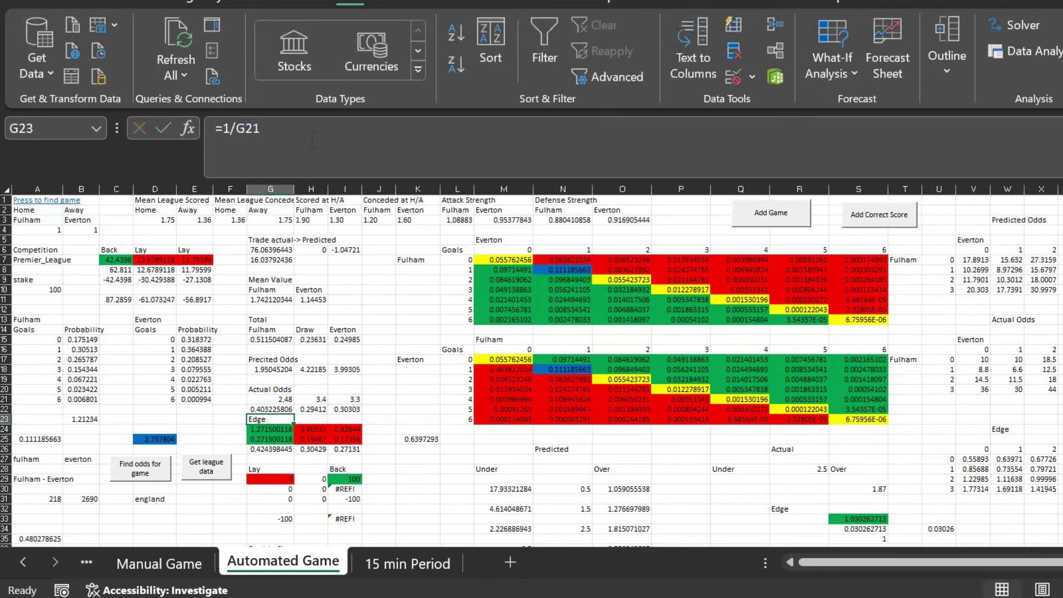
Examine Fulham's edge formula in G24, tracing it to the actual odds in G21 and the predicted odds in G18
key("Down")
left_click(313, 139)
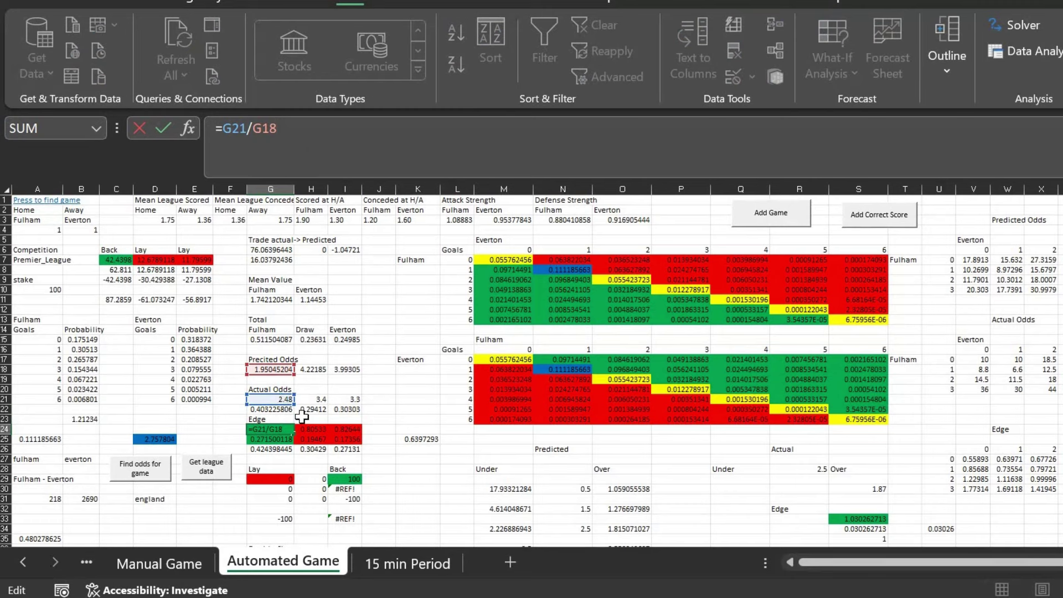
key("Return")
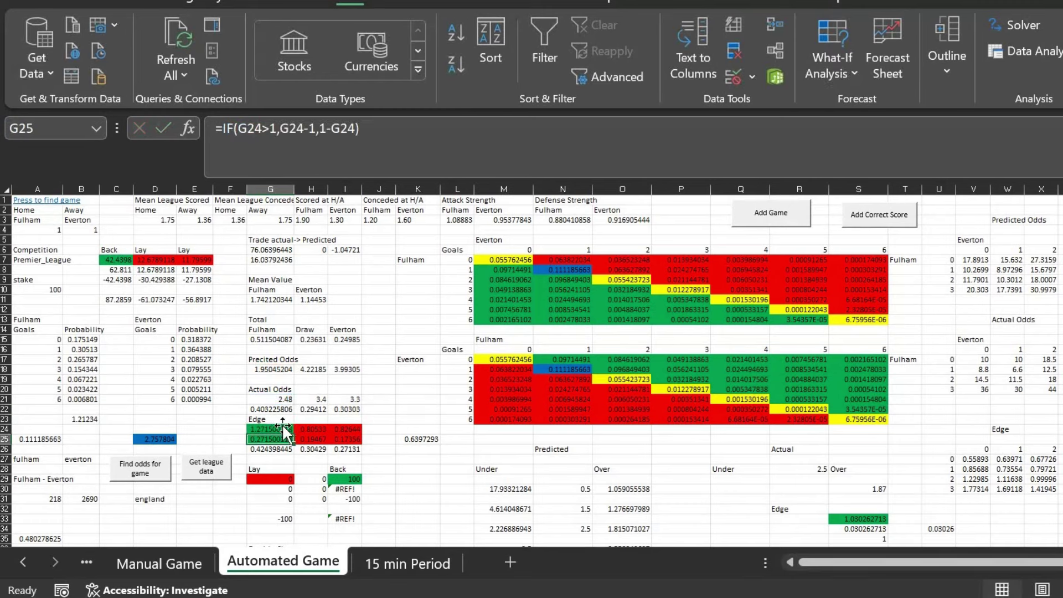
key("Up")
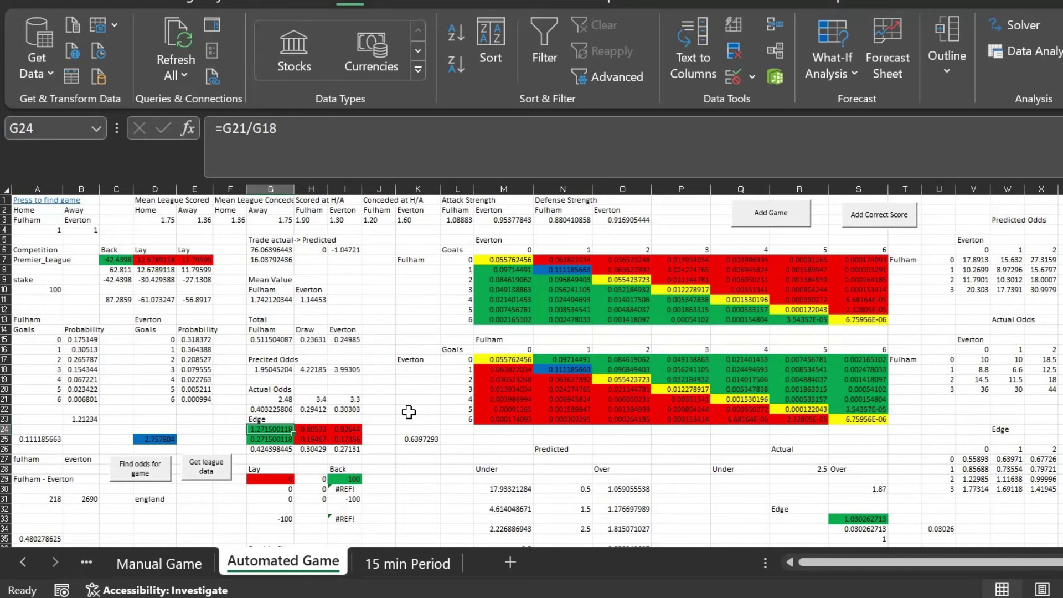
key("Up")
key("Up")
key("Up")
key("Down")
key("Down")
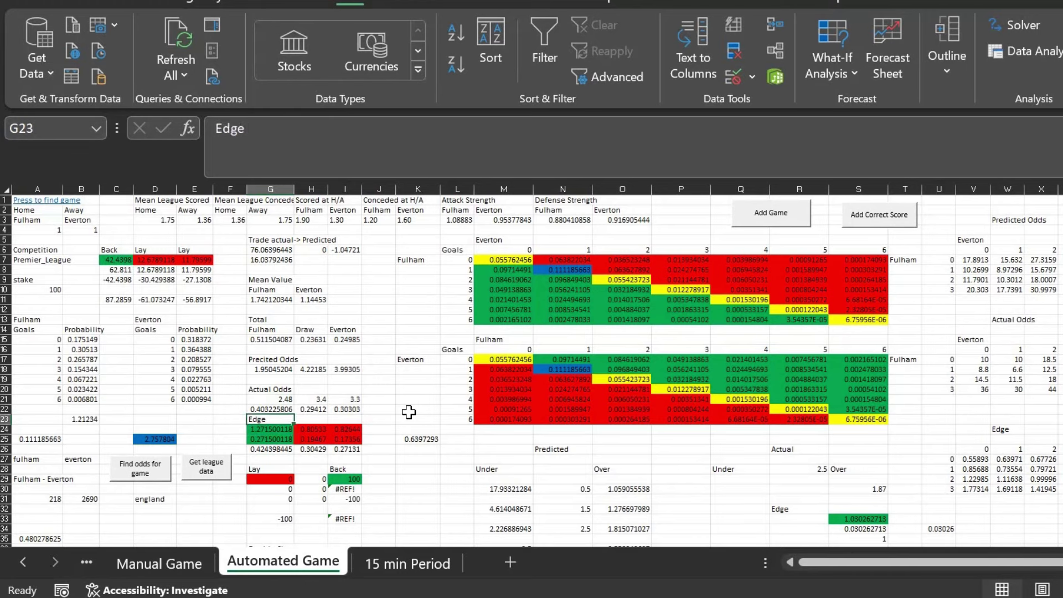
Examine the edge formulas for the draw in H24 and Everton in I24, including the odds cells they reference
key("Down")
key("Right")
left_click(330, 129)
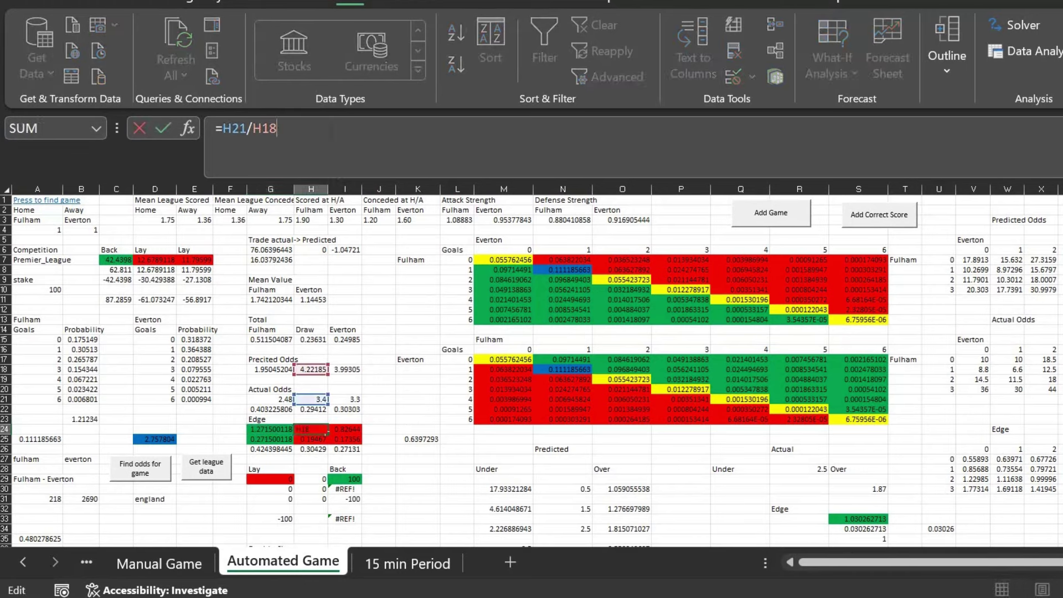
key("Return")
key("Right")
key("Up")
left_click(330, 130)
key("Return")
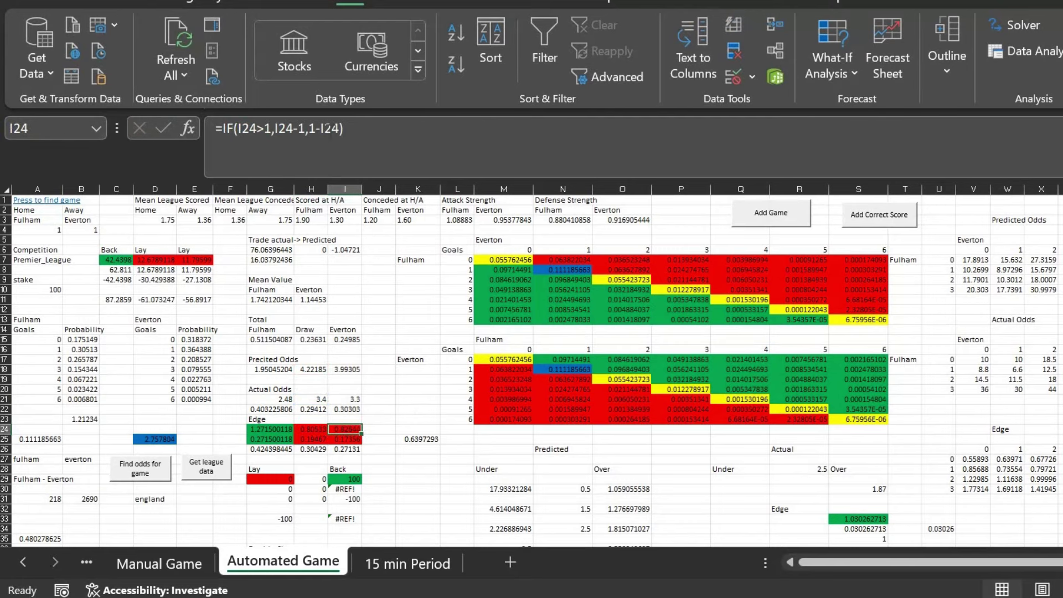
Examine the IF formula in G25 that turns Fulham's edge ratio into its distance from 1
key("Up")
key("Down")
key("Left")
key("Left")
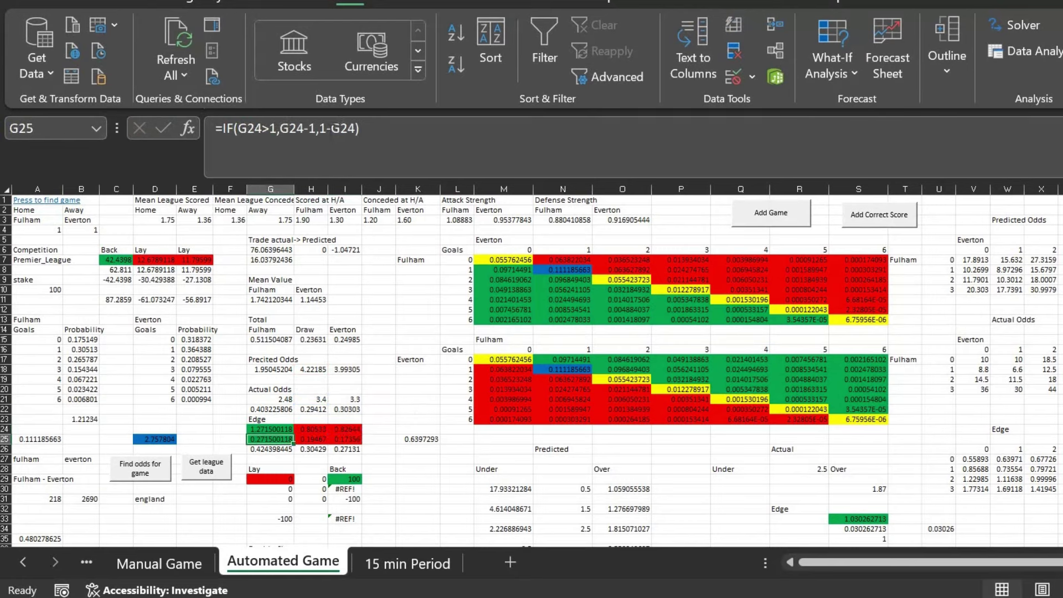
left_click(331, 130)
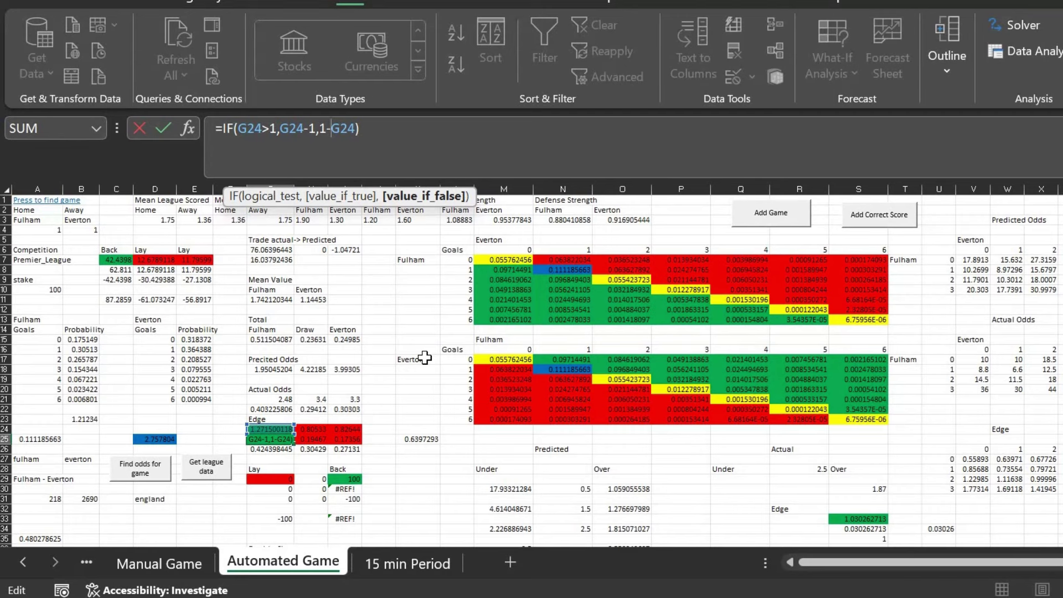
key("Return")
key("Up")
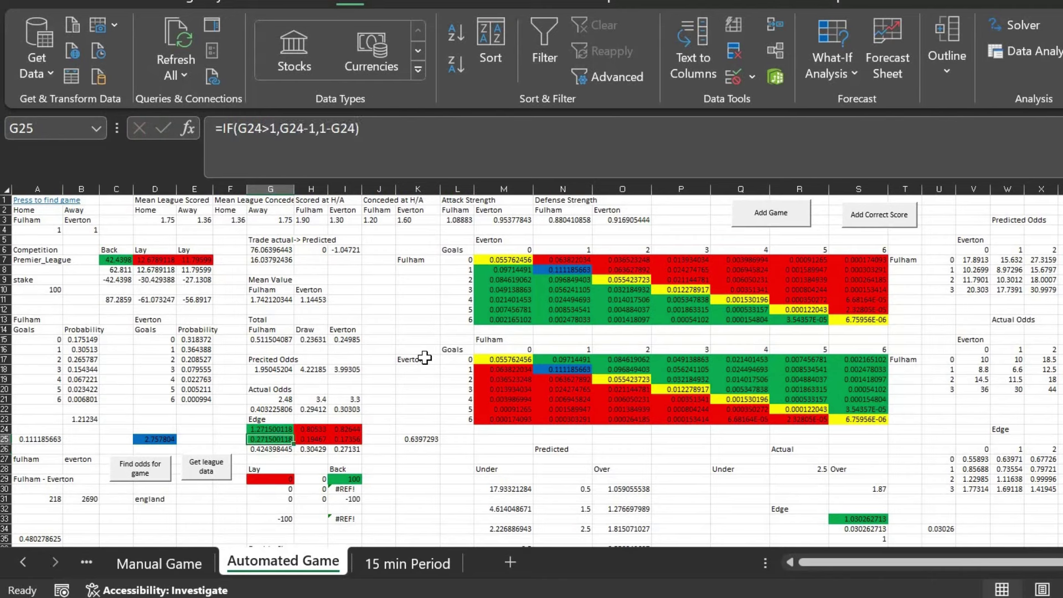
Review the matching edge-distance formulas for the draw in H25 and Everton in I25 against the ratios above
key("Up")
key("Down")
key("Right")
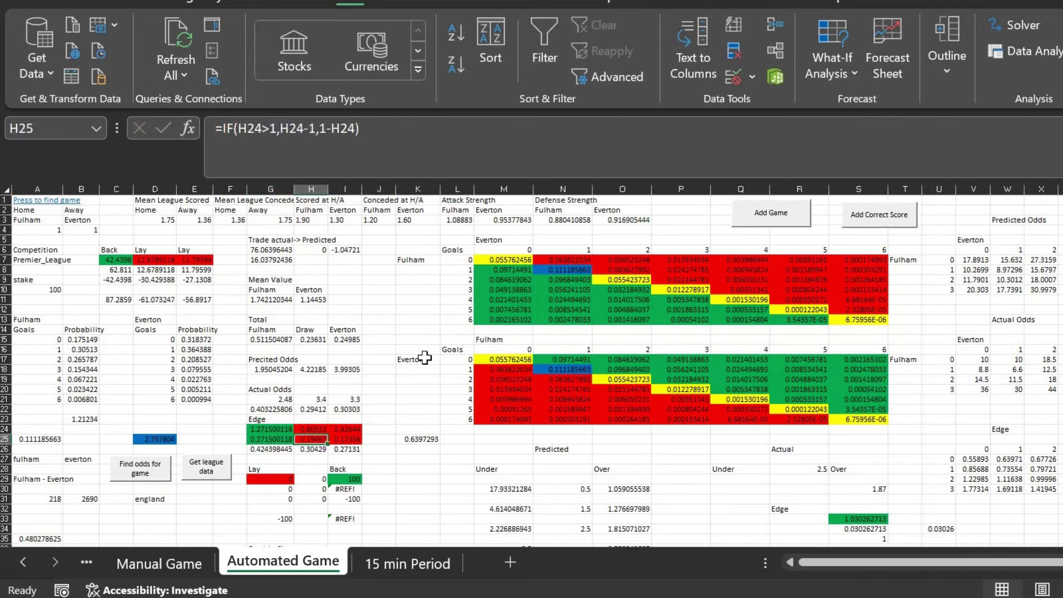
key("Right")
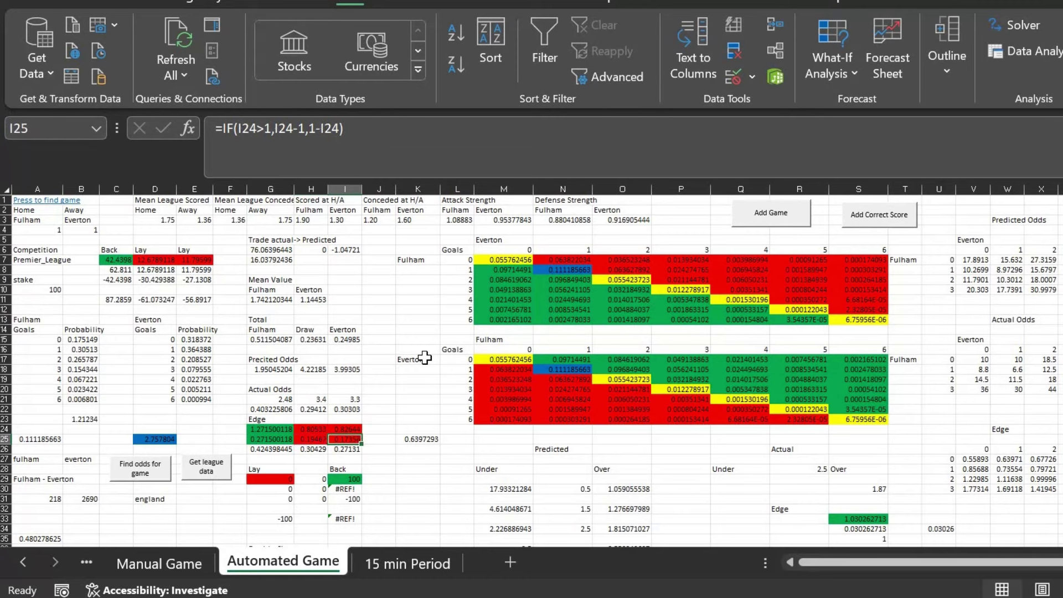
key("Up")
key("Down")
key("Left")
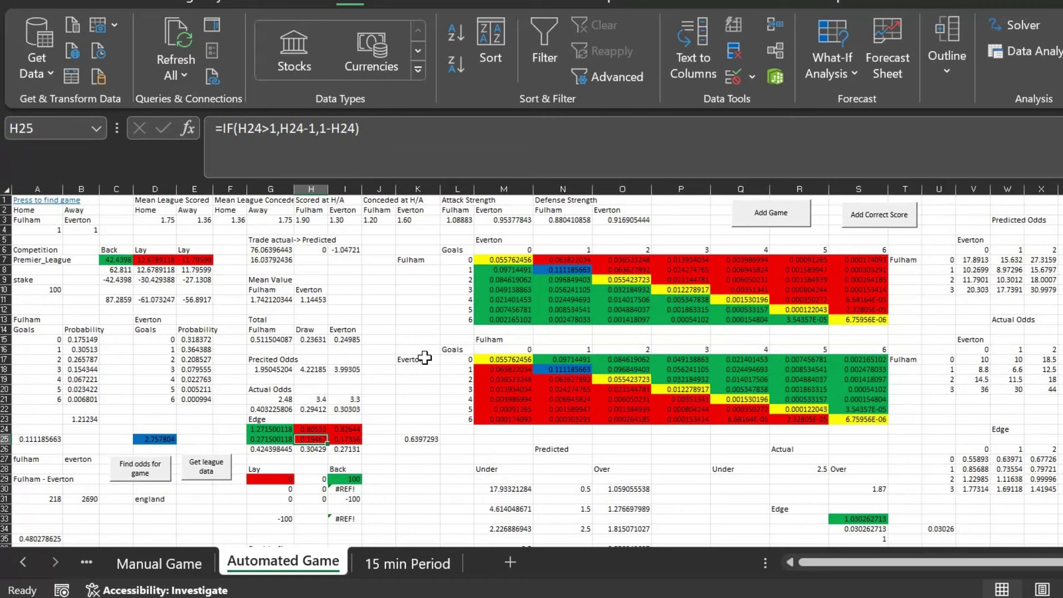
Compare the edge ratios in row 24 with the distances in row 25 across Fulham, the draw and Everton
key("Up")
key("Down")
key("Up")
key("Down")
key("Up")
key("Left")
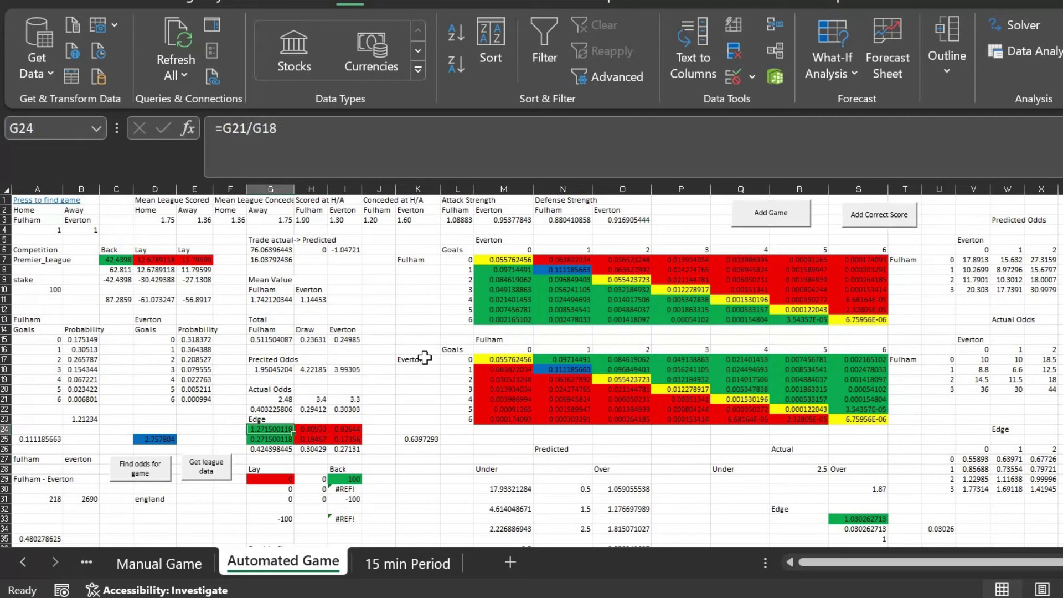
key("Down")
key("Up")
key("Right")
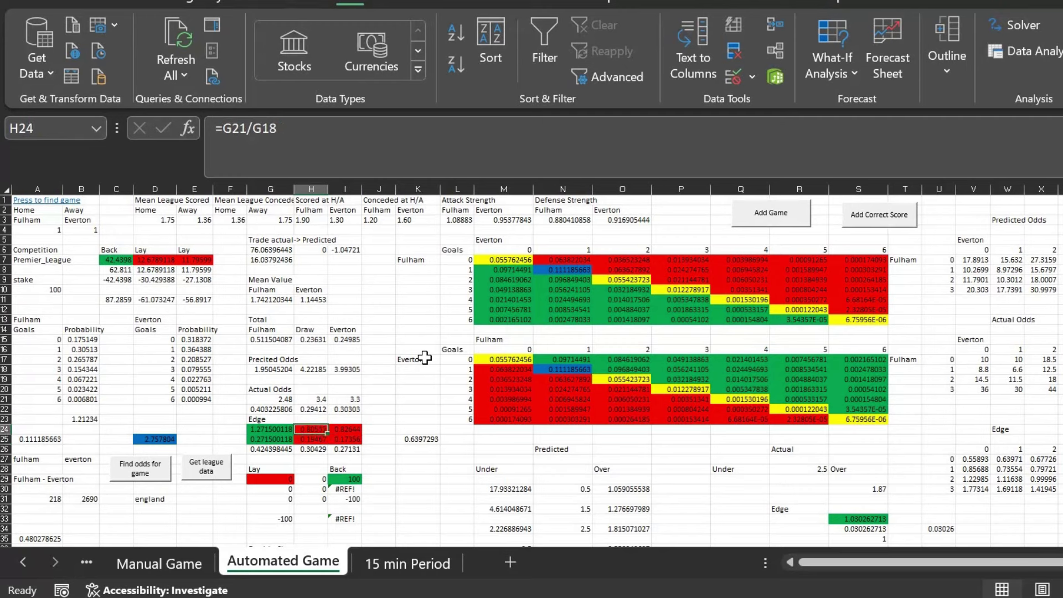
key("Right")
key("Down")
key("Left")
key("Left")
Examine the formula in K25 that sums the three edge distances in G25:I25
key("Right")
key("Right")
key("Right")
key("Right")
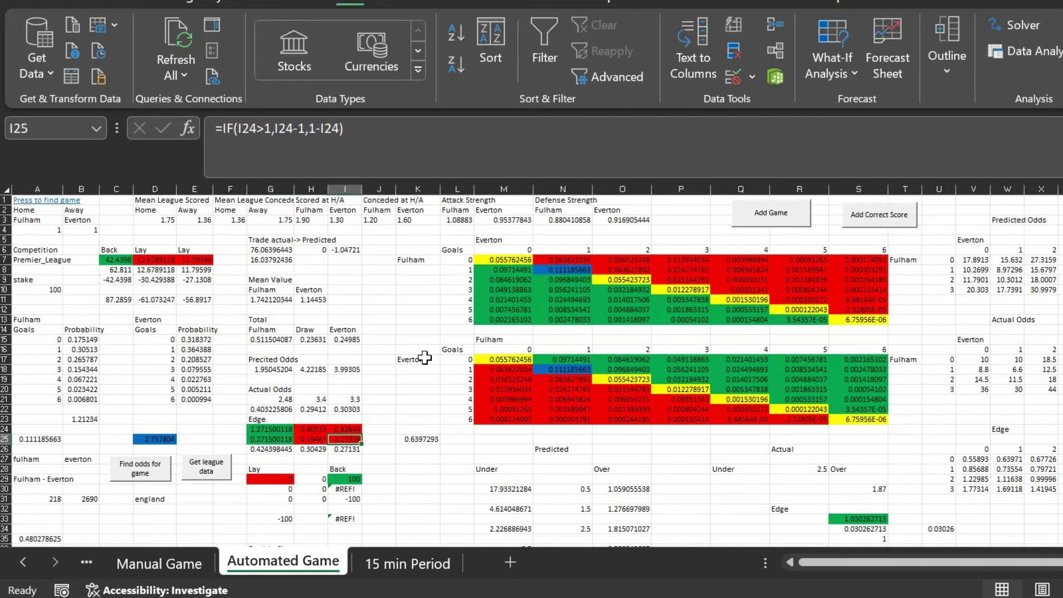
key("F2")
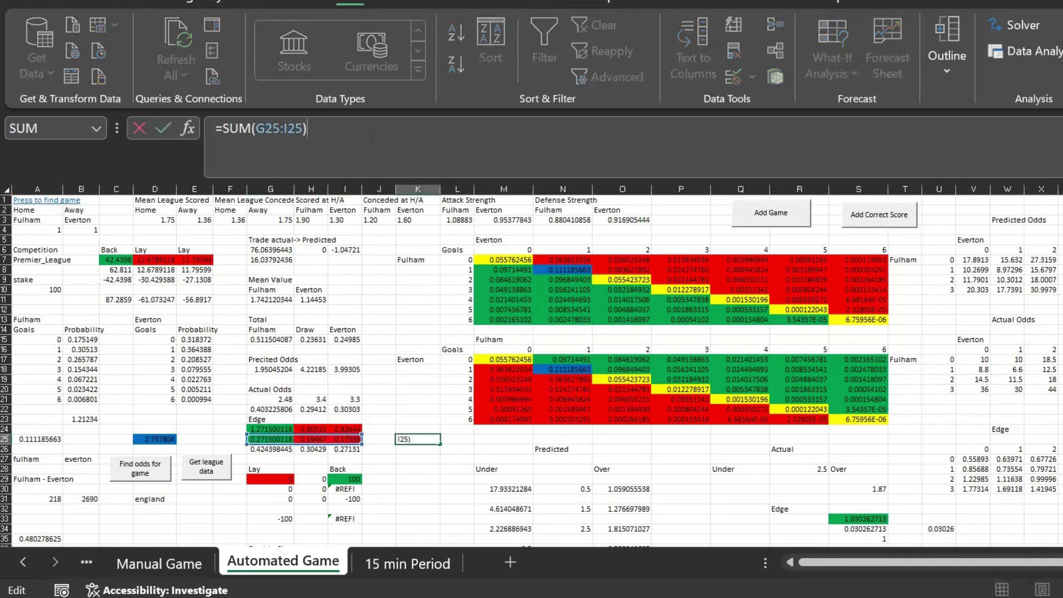
key("Return")
Inspect the draw and Fulham formulas in H26 and G26 that divide each edge distance by the total in K25
key("Left")
key("Left")
key("Left")
key("Left")
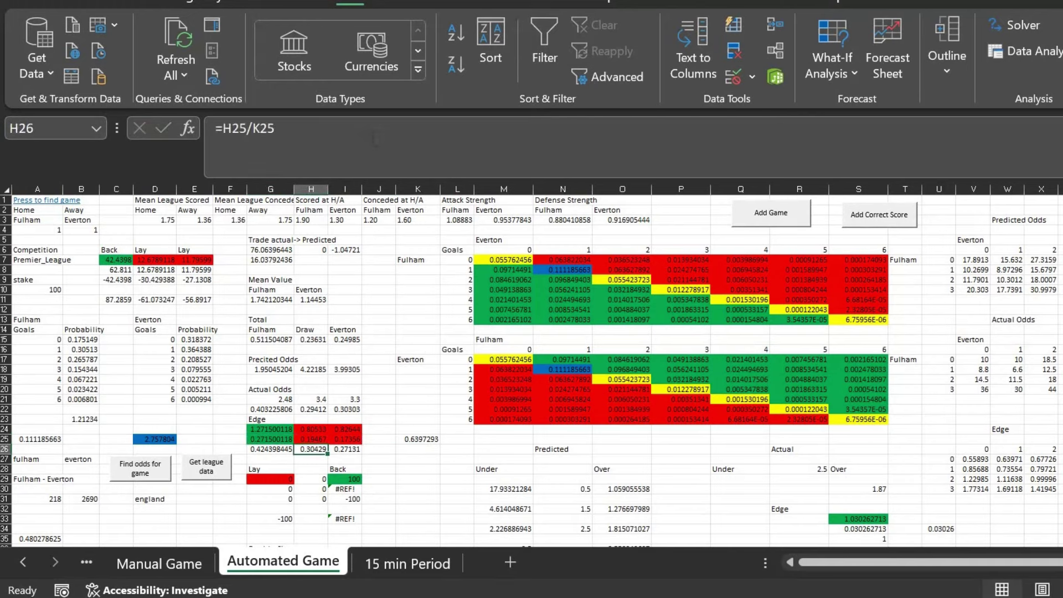
key("F2")
key("Escape")
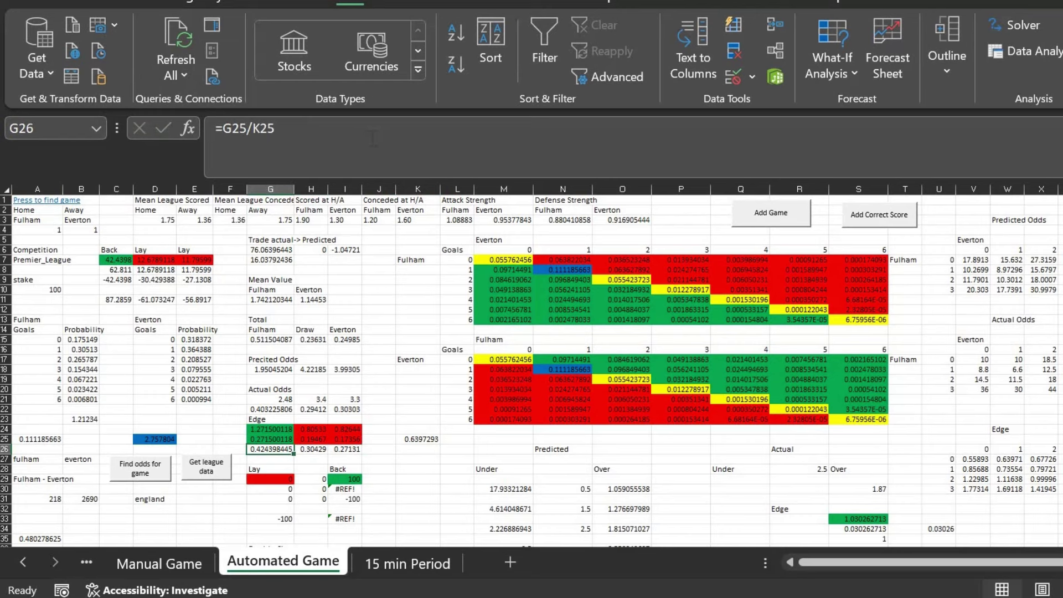
Trace Fulham's edge share in G26 back to its distance in G25 and the total in K25
key("Up")
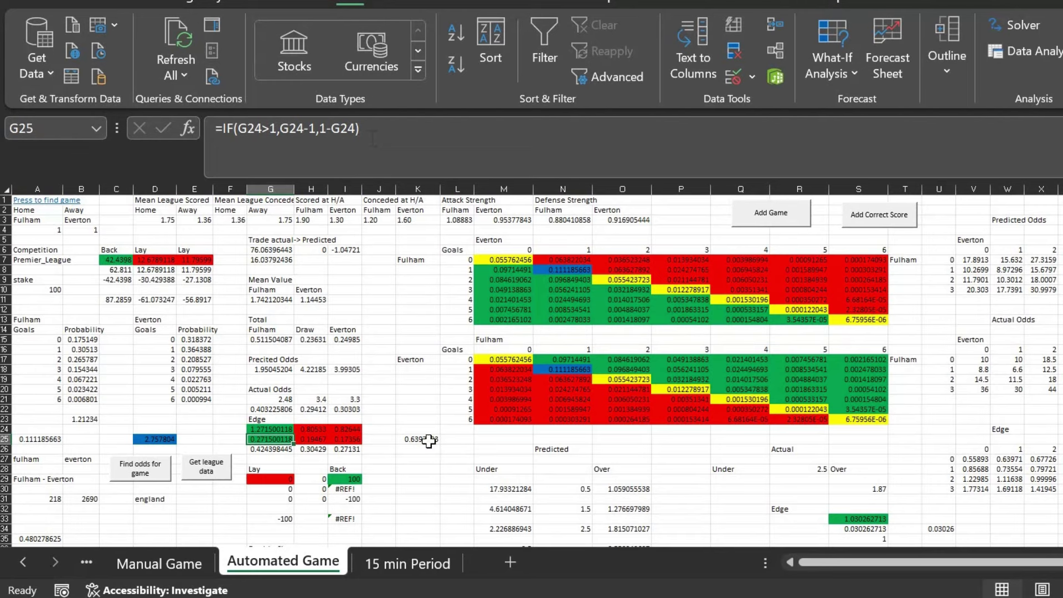
key("Right")
key("Right")
key("Right")
key("Right")
left_click_drag(343, 439, 266, 440)
left_click(283, 451)
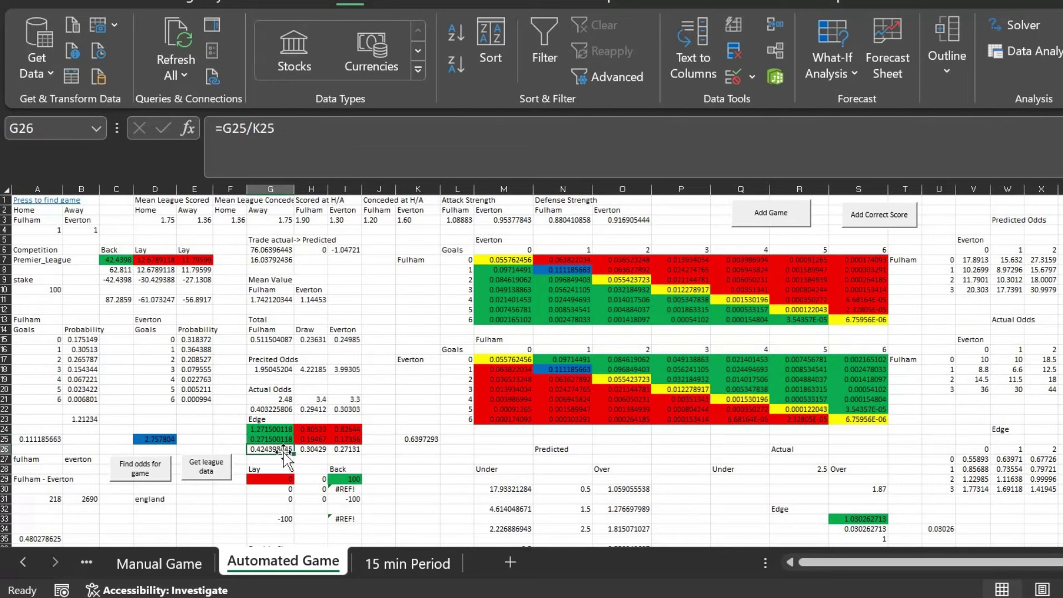
key("F2")
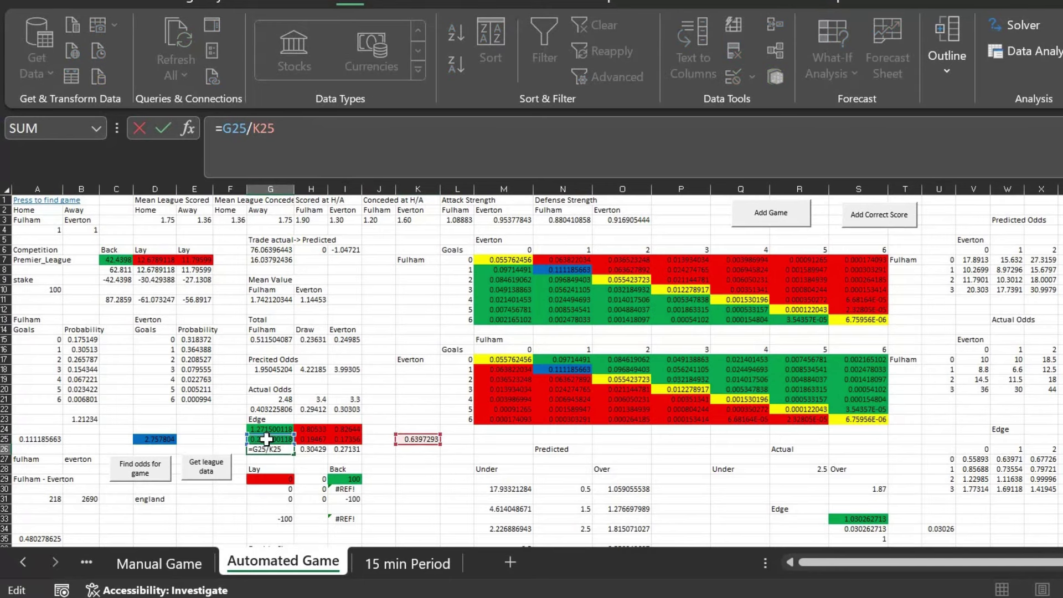
key("Return")
Examine the edge-share formulas for the draw in H26 and Everton in I26, tracing the cells they reference
left_click(313, 449)
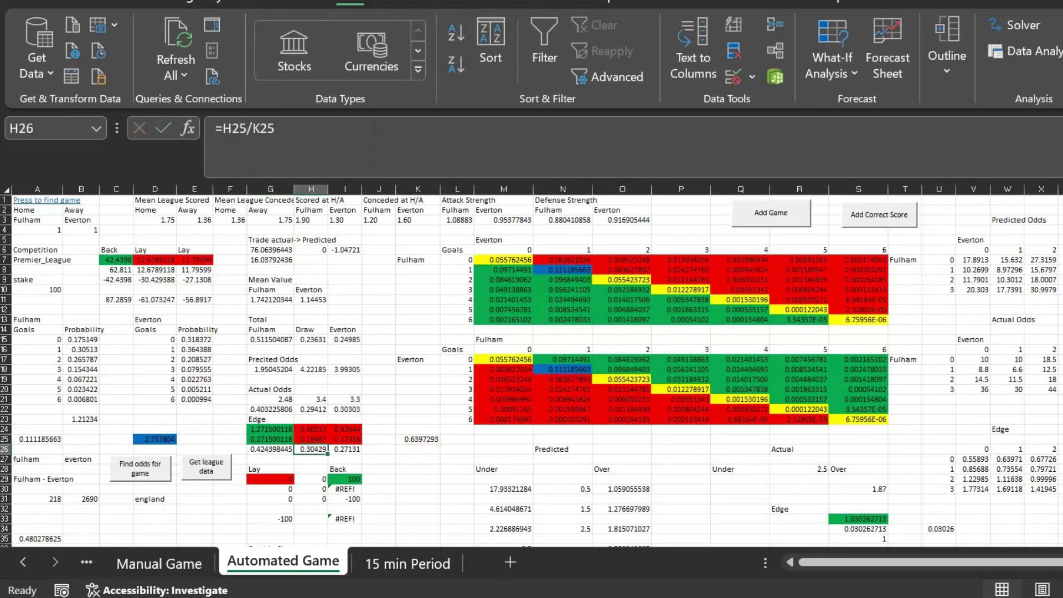
key("F2")
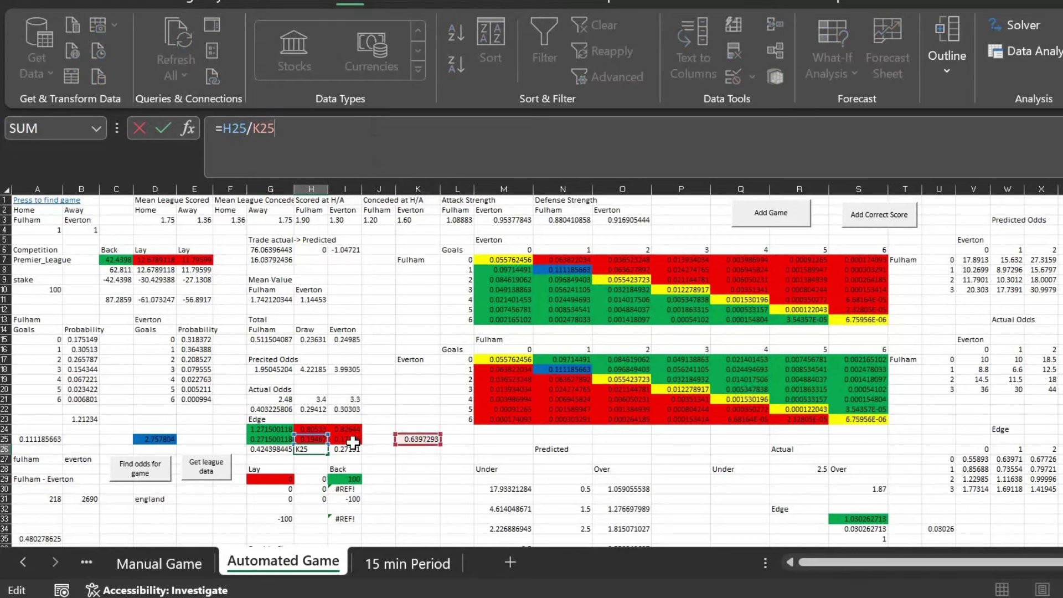
key("Escape")
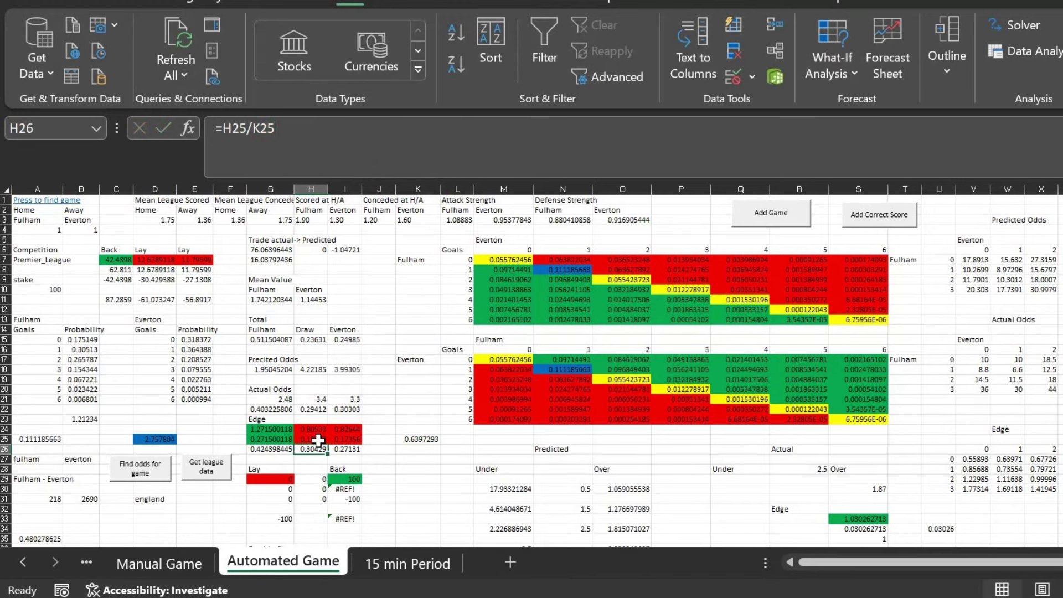
key("Right")
key("F2")
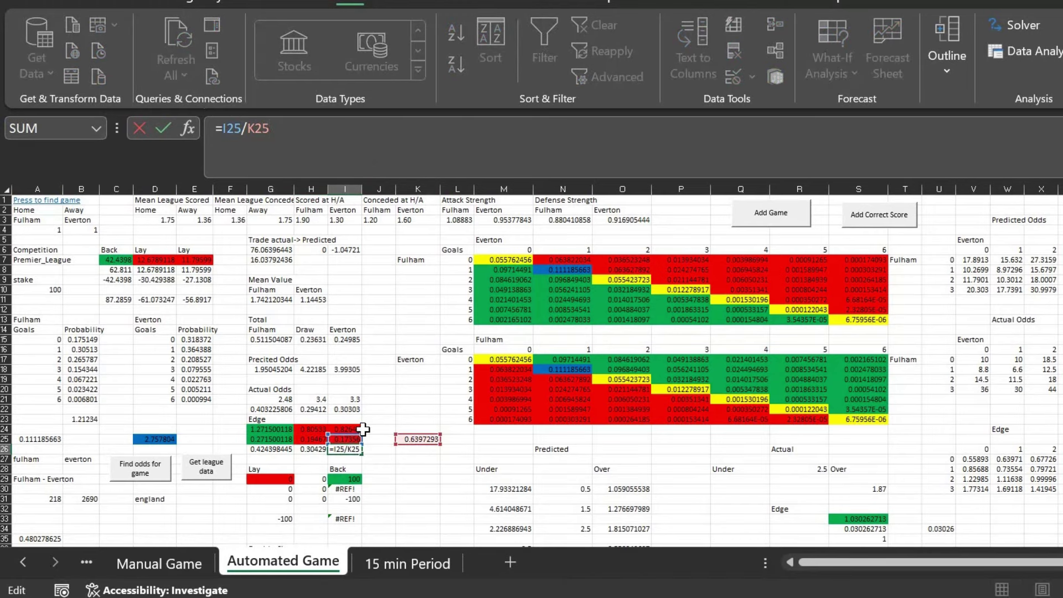
key("Return")
Check the sum of the edge shares in G26:I26 and review Fulham's and the draw's individual shares
key("Up")
key("shift+Left")
key("shift+Left")
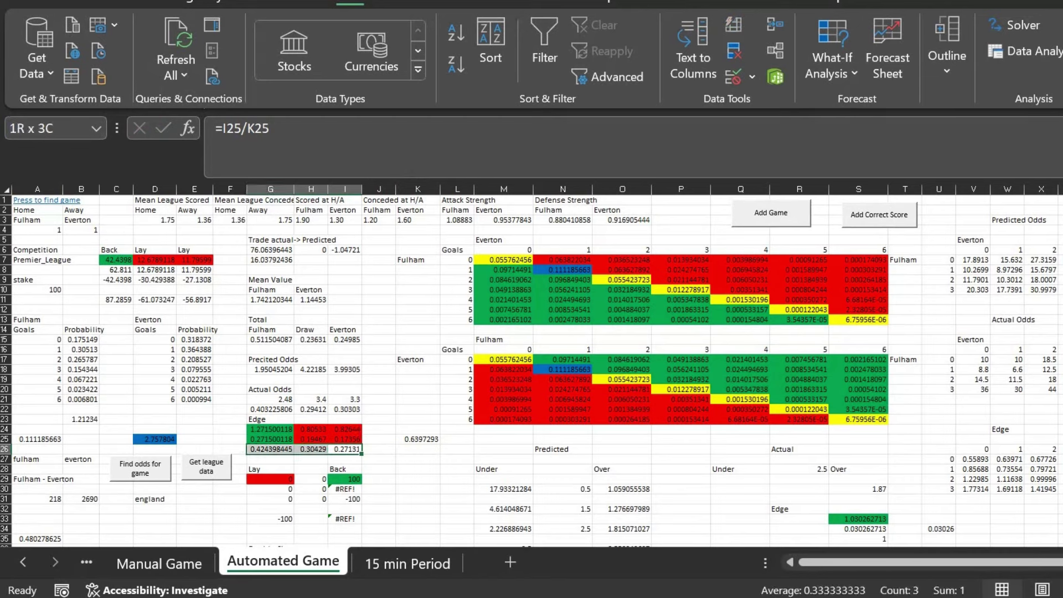
key("Left")
key("Left")
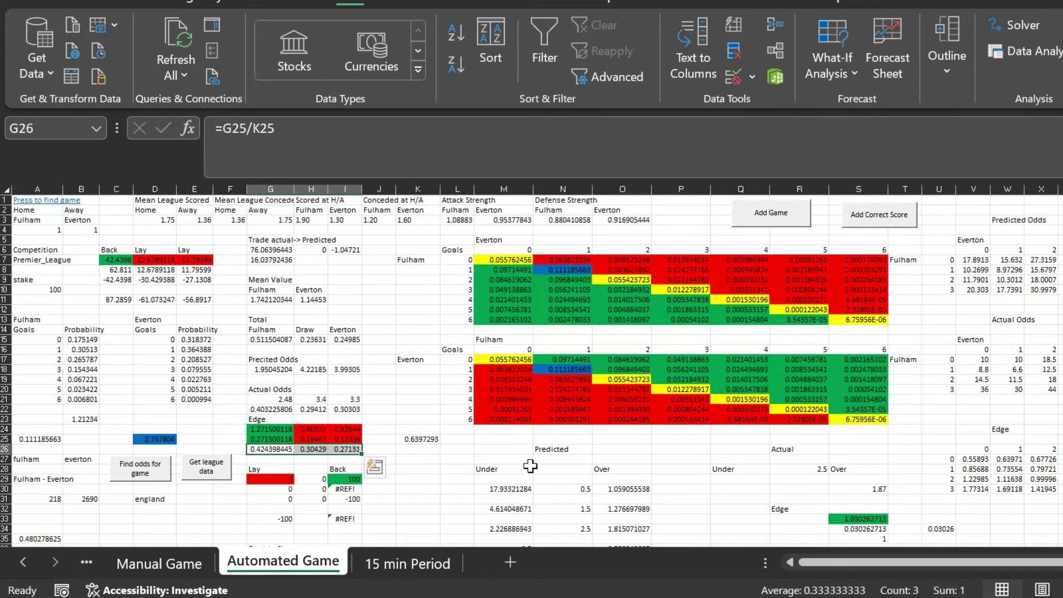
key("Up")
key("Right")
key("Down")
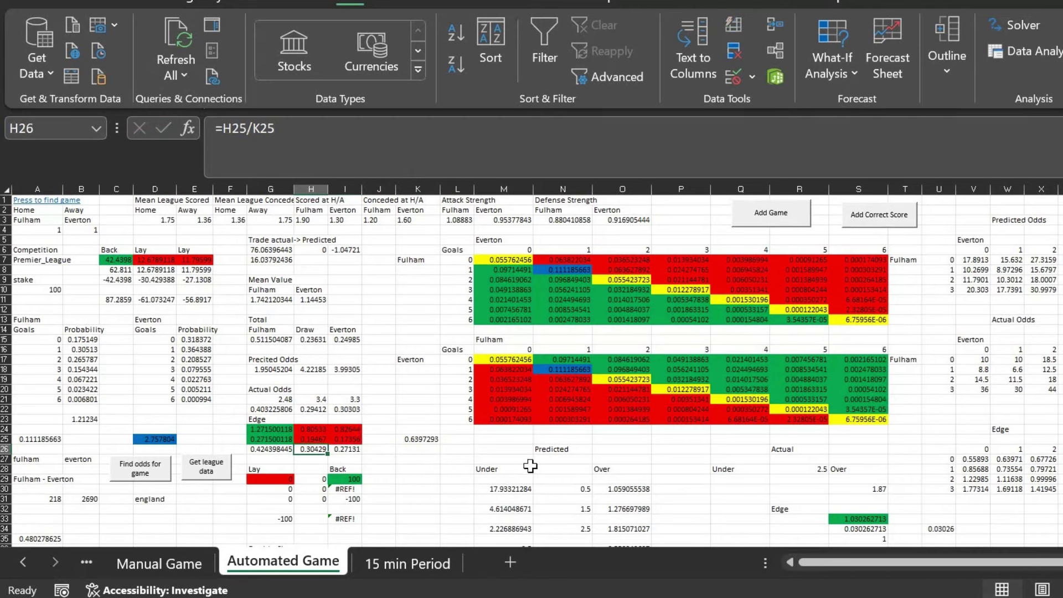
key("Left")
Examine Fulham's Back/Lay formula in C6 and trace the edge ratio it tests in G24
left_click(121, 250)
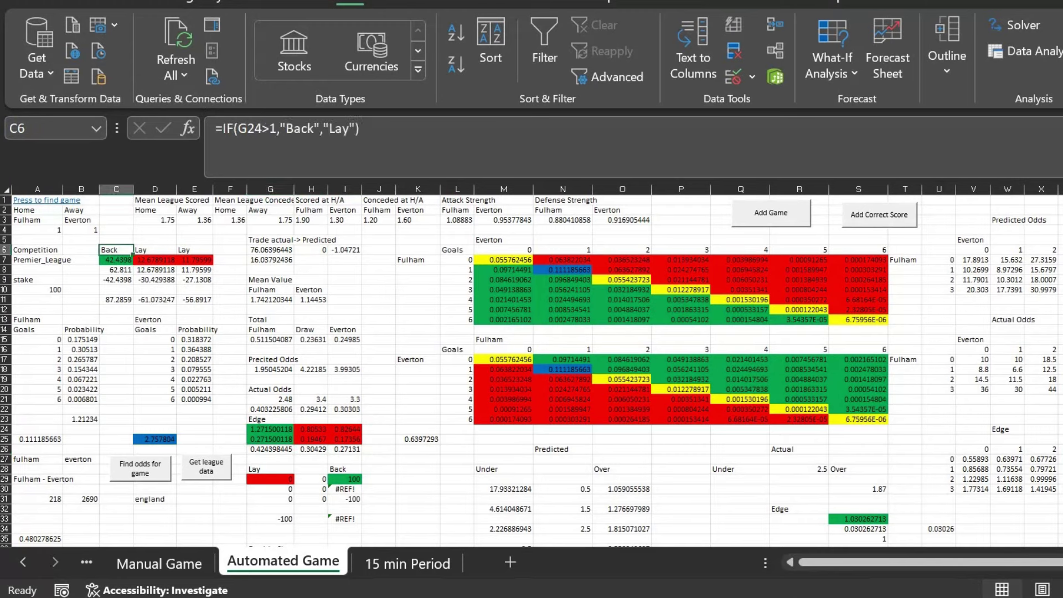
key("F2")
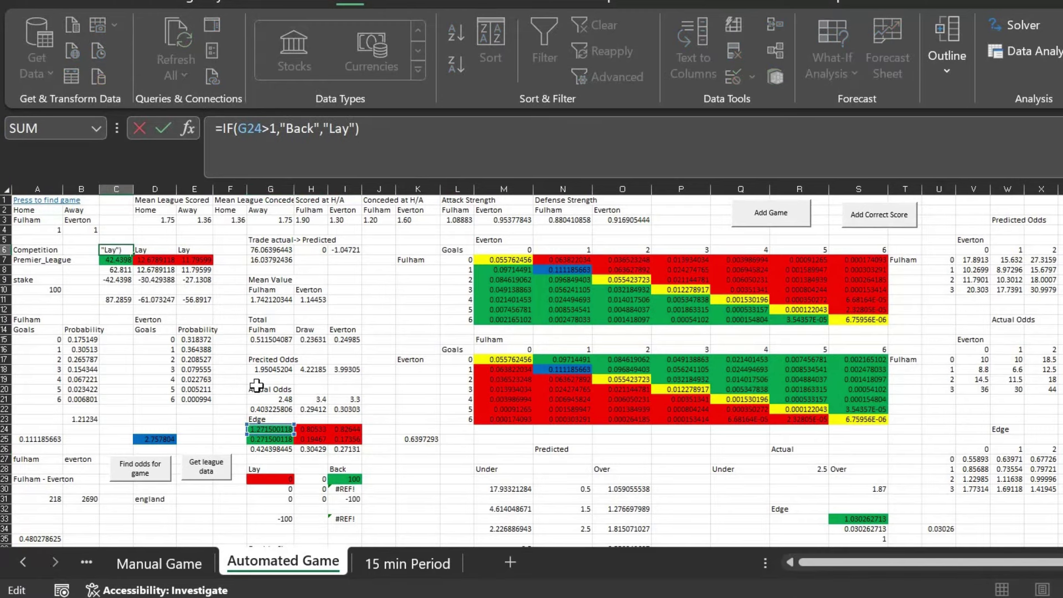
key("Return")
key("Up")
key("Right")
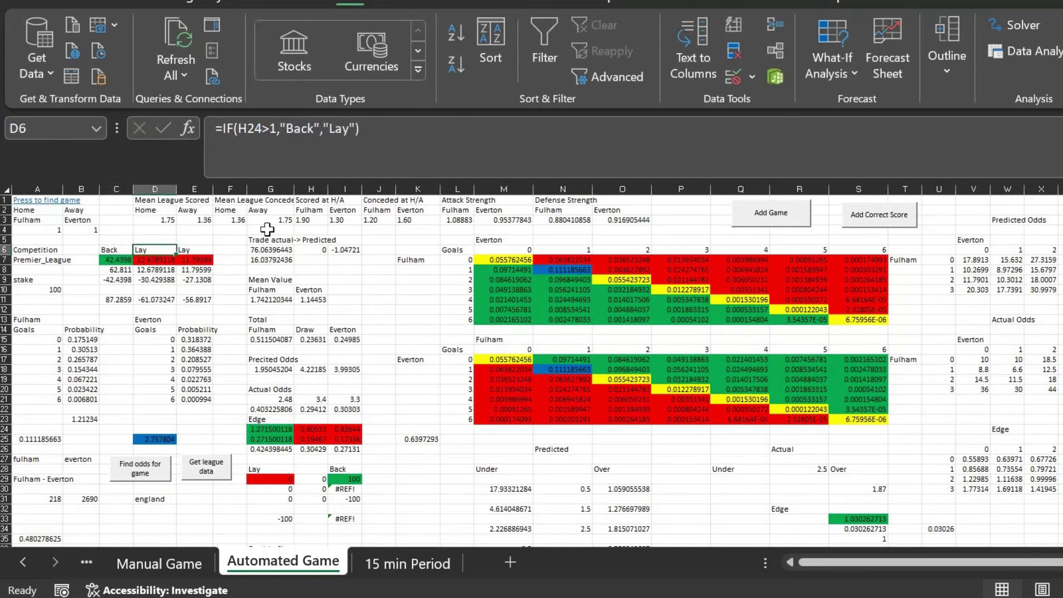
Examine the Back/Lay formulas for the draw in D6 and Everton in E6
key("F2")
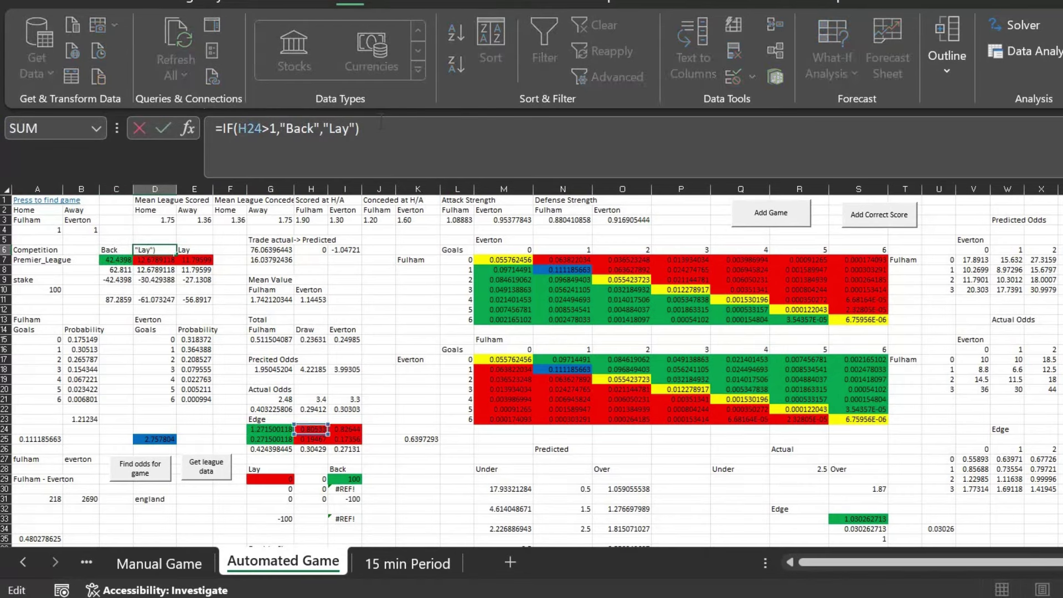
key("Return")
key("Up")
key("Right")
key("F2")
key("Return")
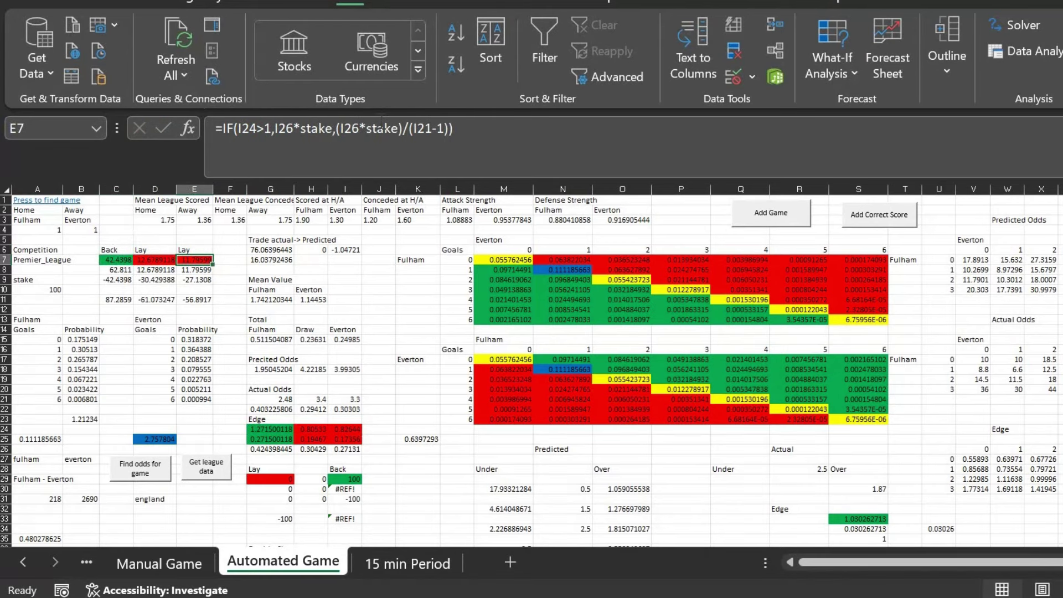
Compare the stake formulas for Fulham, the draw and Everton in C7:E7
key("Left")
key("Left")
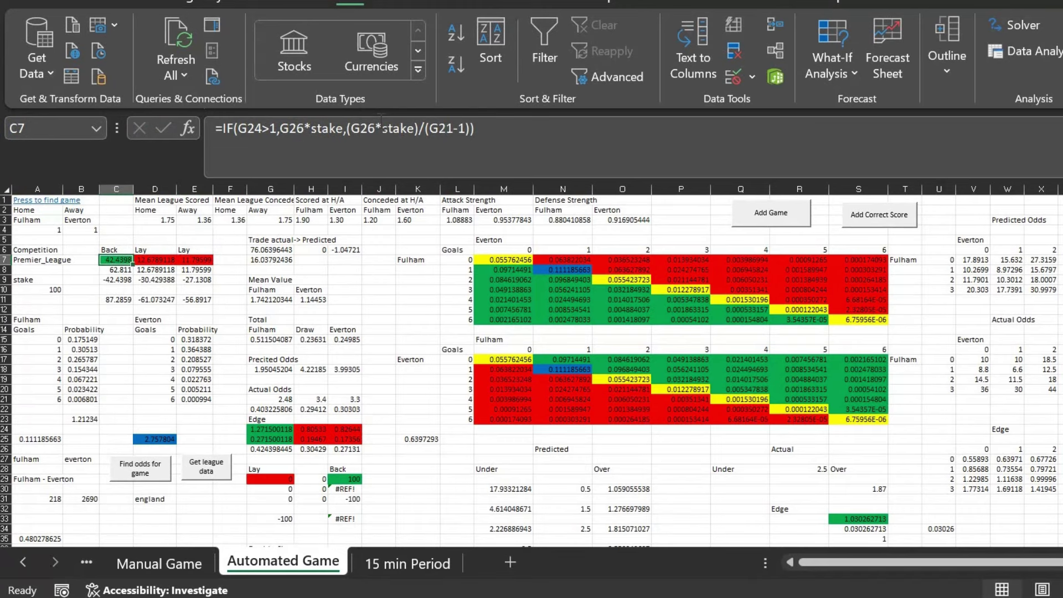
key("Right")
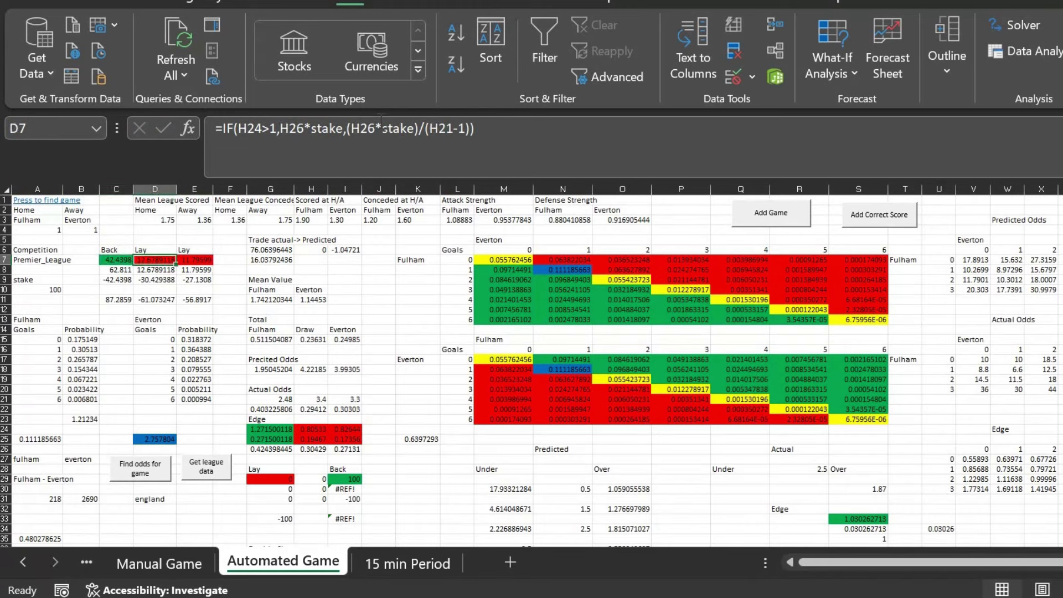
key("Right")
key("Left")
key("Left")
key("Right")
key("Left")
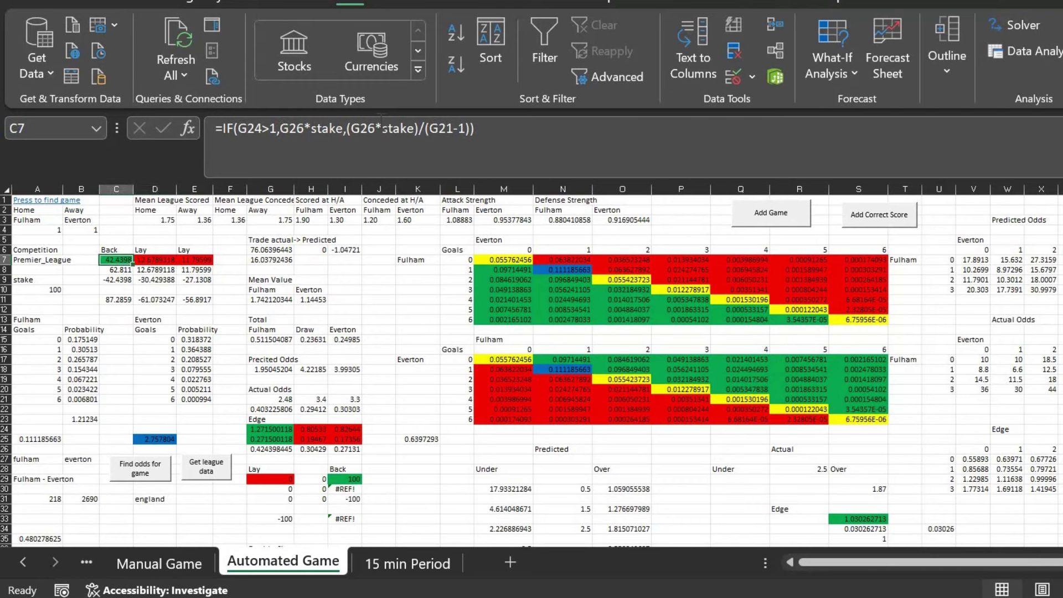
Review the winning-return formulas in row 8 and the loss formulas in row 9 across columns C to E
key("Down")
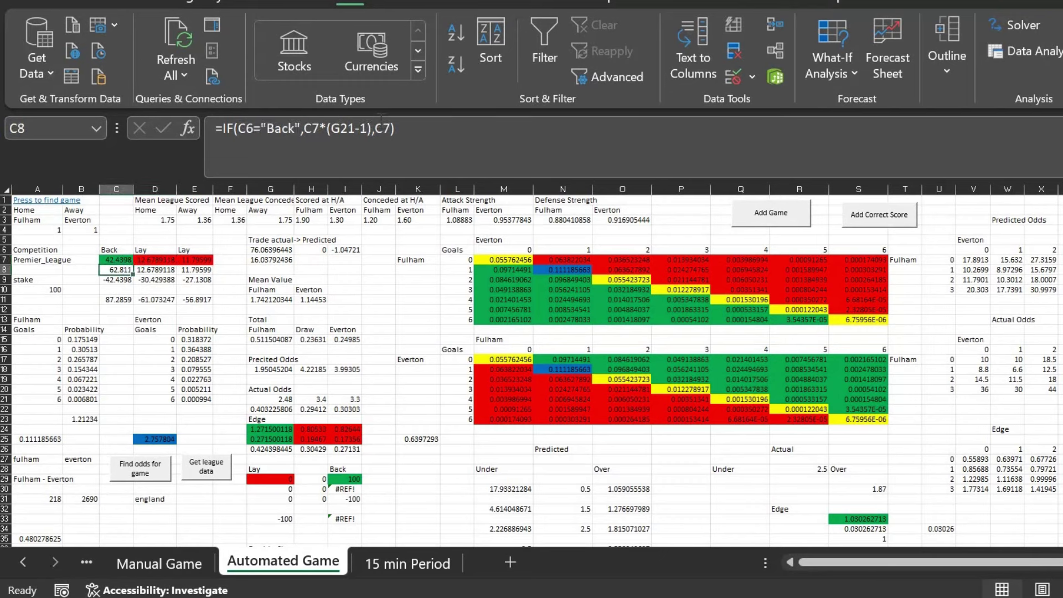
key("Right")
key("Right")
key("Right")
key("Left")
key("Left")
key("Left")
key("Down")
key("Right")
key("Right")
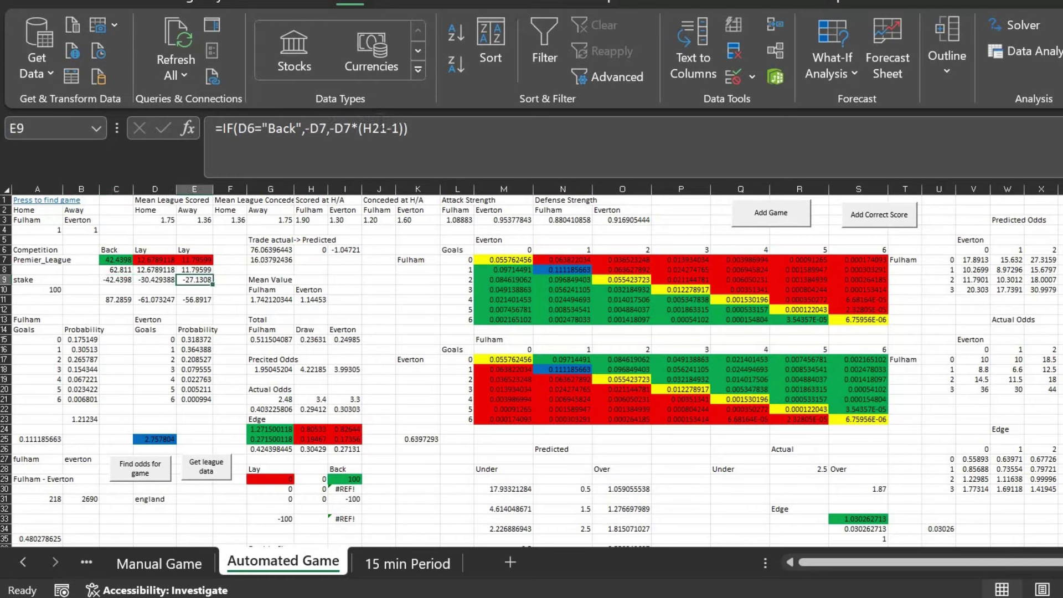
Trace the cells behind Fulham's stake formula in C7, including its lay branch that divides by the actual odds minus 1
key("Left")
key("Left")
key("Up")
key("Up")
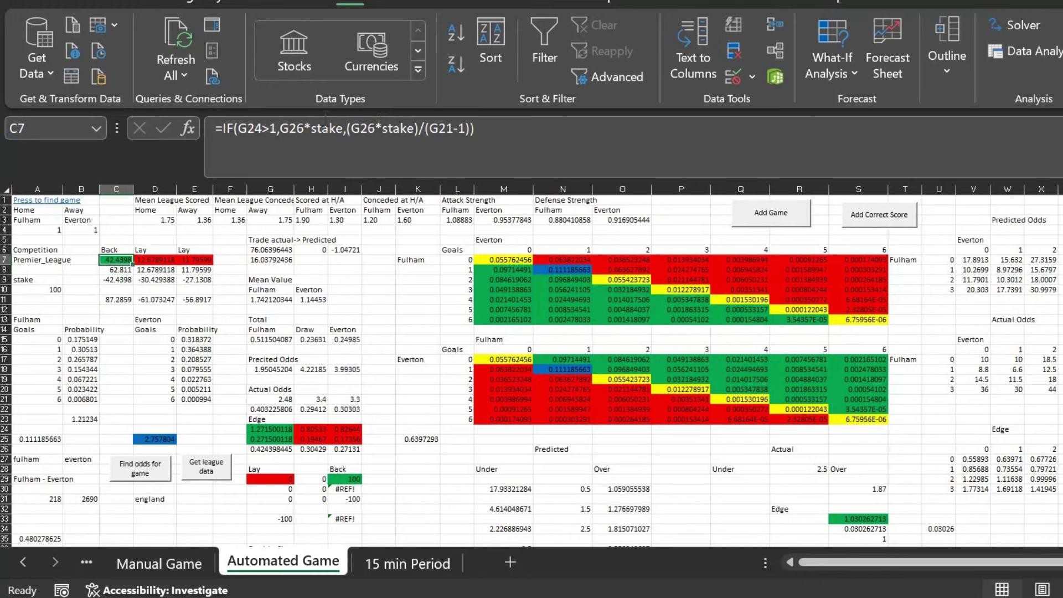
left_click(321, 129)
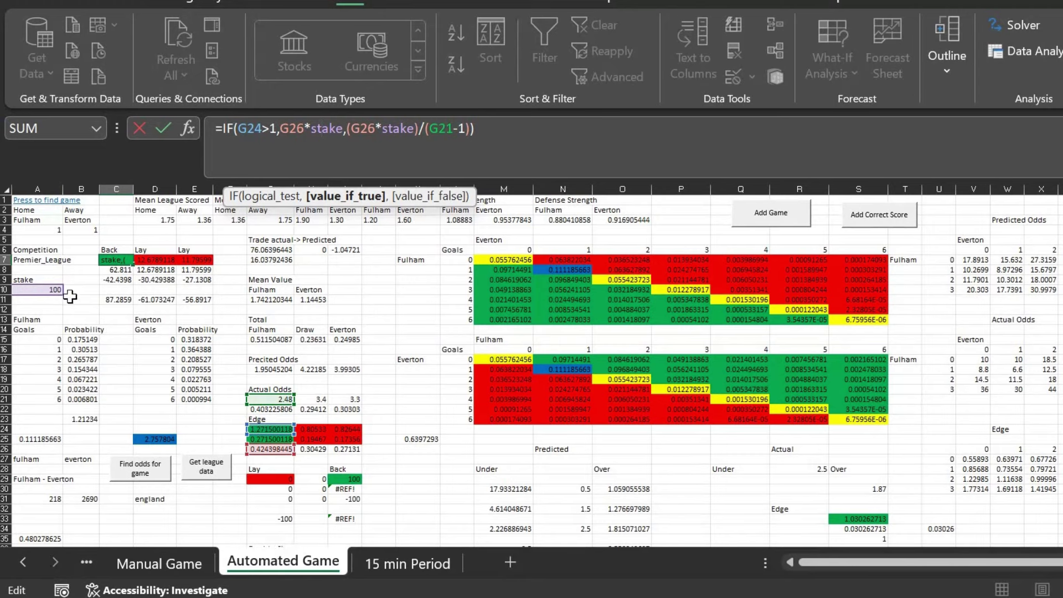
key("Return")
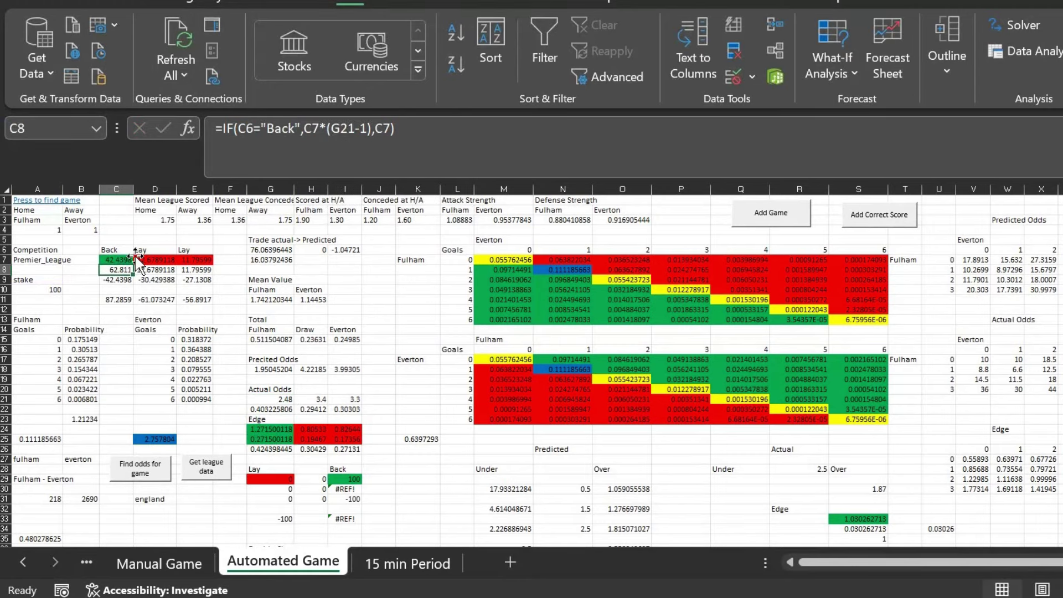
key("Up")
key("F2")
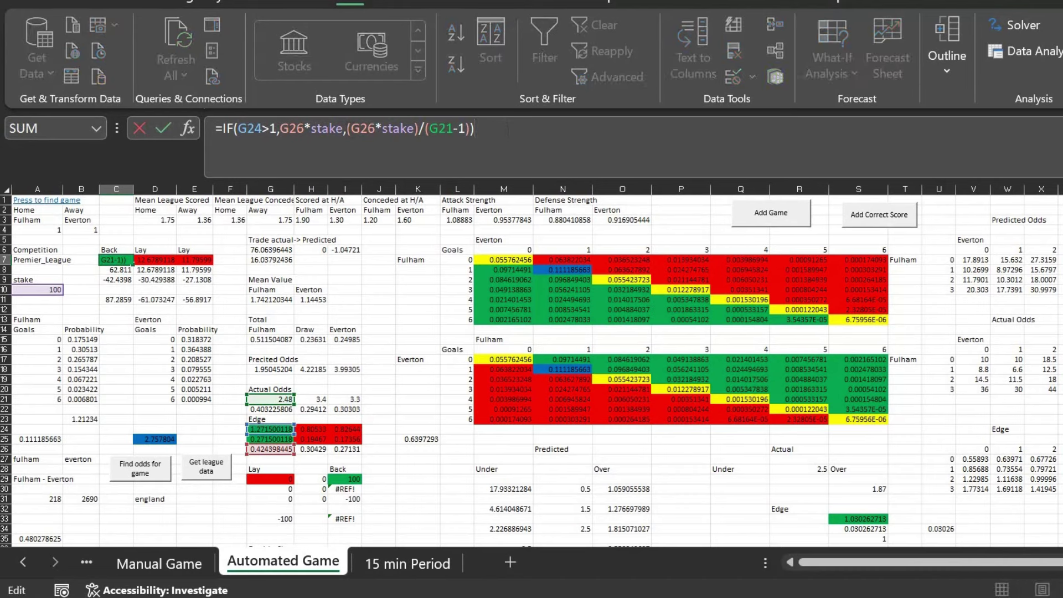
left_click_drag(344, 128, 468, 129)
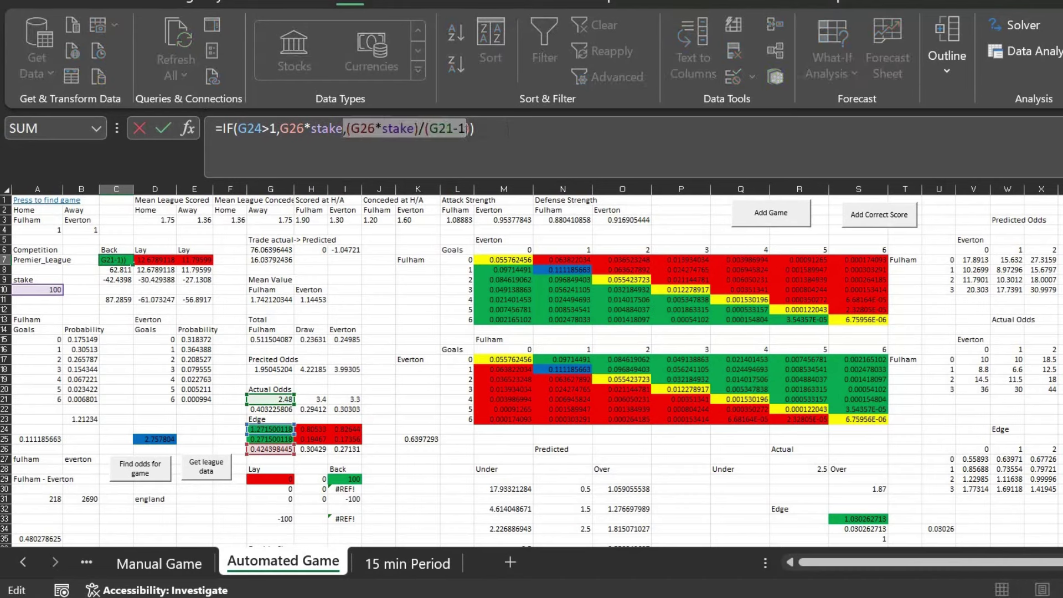
left_click(485, 130)
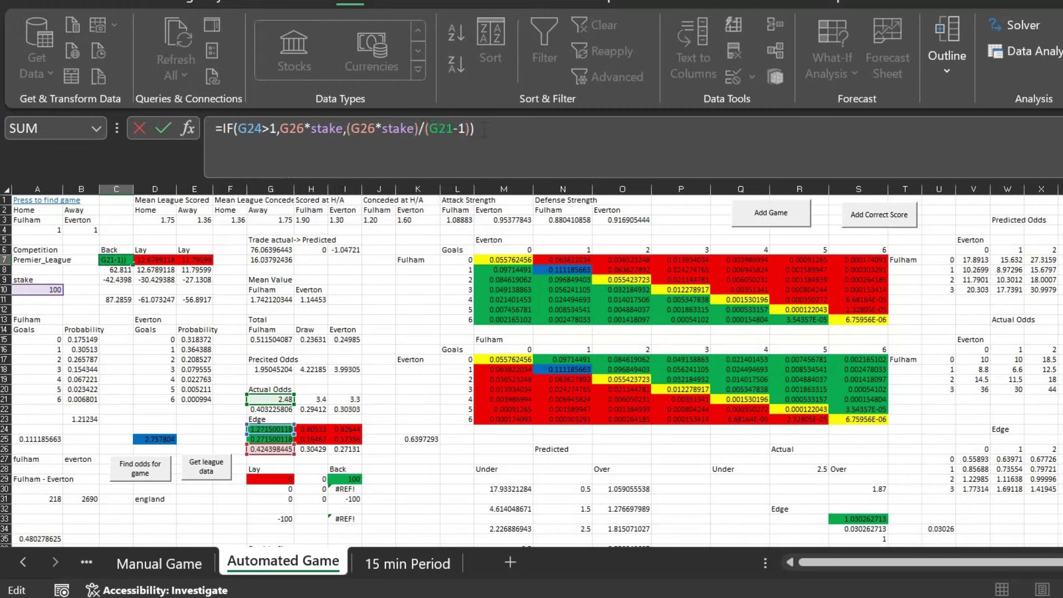
key("Return")
key("Up")
Review the draw and Everton lay stakes in D7 and E7 against Fulham's back stake in C7
left_click(153, 270)
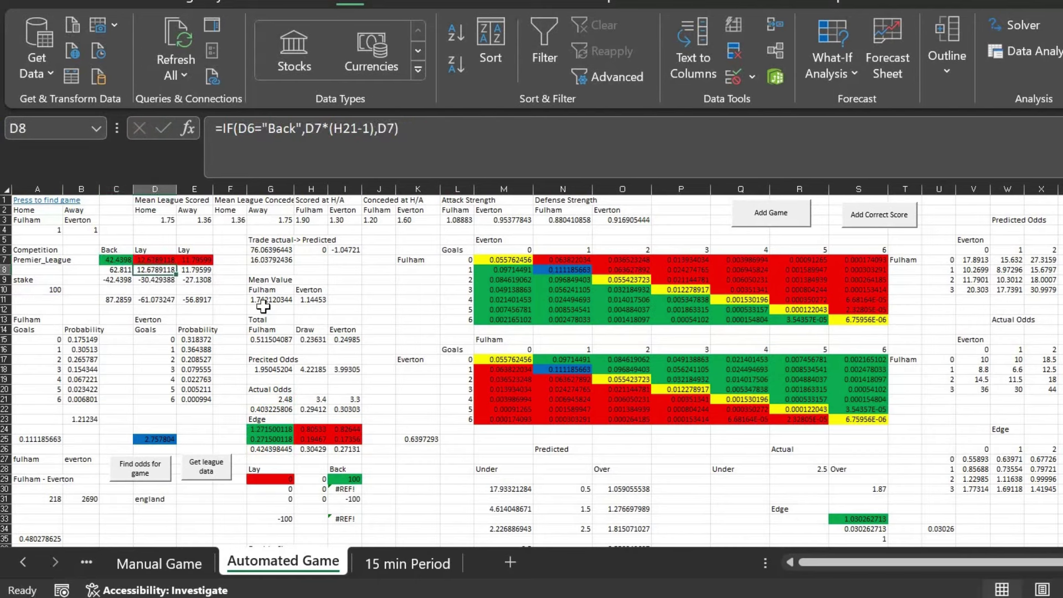
left_click(177, 260)
key("Left")
key("Right")
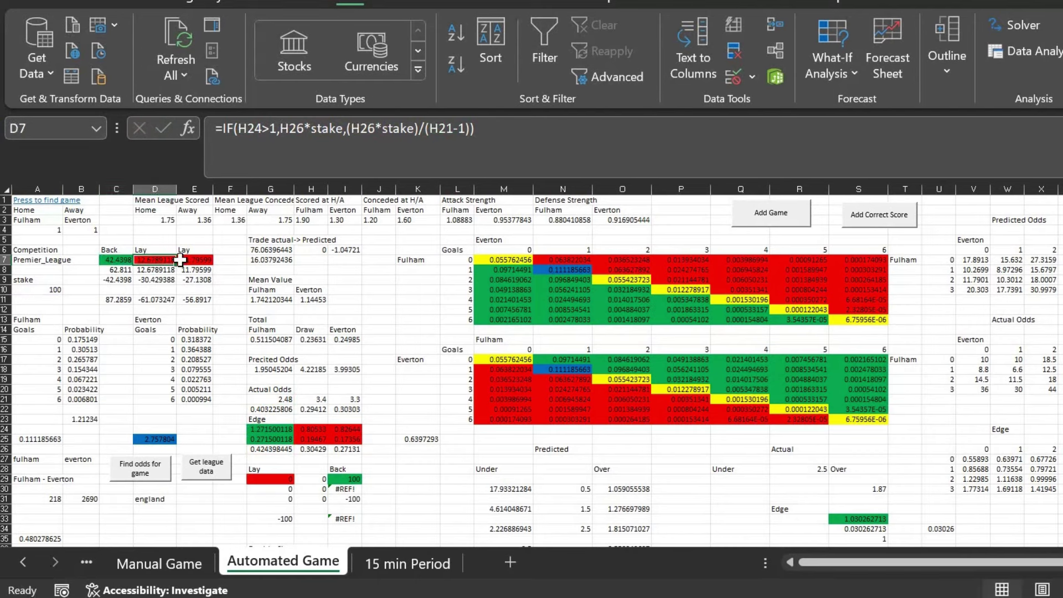
key("Right")
key("Left")
key("Left")
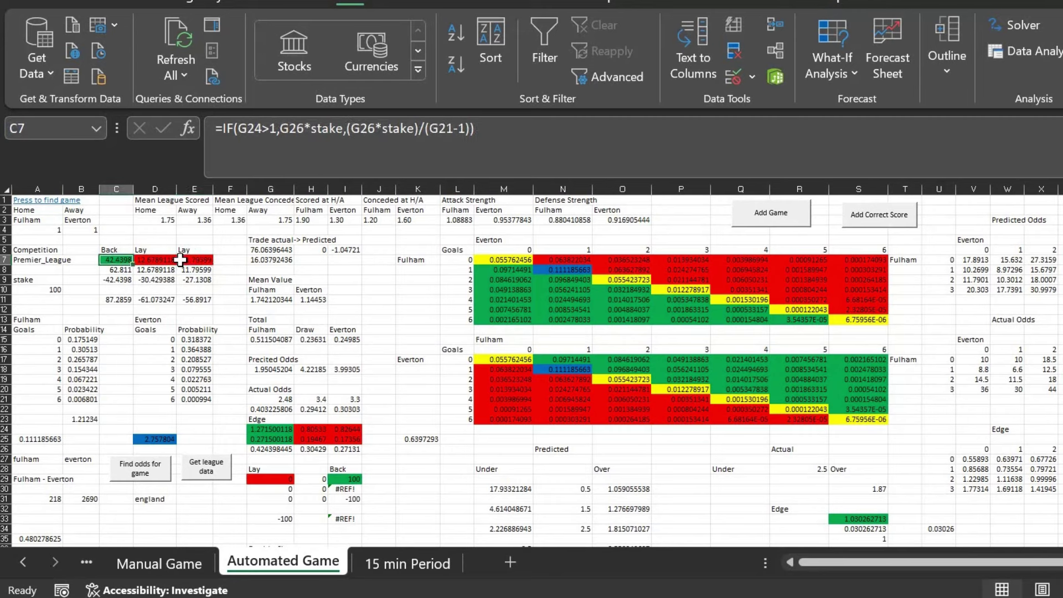
Trace the cells used by Fulham's winning-return formula in C8 and compare it with the draw and Everton versions in D8:E8
key("Down")
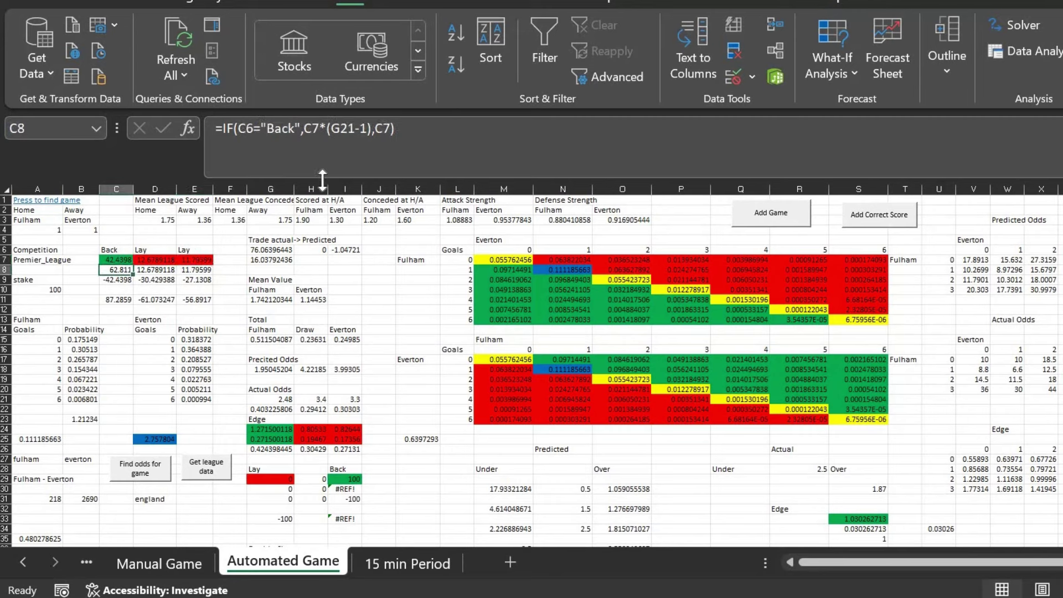
key("F2")
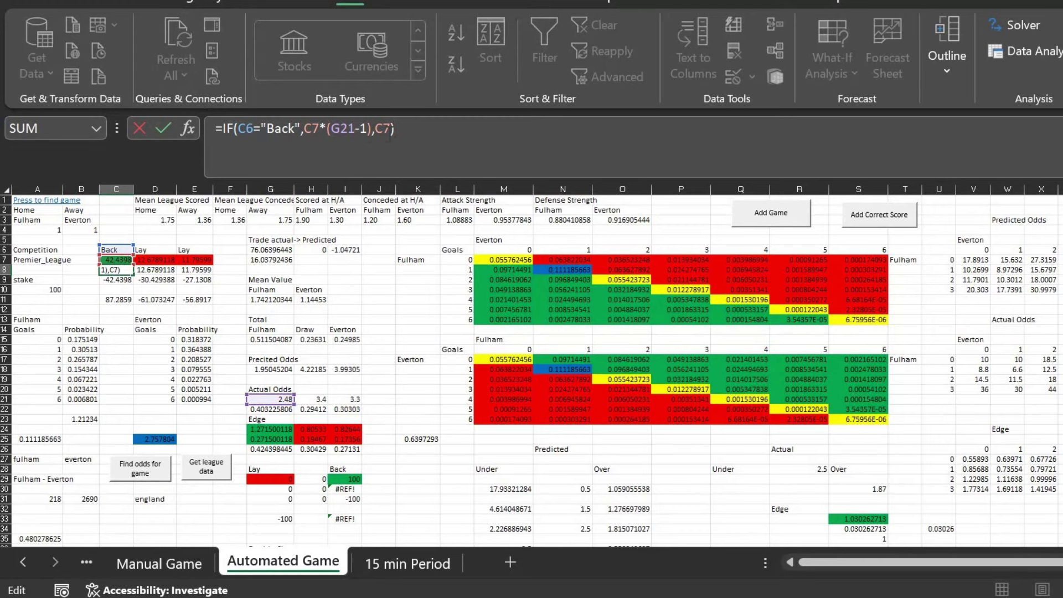
key("ctrl+Return")
key("Right")
key("Right")
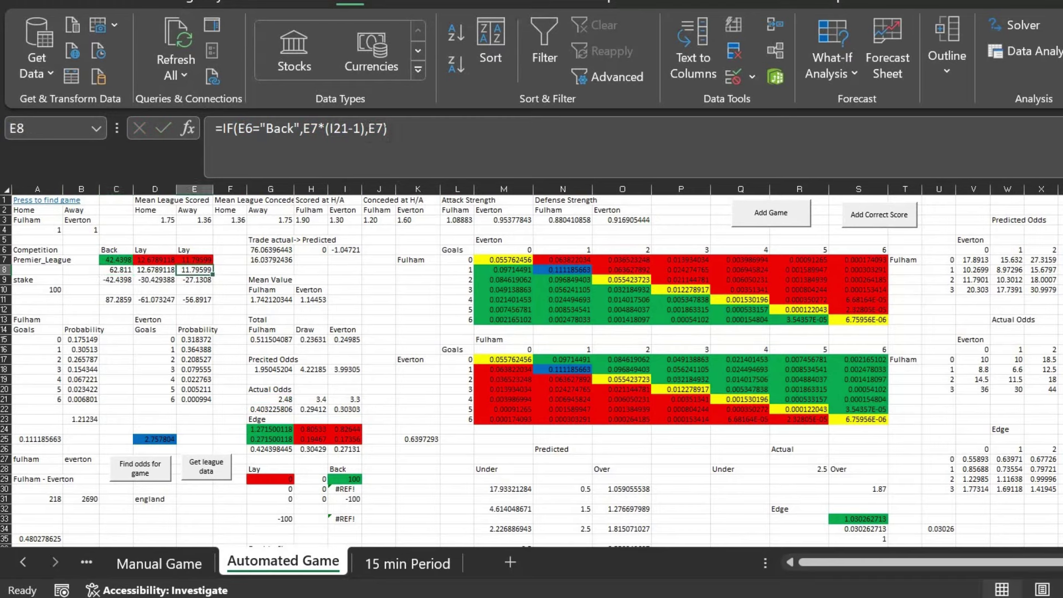
key("Left")
key("Left")
Examine Fulham's loss formula in C9, tracing the bet type, stake and actual odds it references
left_click(115, 260)
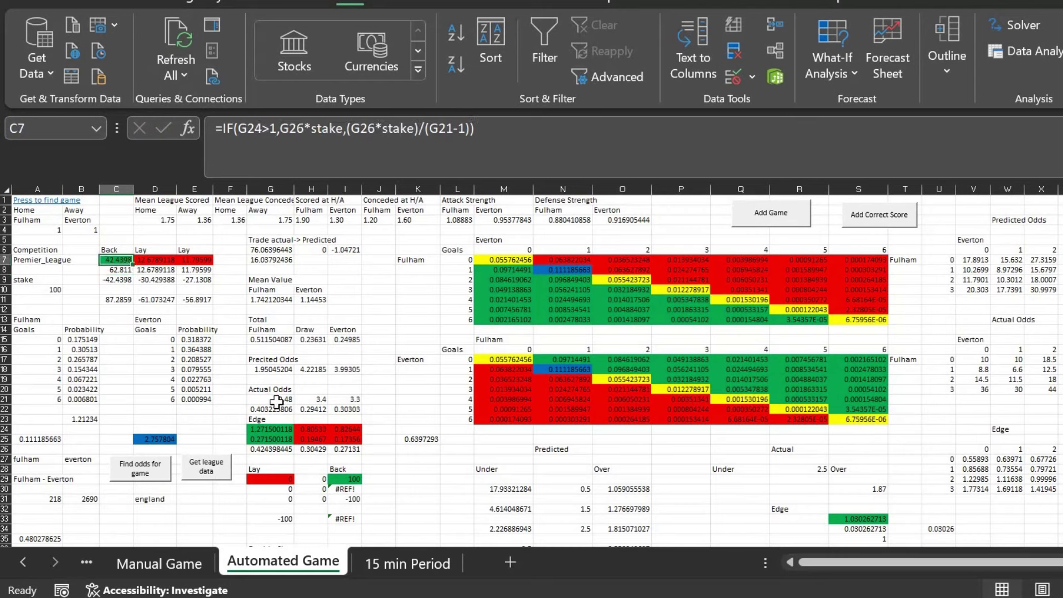
key("Down")
left_click(119, 280)
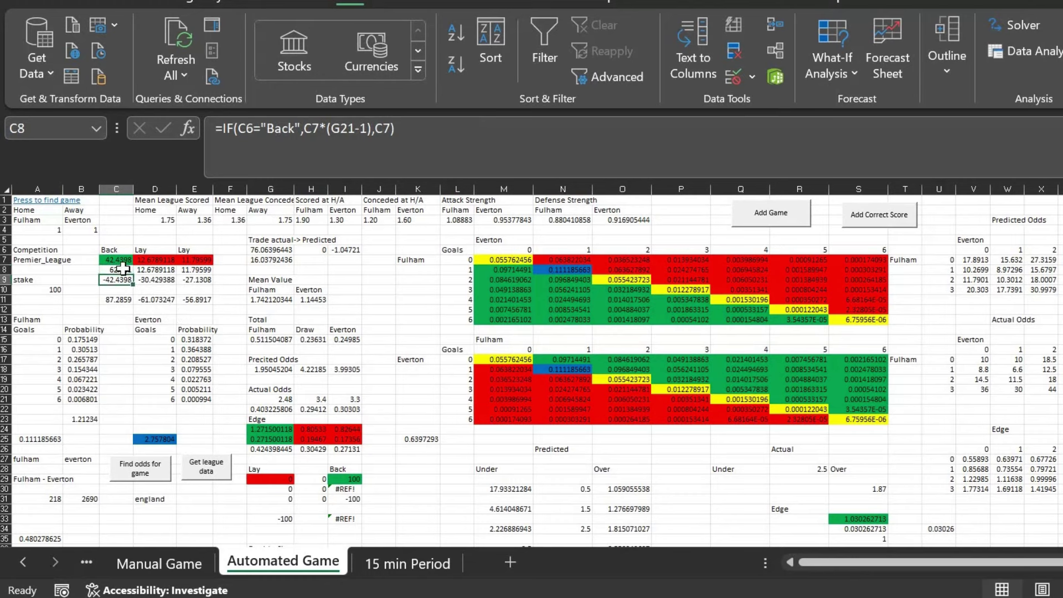
double_click(119, 280)
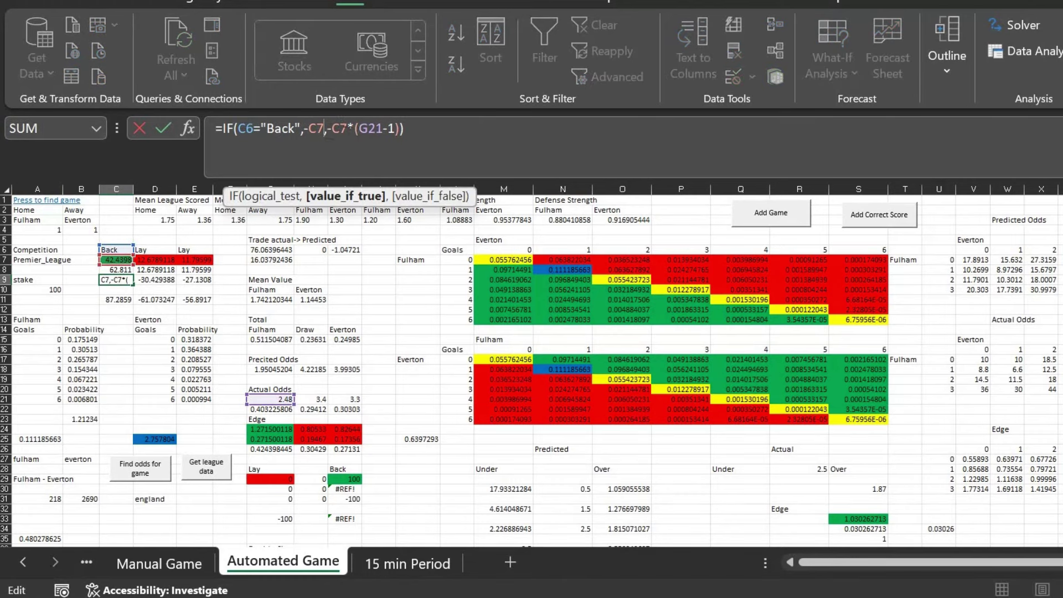
key("Return")
Examine the draw's winning-return formula in D8, highlighting the D7 value it uses for a lay bet
key("Up")
key("Up")
key("Right")
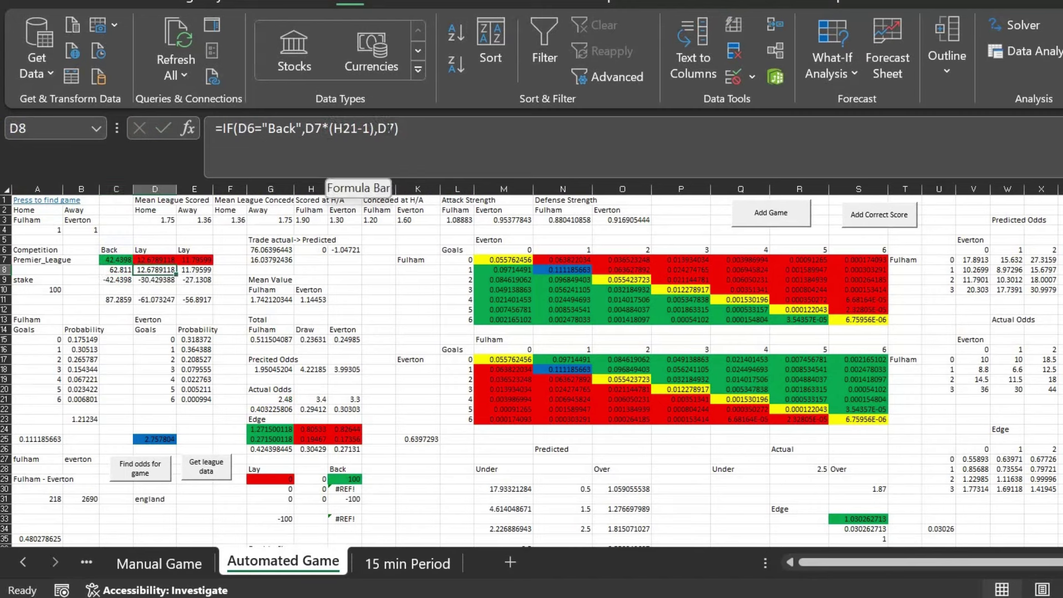
left_click(391, 128)
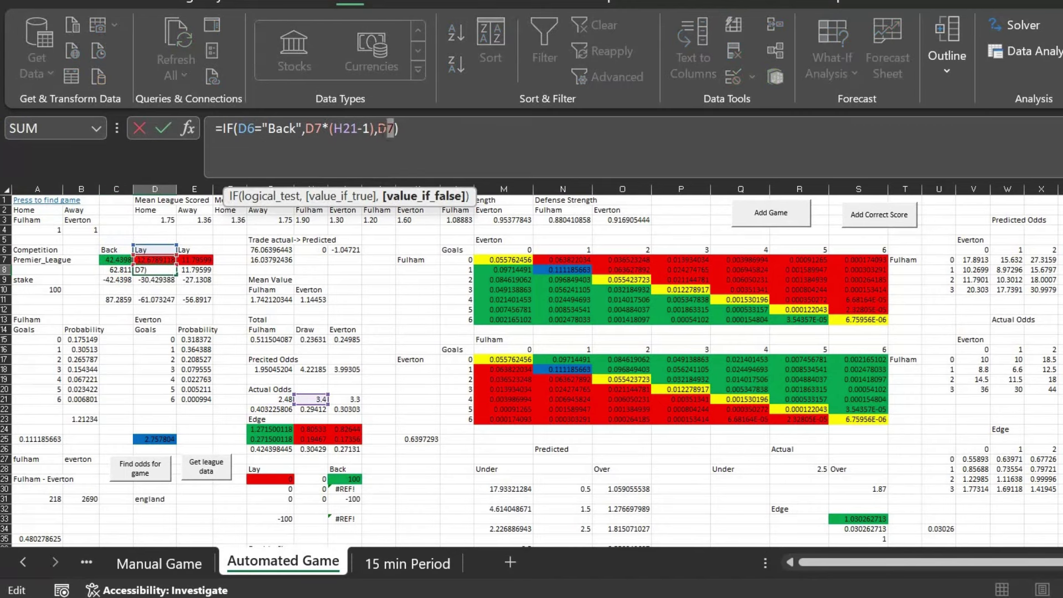
double_click(384, 128)
left_click(410, 133)
key("Return")
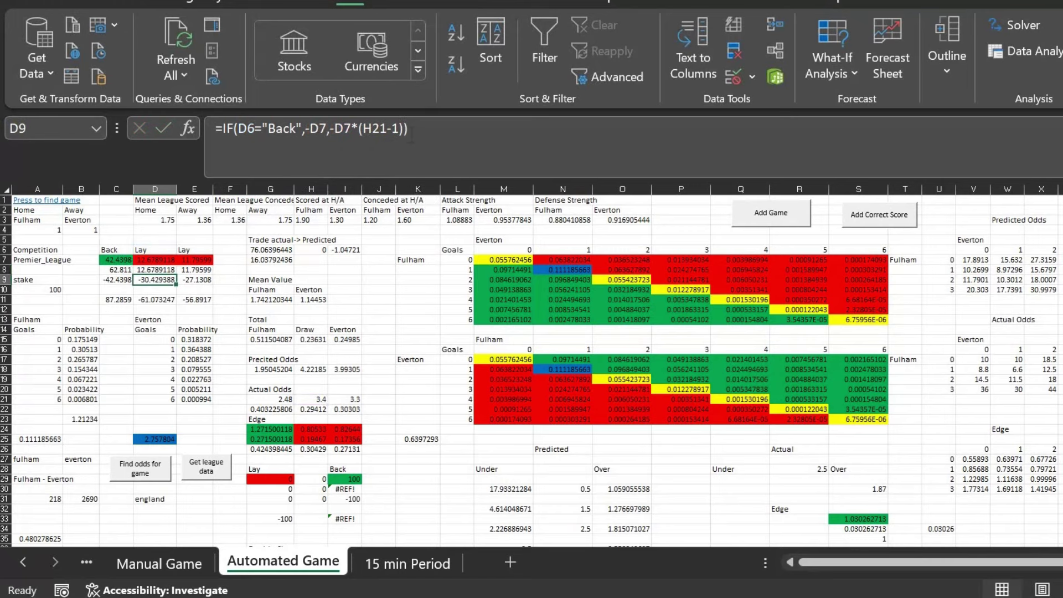
Examine the draw's loss formula in D9, highlighting the lay liability term -D7*(H21-1)
left_click(411, 136)
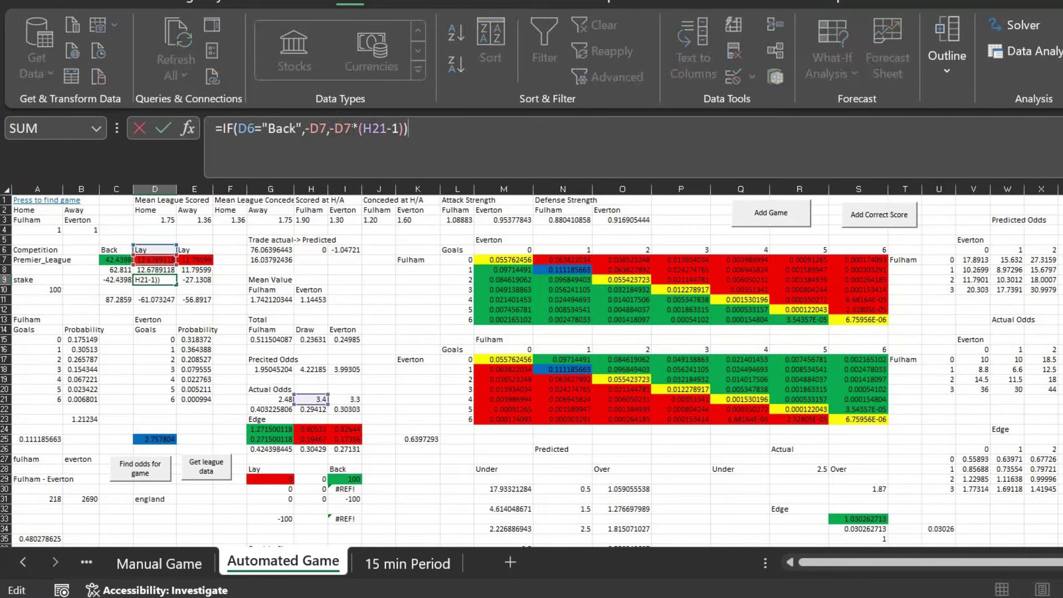
left_click_drag(329, 129, 404, 129)
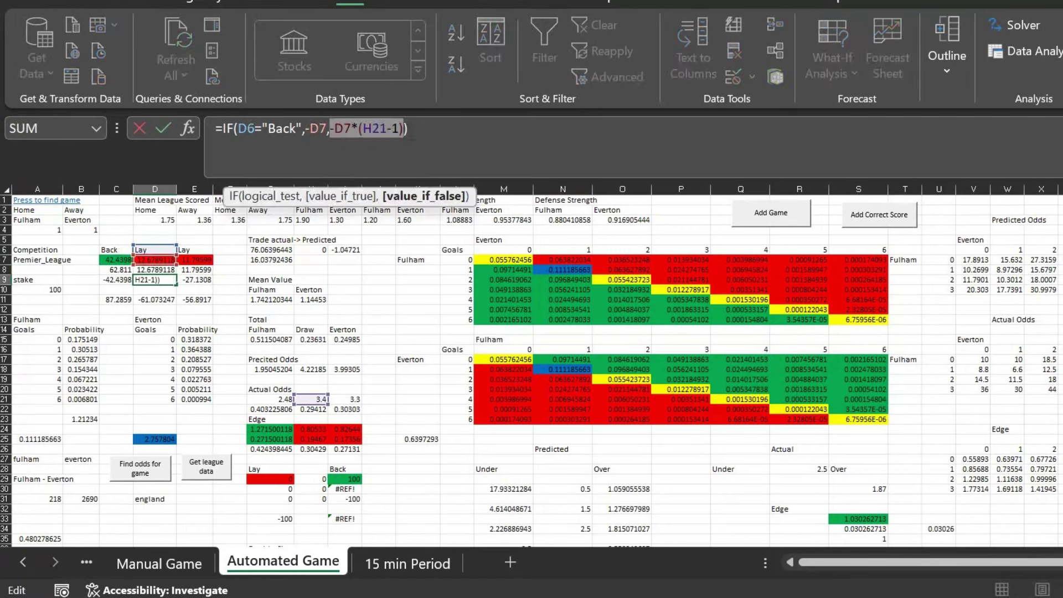
left_click(411, 134)
key("Return")
key("Up")
key("Up")
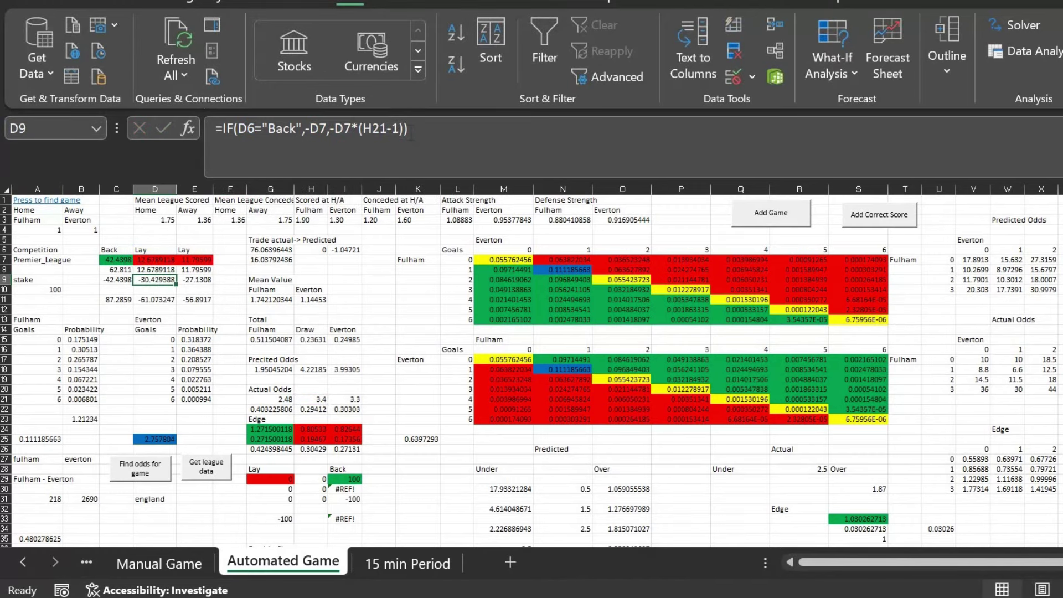
Maximize the workbook window and read through the nested Back/Lay combination formula in C11
key("Left")
key("Down")
key("Down")
key("Down")
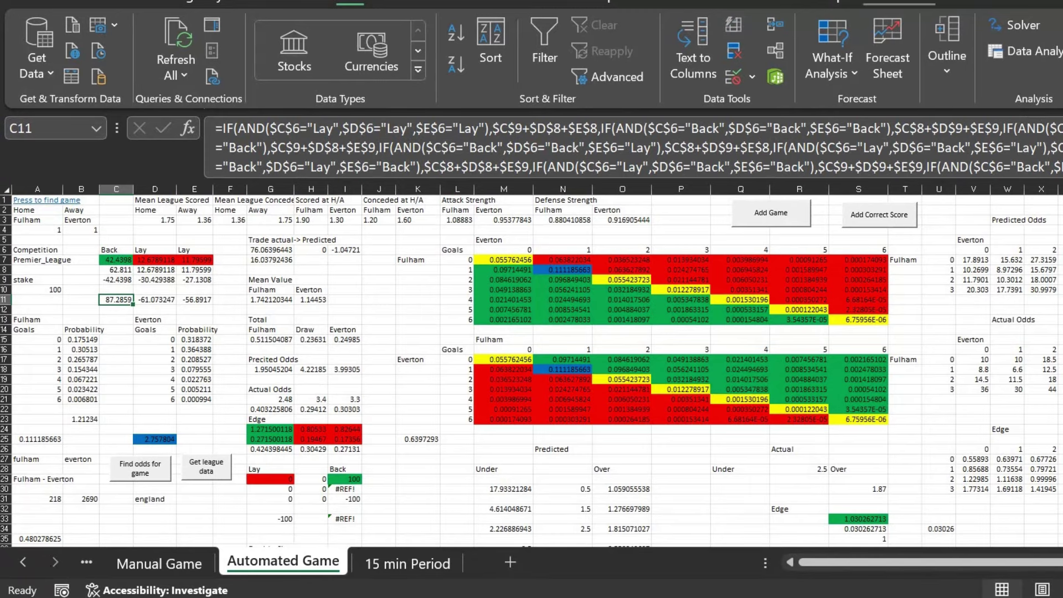
key("super+Up")
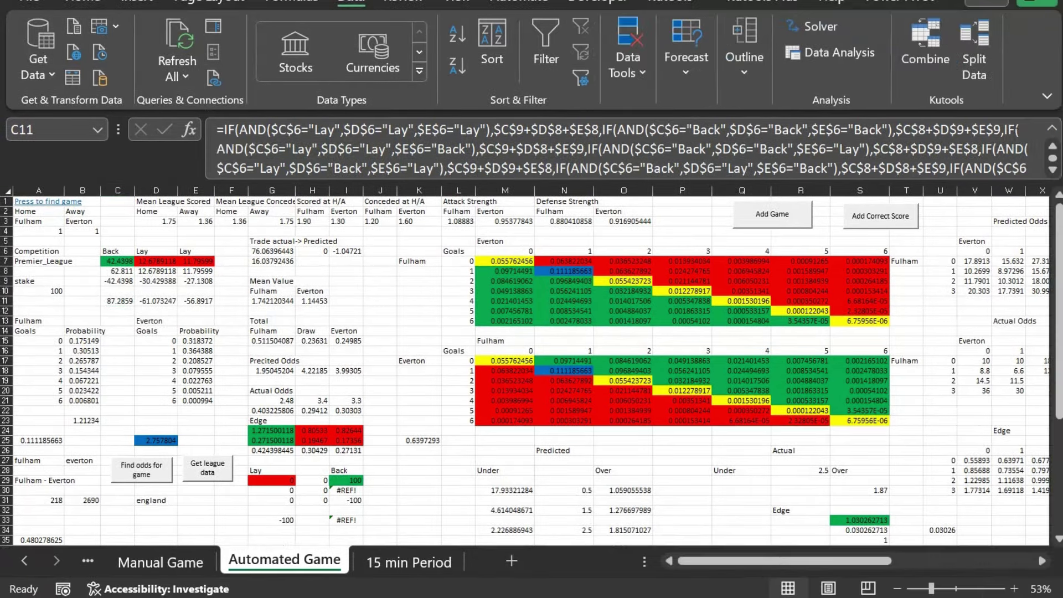
left_click(1053, 169)
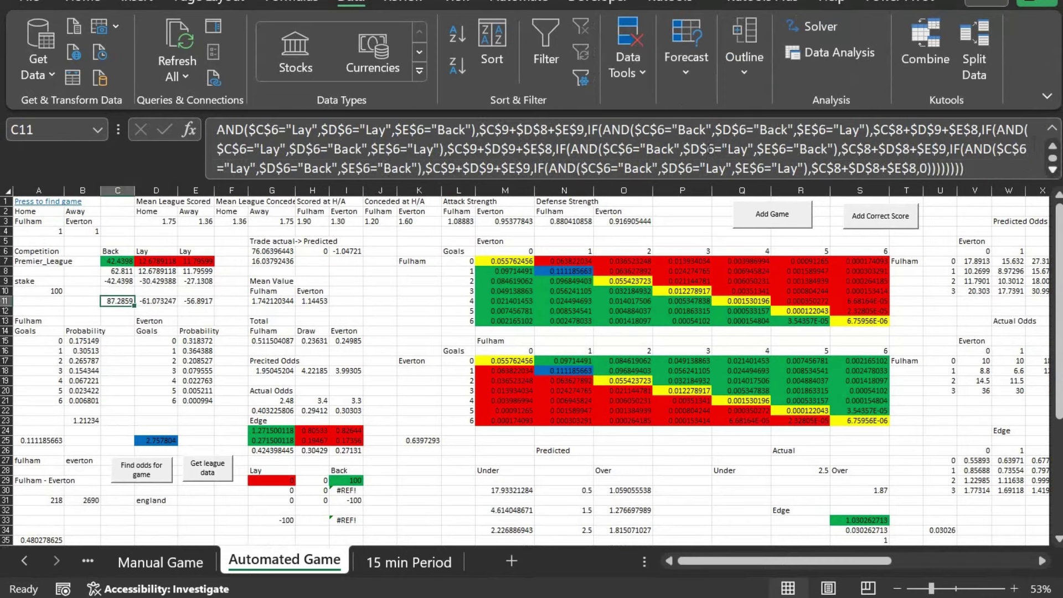
Trace the all-Lay branch and remaining Back/Lay combinations in C11, and check the corresponding draw formula in D11
left_click(283, 148)
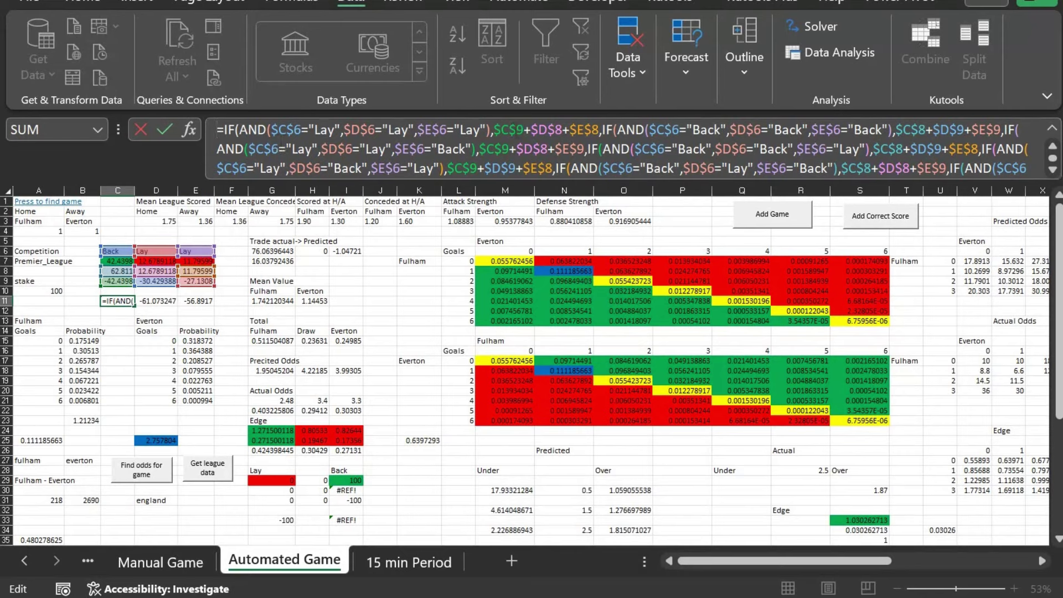
left_click(524, 130)
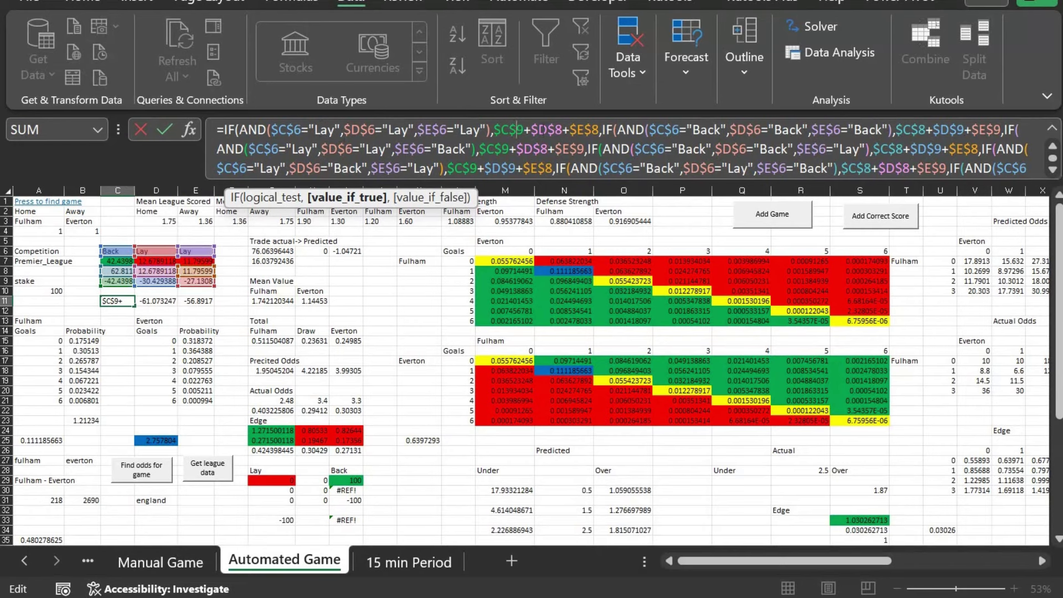
left_click(535, 130)
left_click(596, 130)
scroll(727, 148, "down", 1)
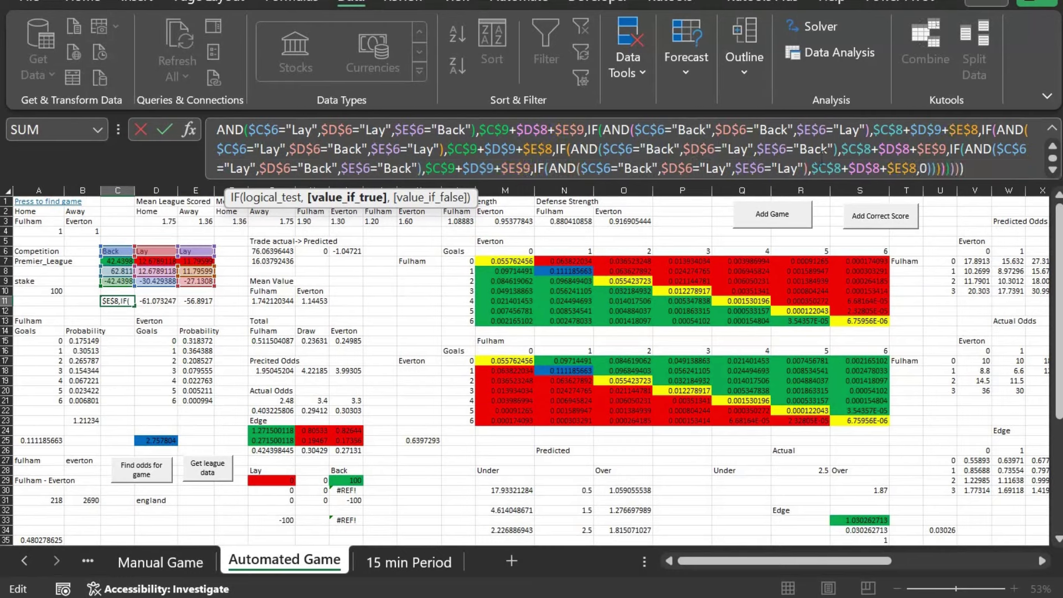
key("Return")
key("Up")
key("Right")
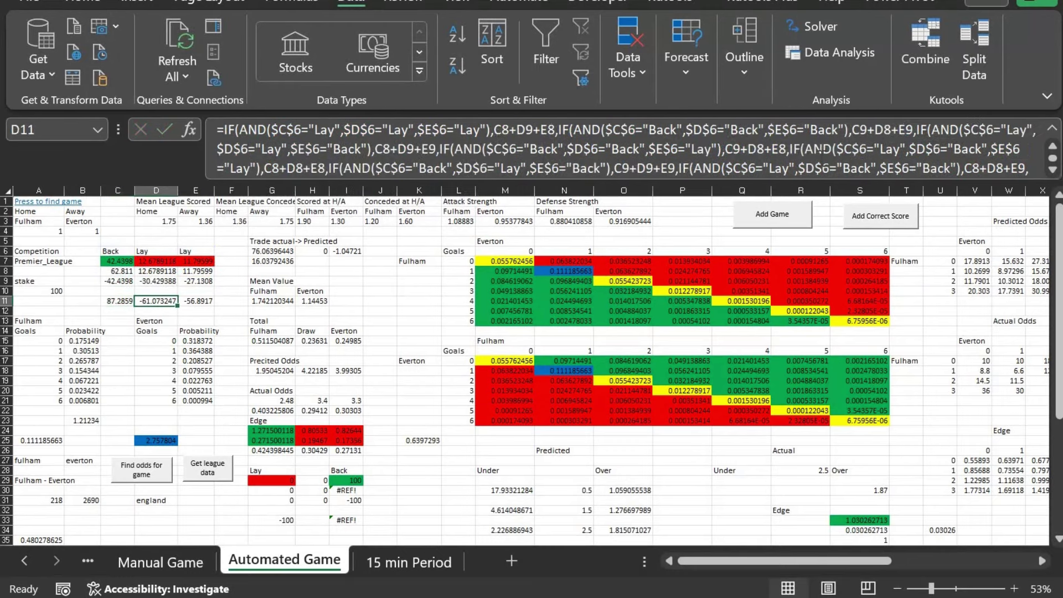
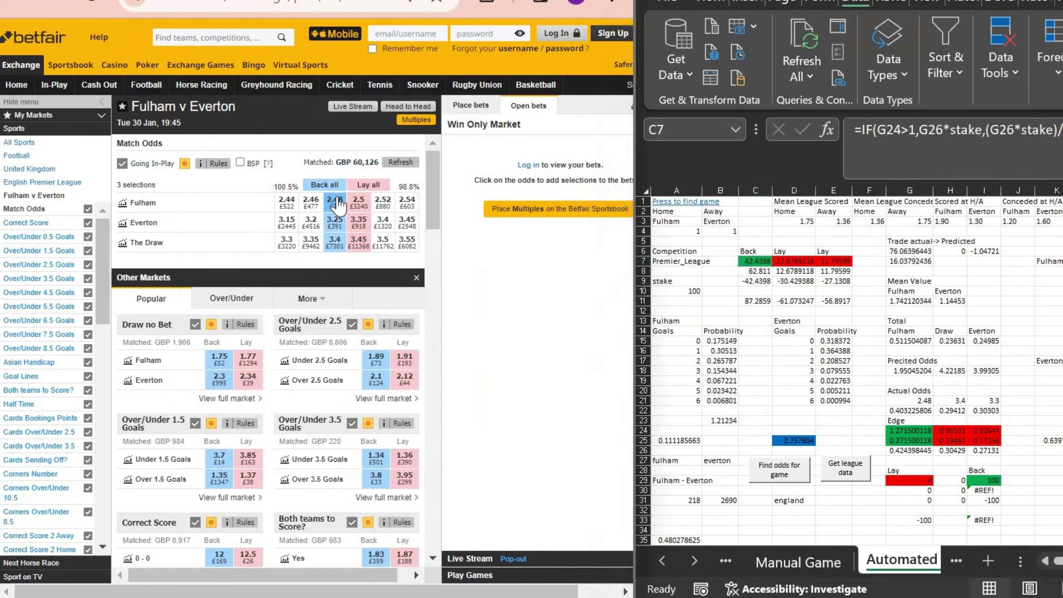
Add lay bets on Everton and The Draw to the Betfair bet slip and set the Fulham back stake to 42.44
left_click(358, 221)
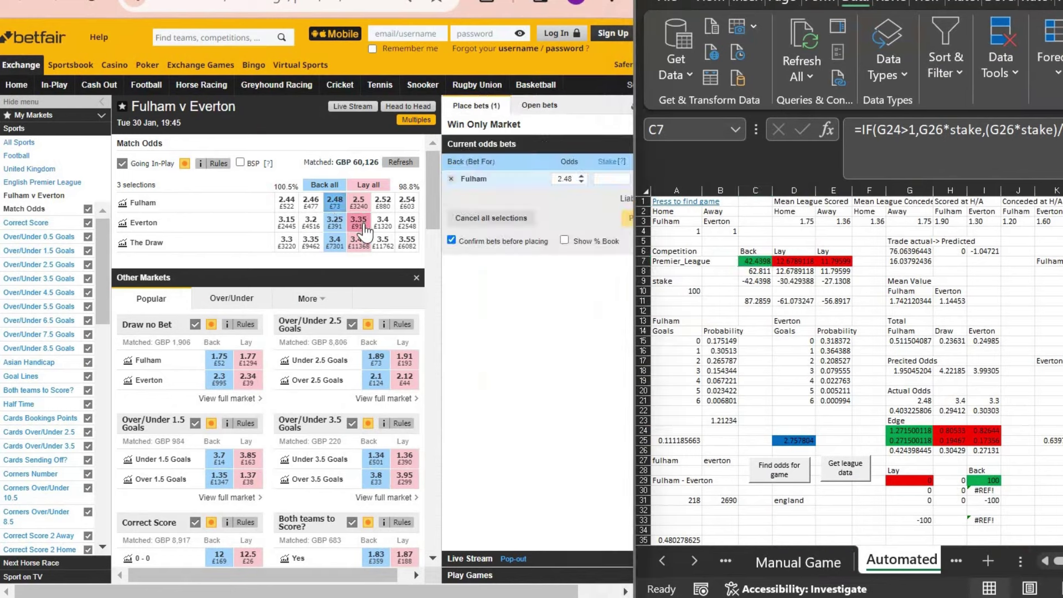
left_click(359, 242)
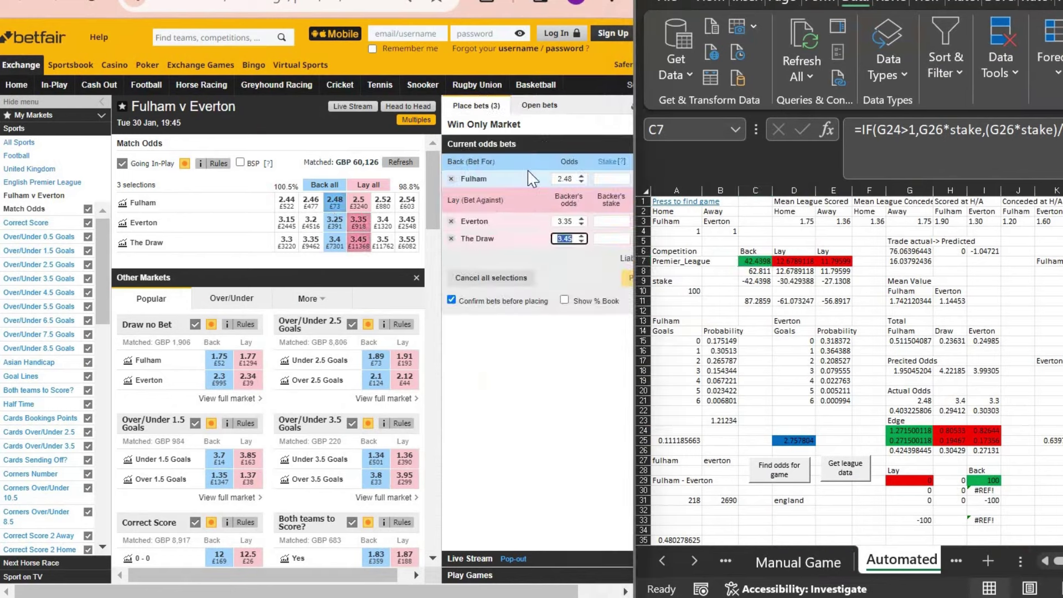
left_click(612, 179)
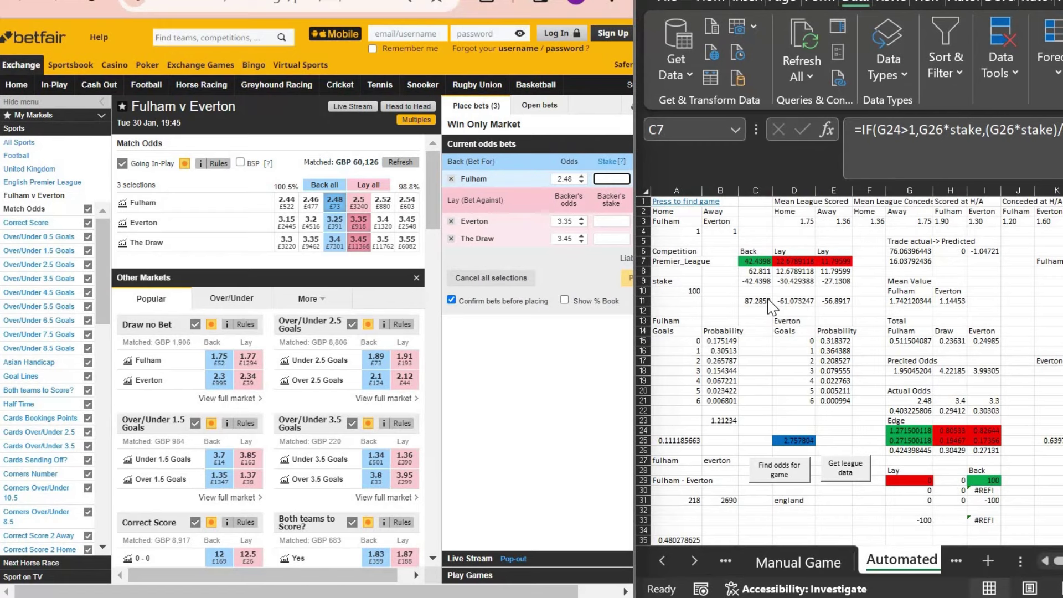
type("4")
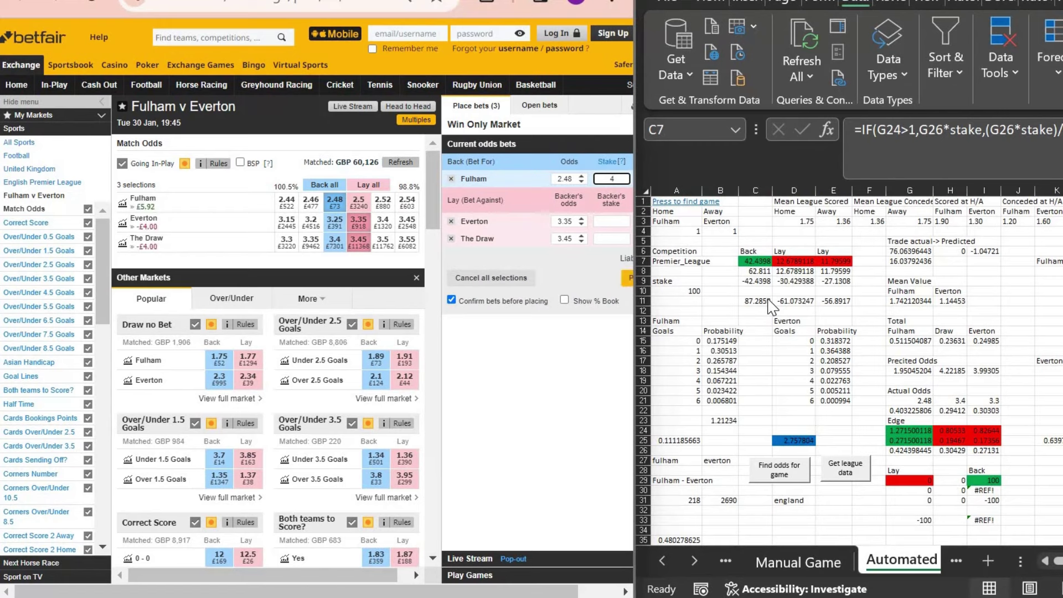
type("2.44")
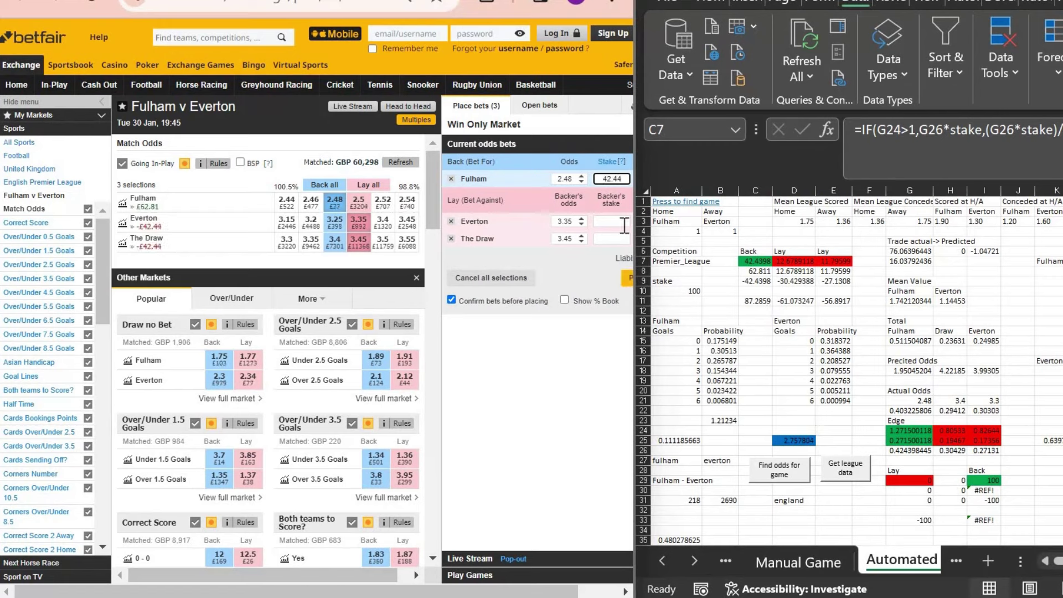
Set the lay stakes to 12.68 for The Draw and 11.8 for Everton
key("Tab")
key("Tab")
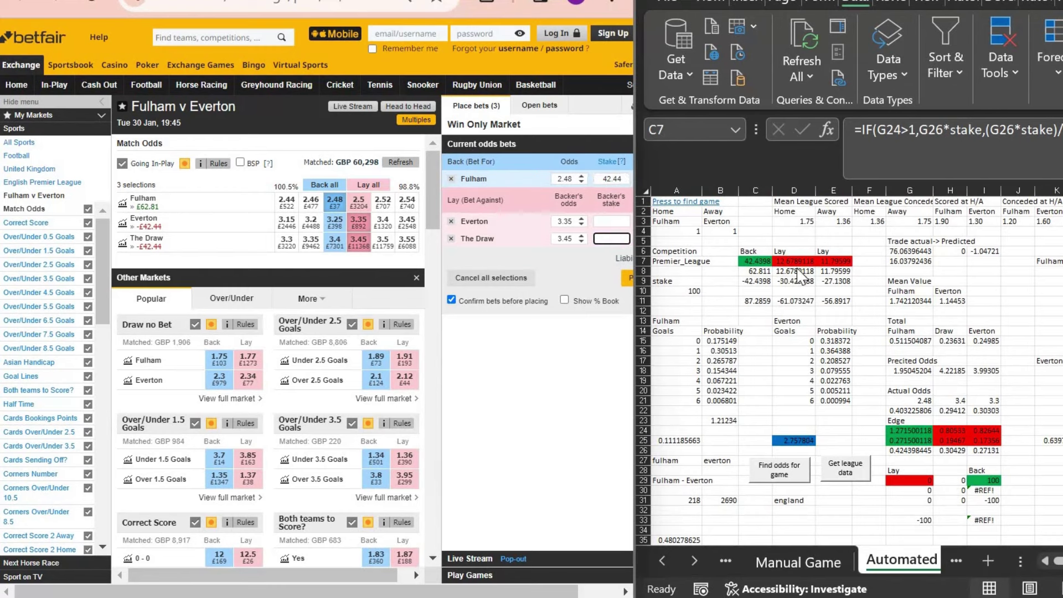
type("12.68")
left_click(616, 220)
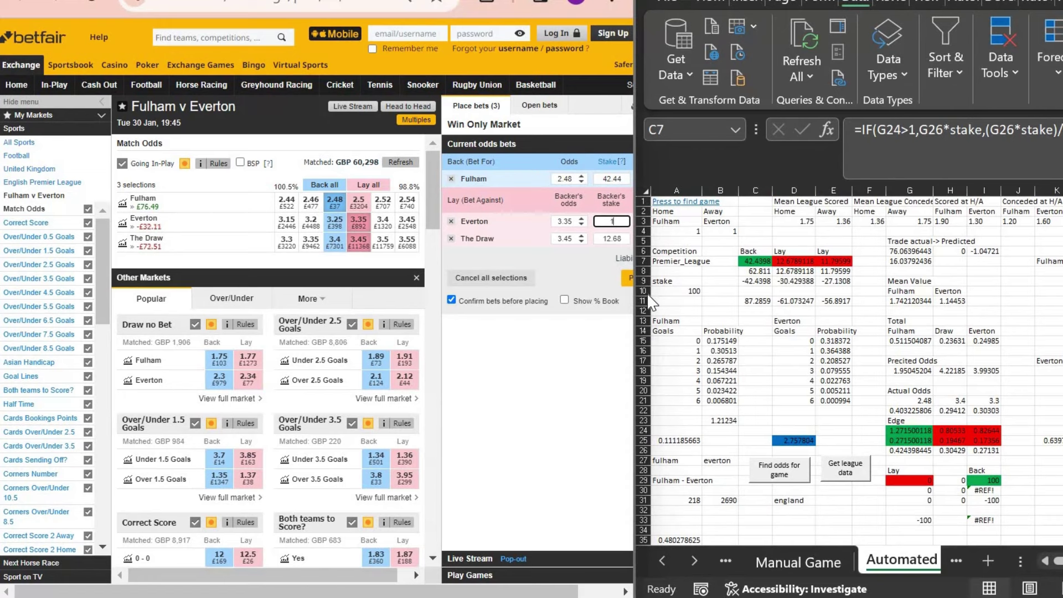
type("11.8")
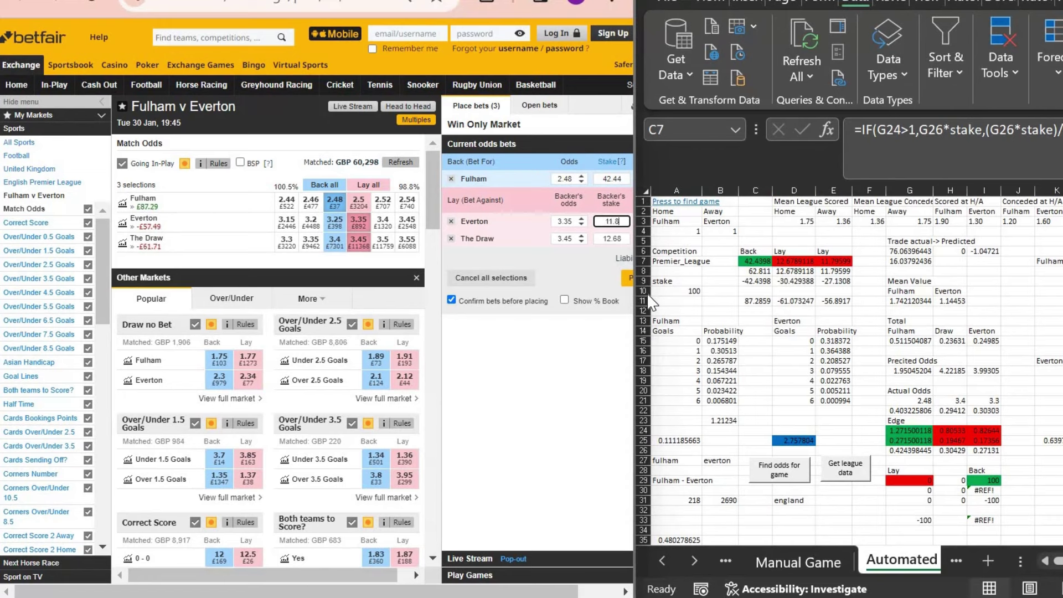
left_click(576, 361)
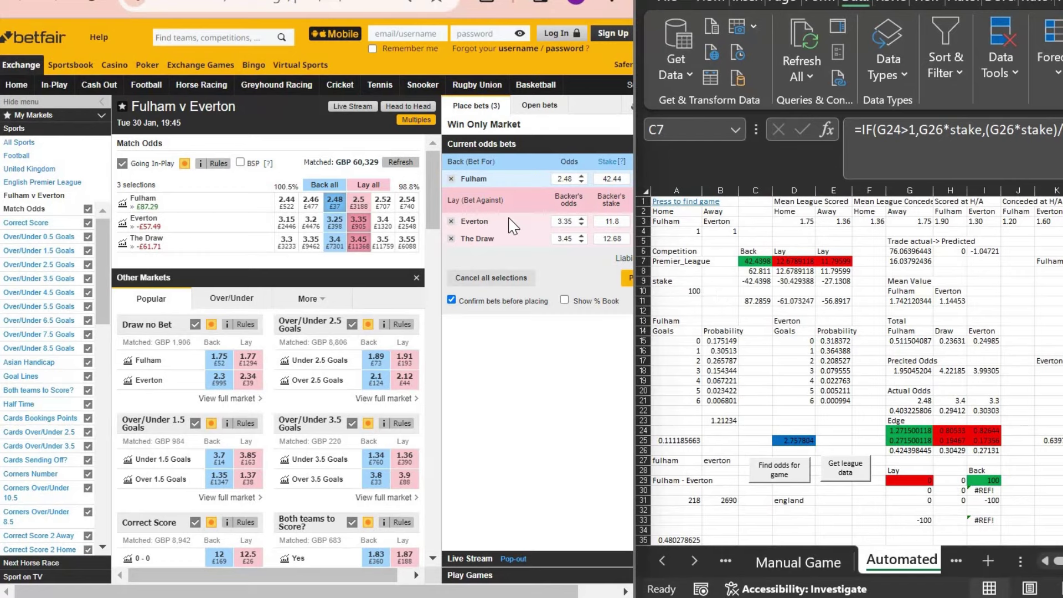
Switch to the maximized Excel workbook and choose the Luton Town - Brighton fixture in A29
key("super+Up")
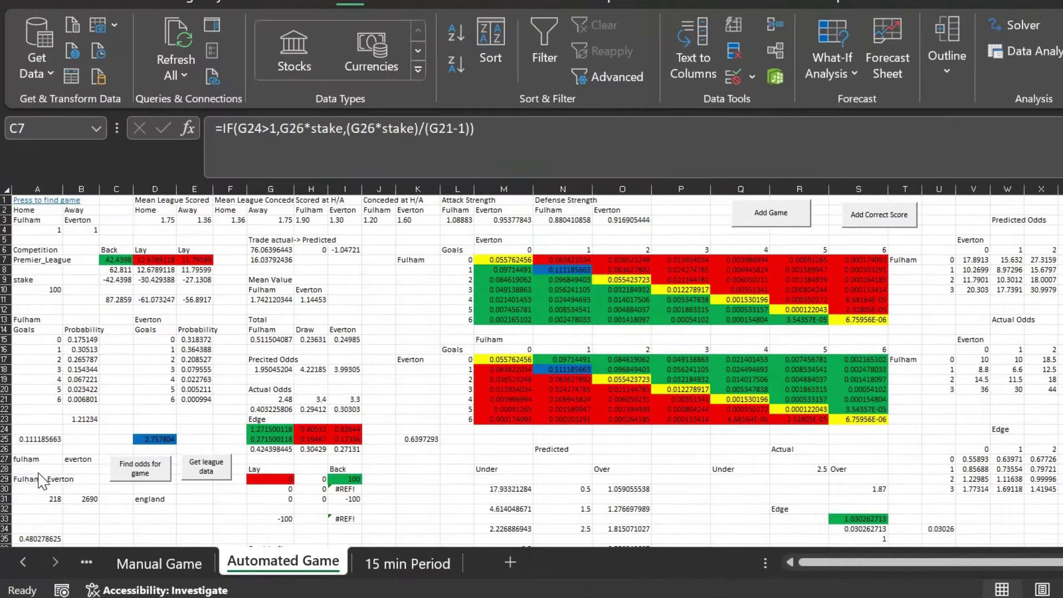
left_click(66, 480)
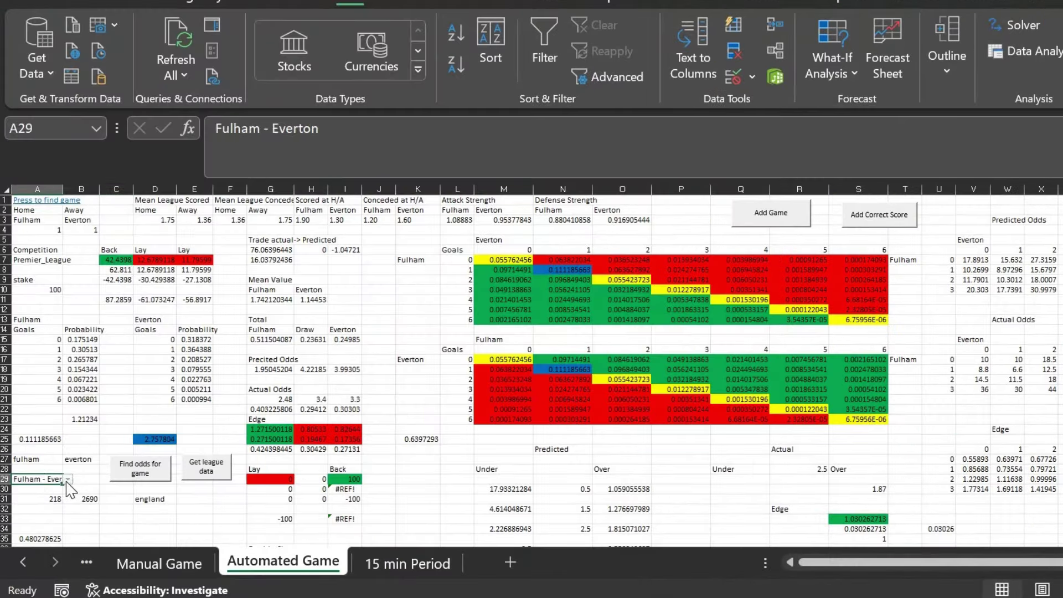
left_click(67, 480)
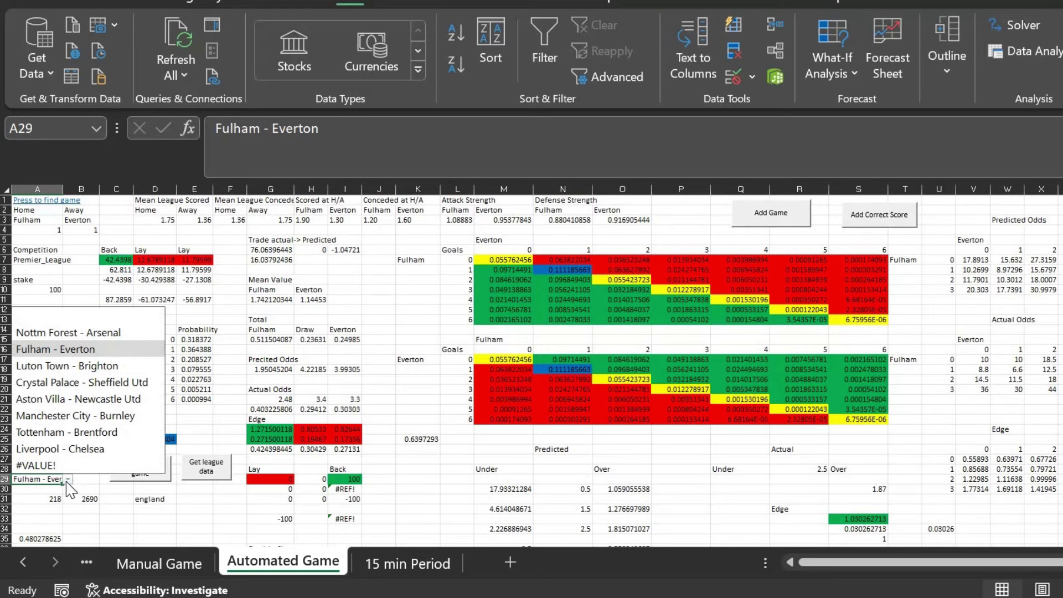
key("Down")
key("Return")
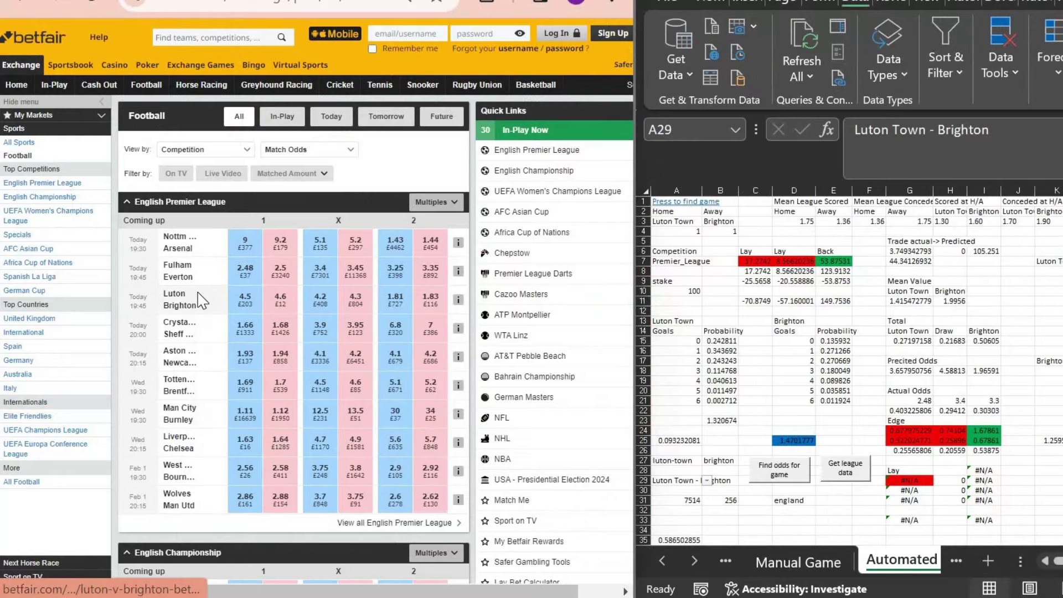
Open the Luton v Brighton market from Betfair's English Premier League list
right_click(201, 301)
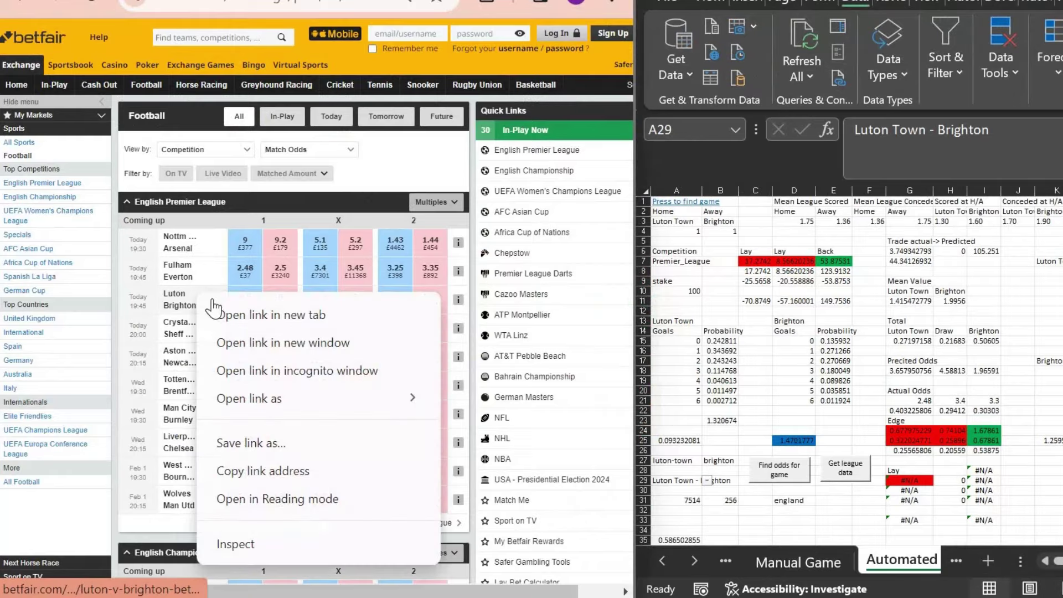
left_click(205, 302)
left_click(205, 302)
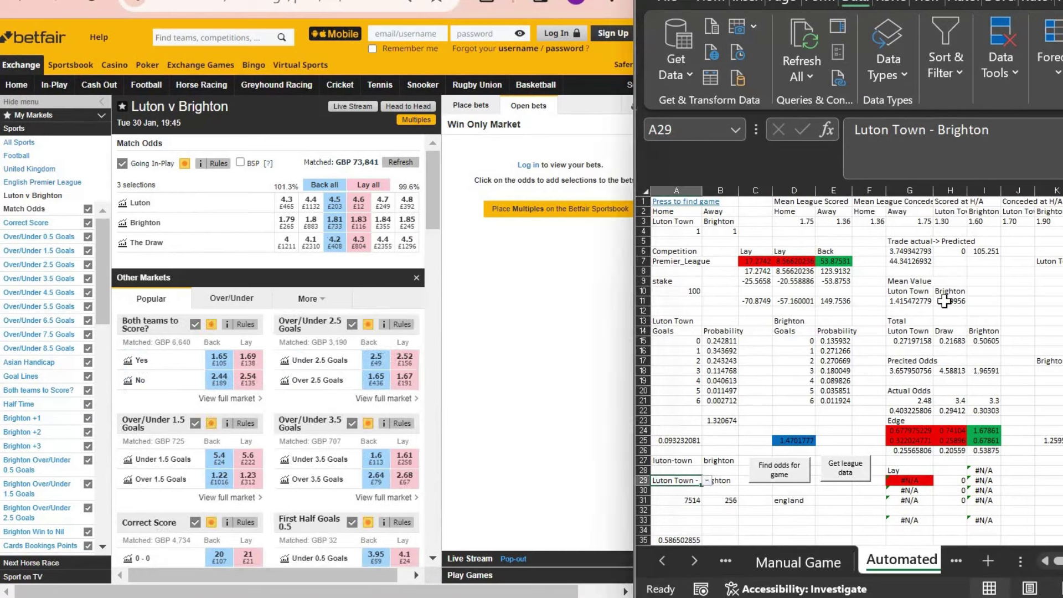
Enter the Luton v Brighton back odds in the workbook's Actual Odds row: 4.5 in G21, 4.2 in H21 and 1.81 in I21
left_click(910, 401)
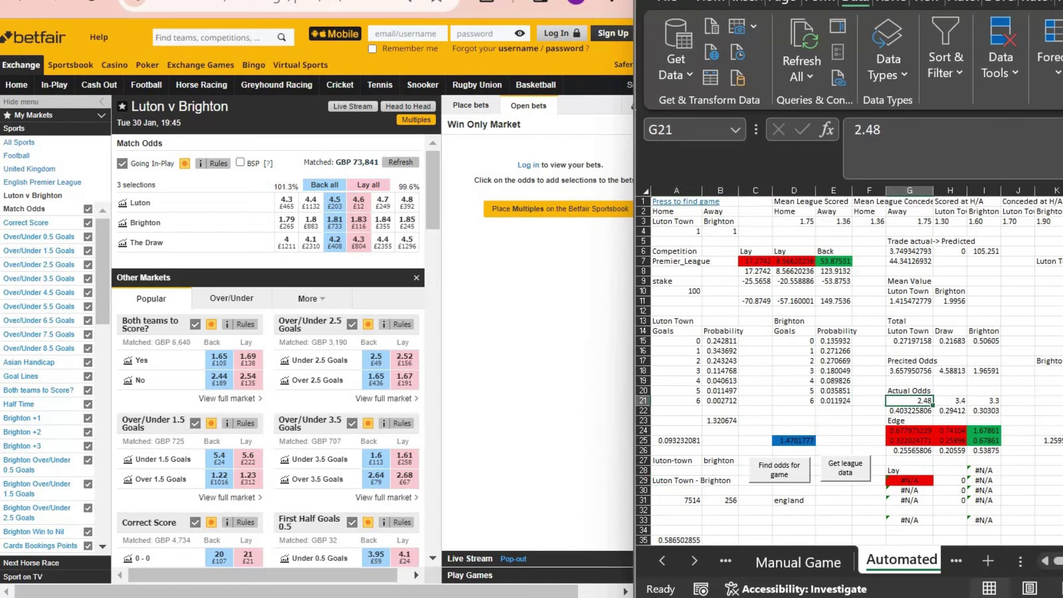
type("4.5")
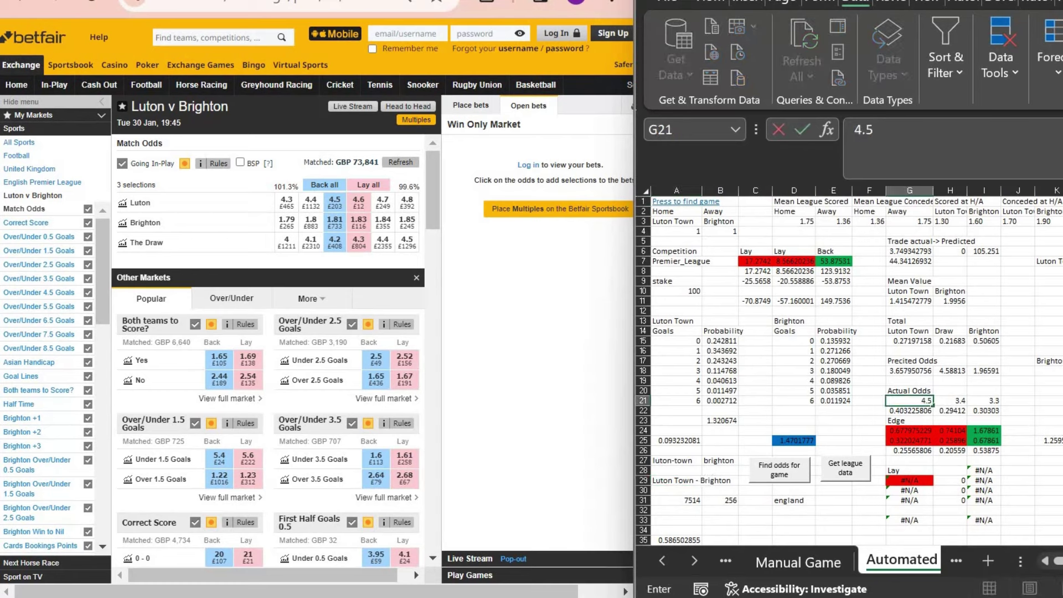
left_click(950, 400)
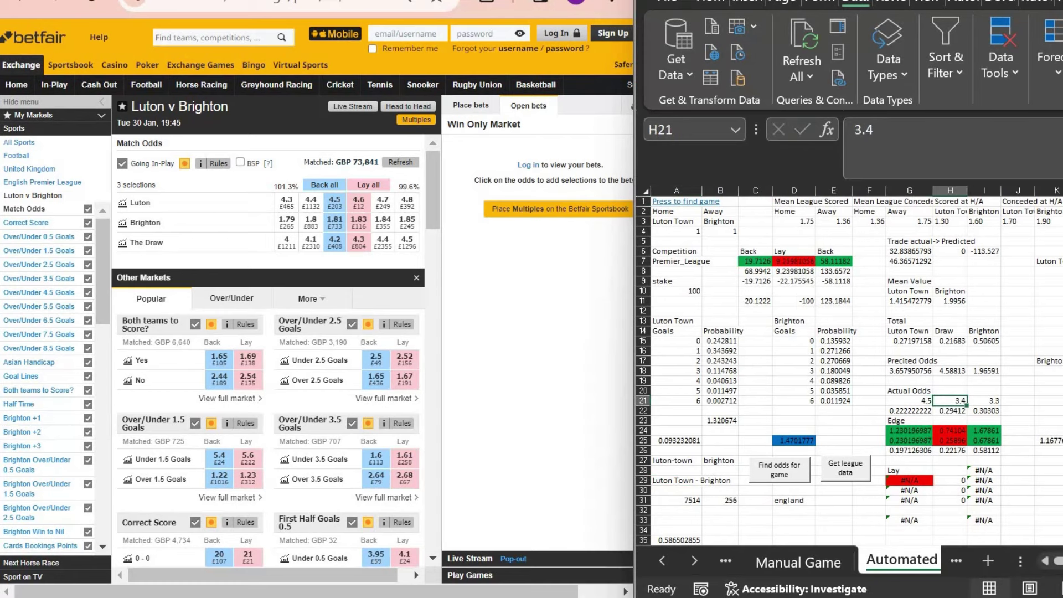
type("4.2")
left_click(985, 400)
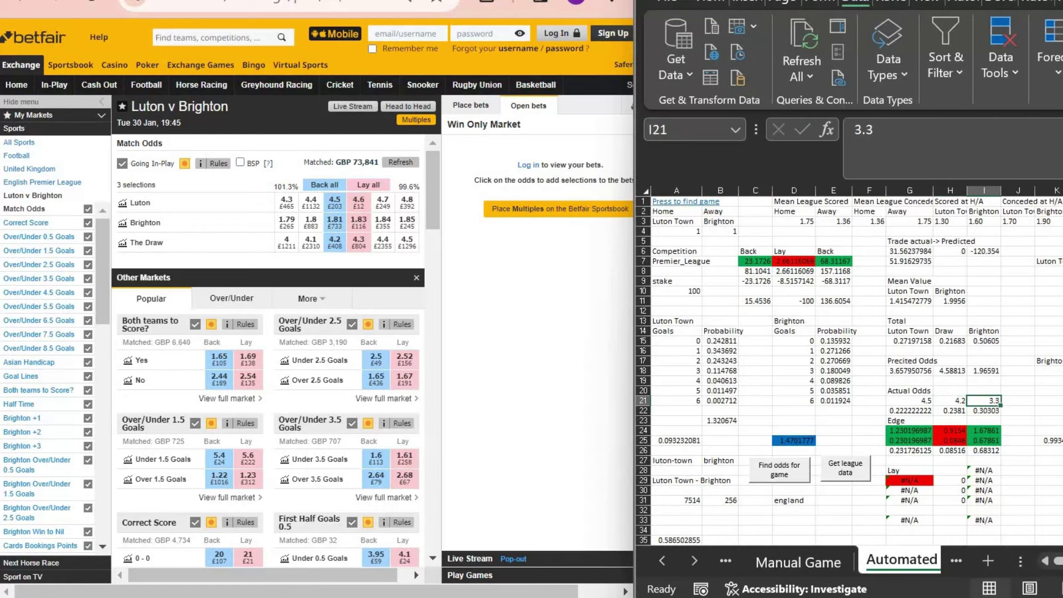
type("1.8")
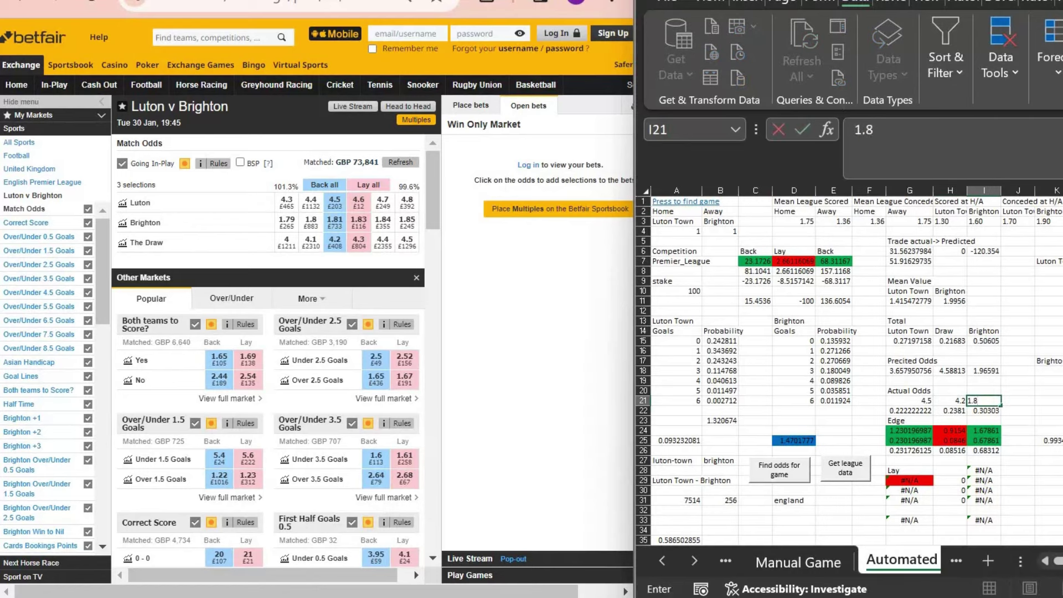
type("1")
key("Return")
key("Up")
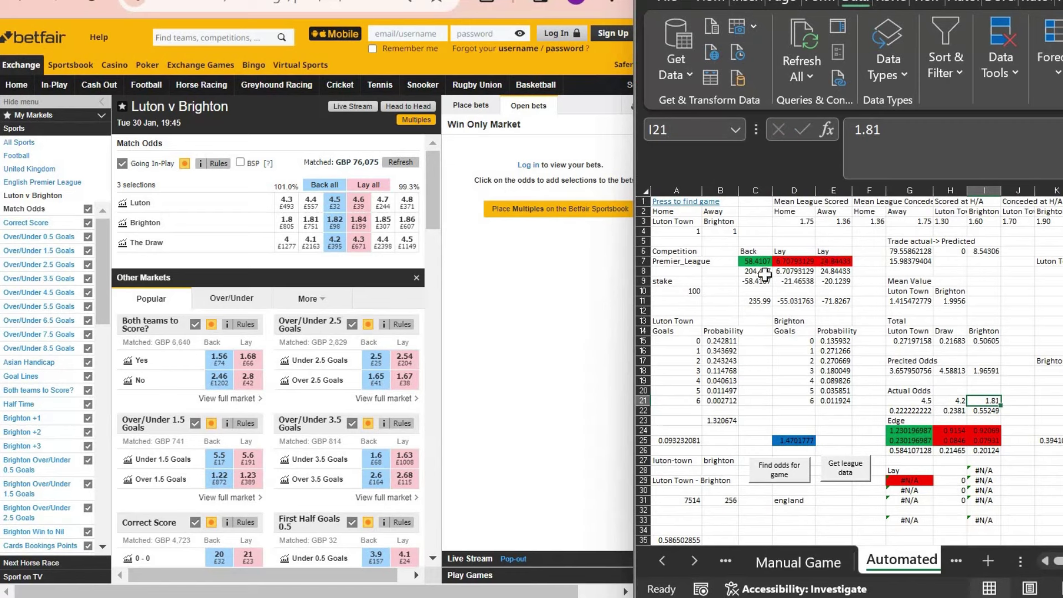
On Betfair, back Luton, lay Brighton and The Draw, and set the Luton stake to 58.41
left_click(353, 218)
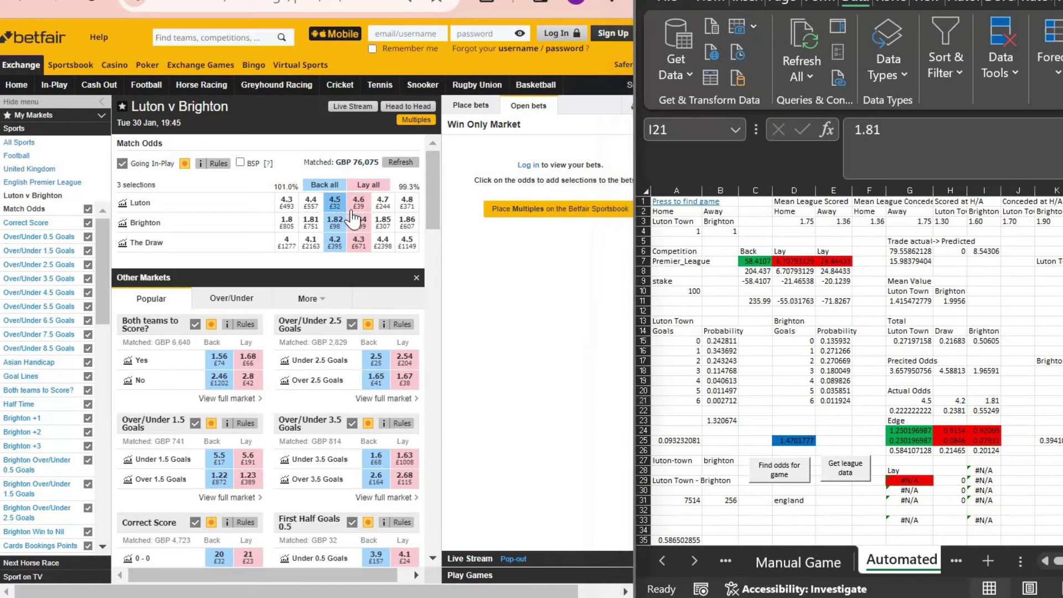
left_click(359, 242)
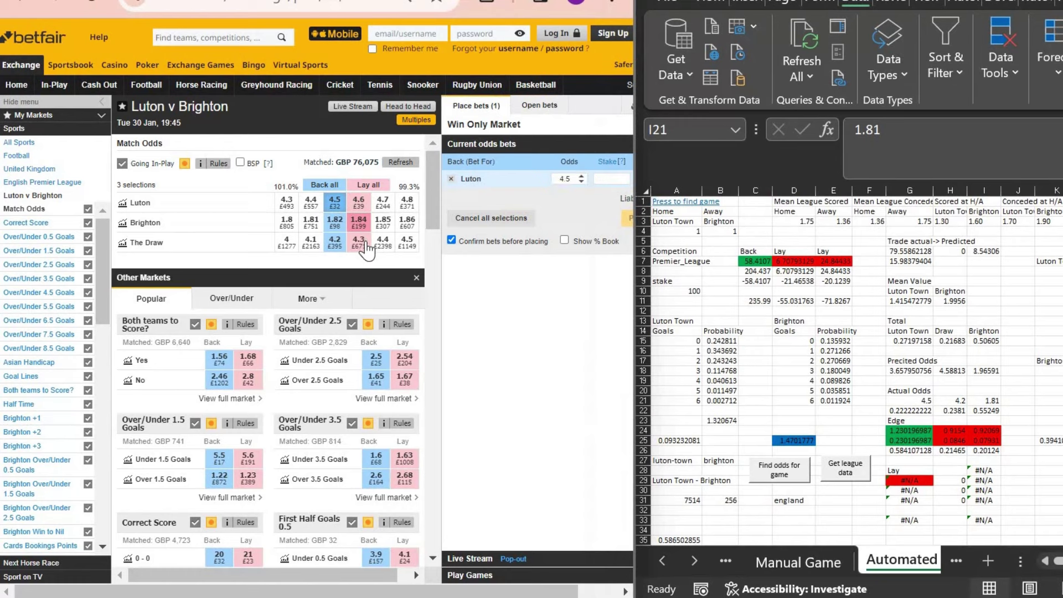
left_click(616, 178)
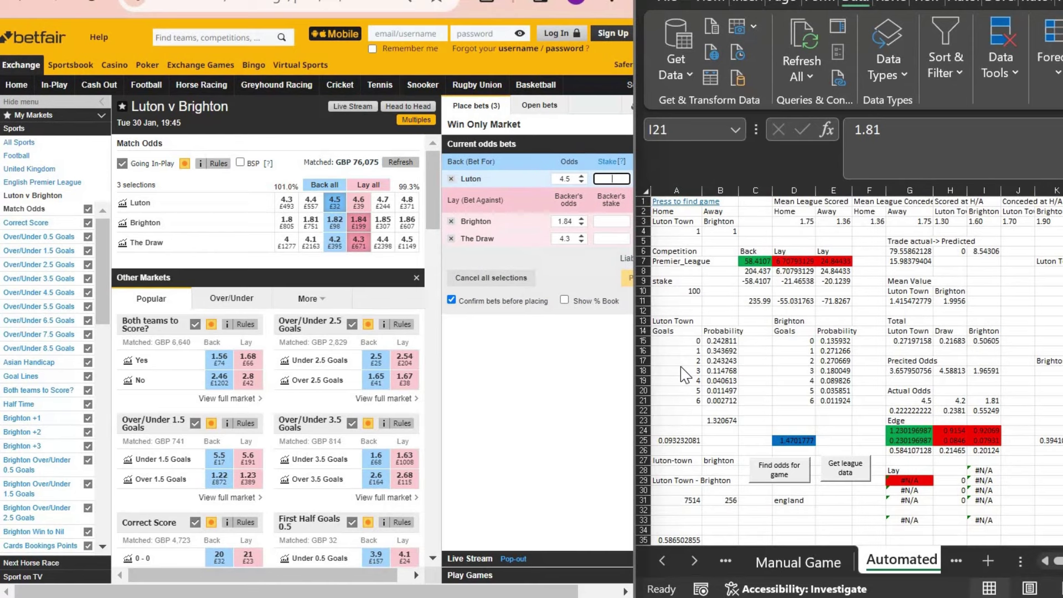
type("58.4")
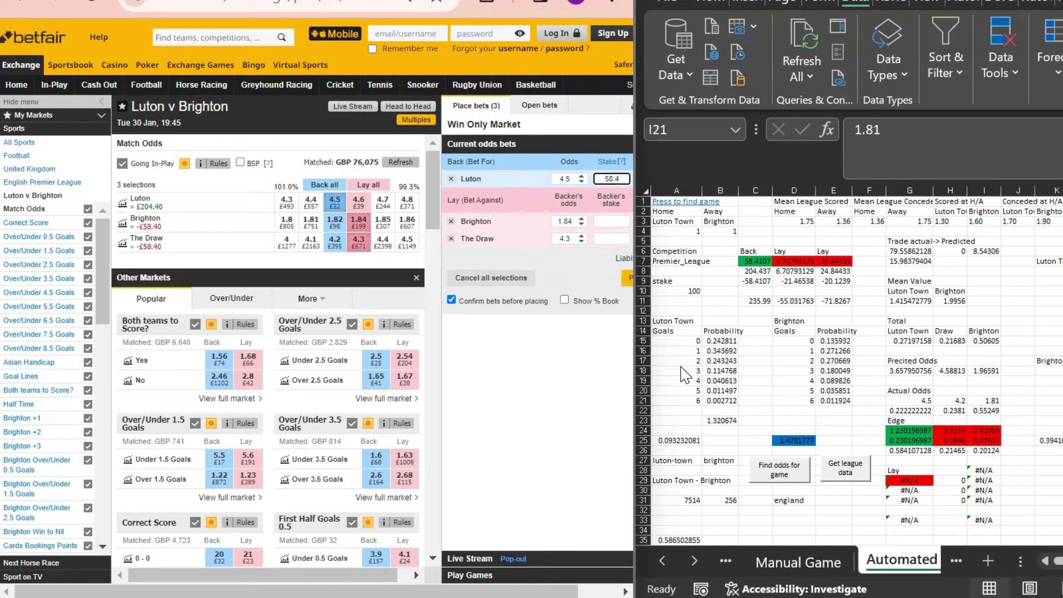
Set the lay stakes to 24.84 for Brighton and 6.71 for The Draw
key("Tab")
key("Tab")
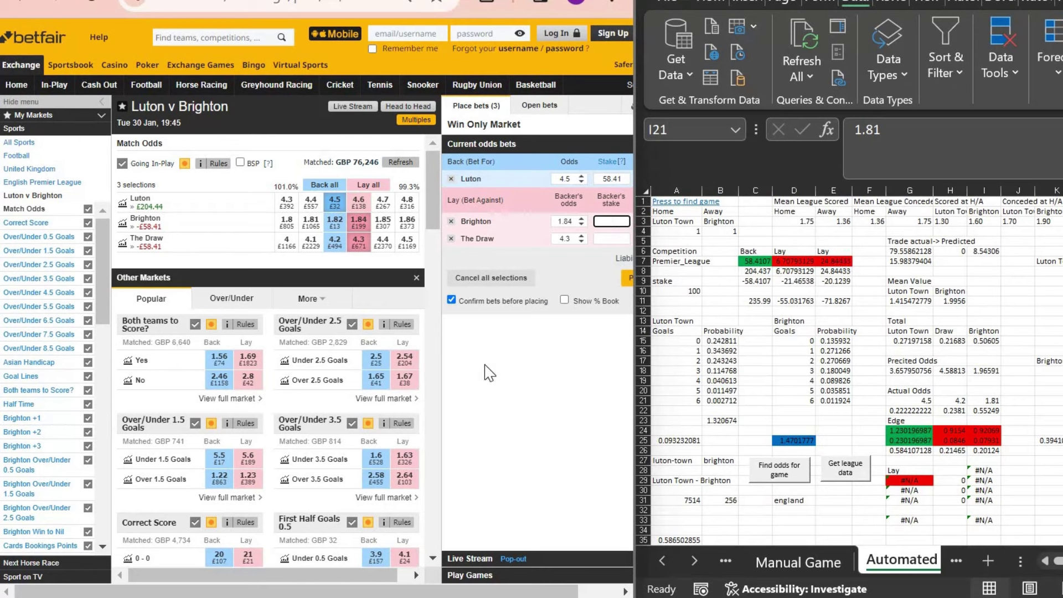
type("24.84")
left_click(622, 238)
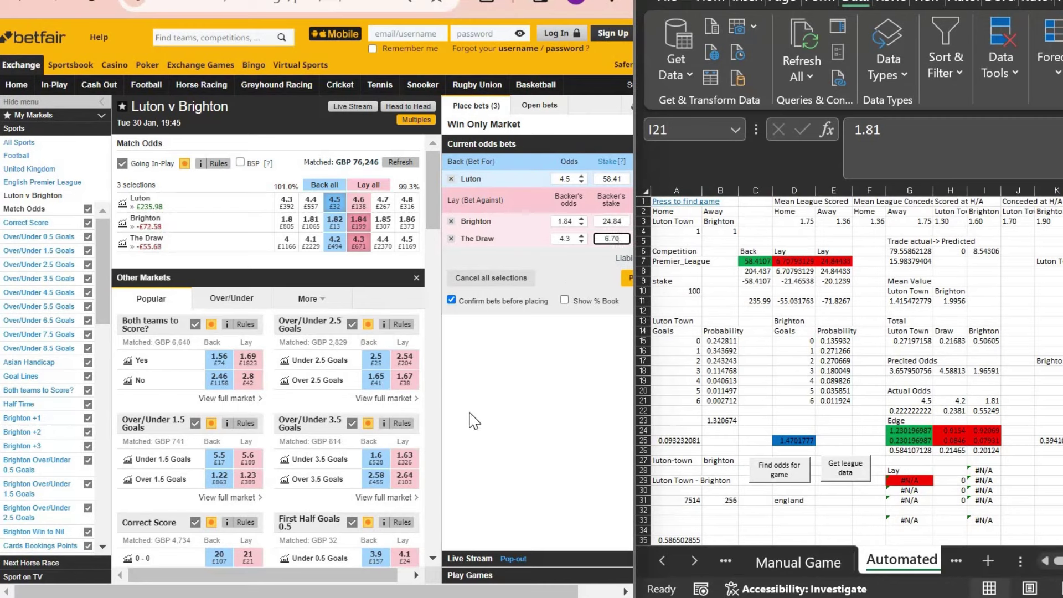
type("6.71")
left_click(164, 218)
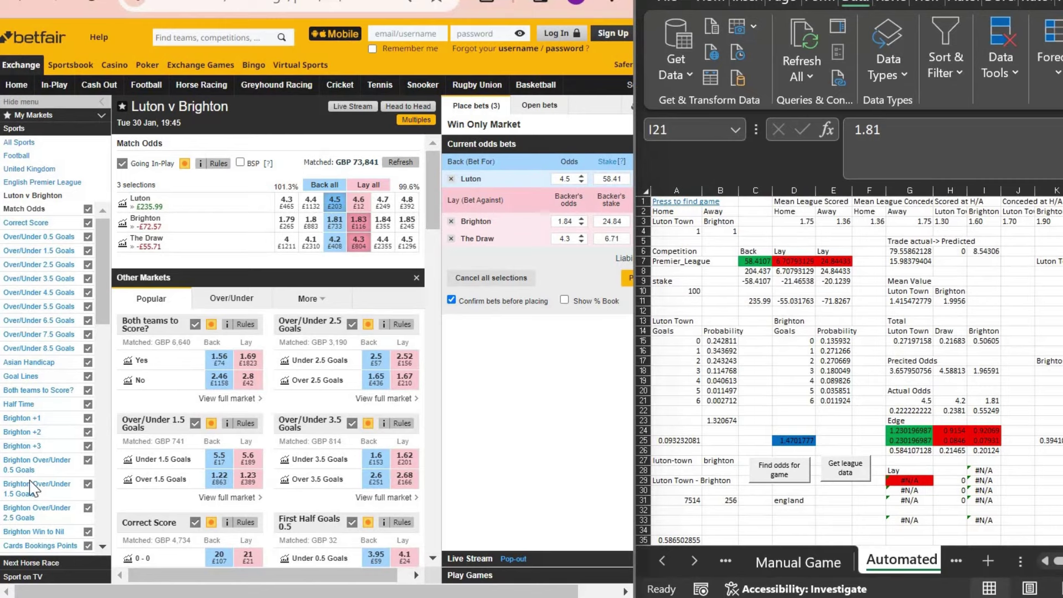
Switch to the maximized Excel workbook and choose the Crystal Palace - Sheffield Utd fixture in A29
key("super+Up")
left_click(47, 479)
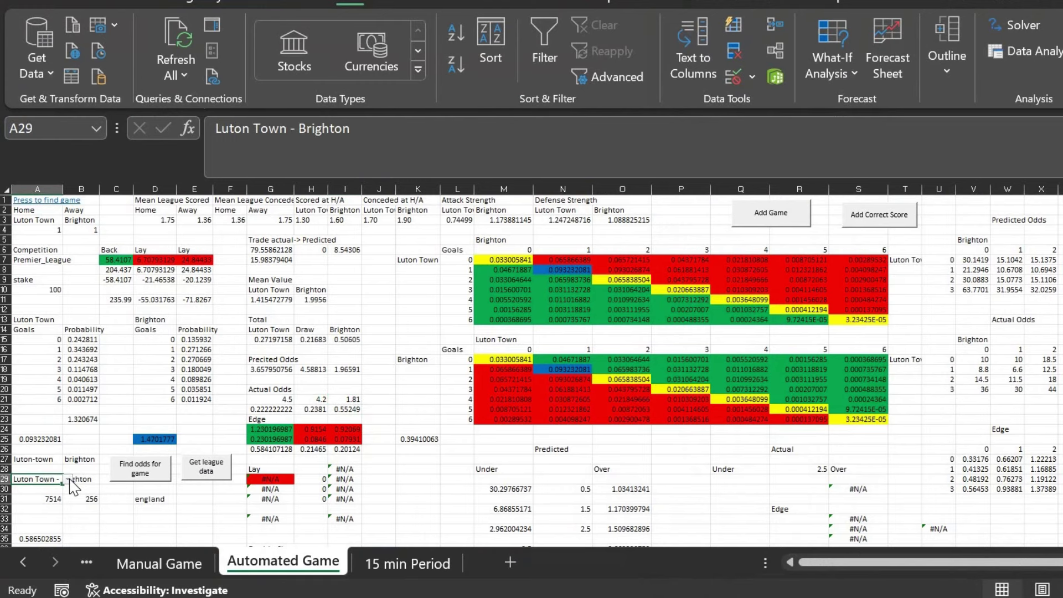
left_click(69, 480)
key("Down")
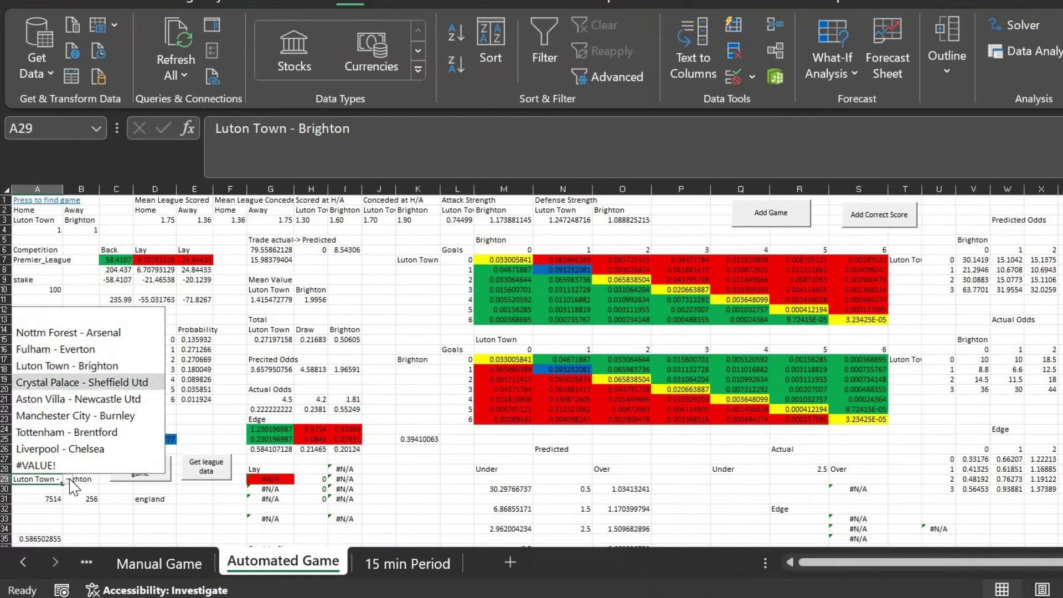
key("Return")
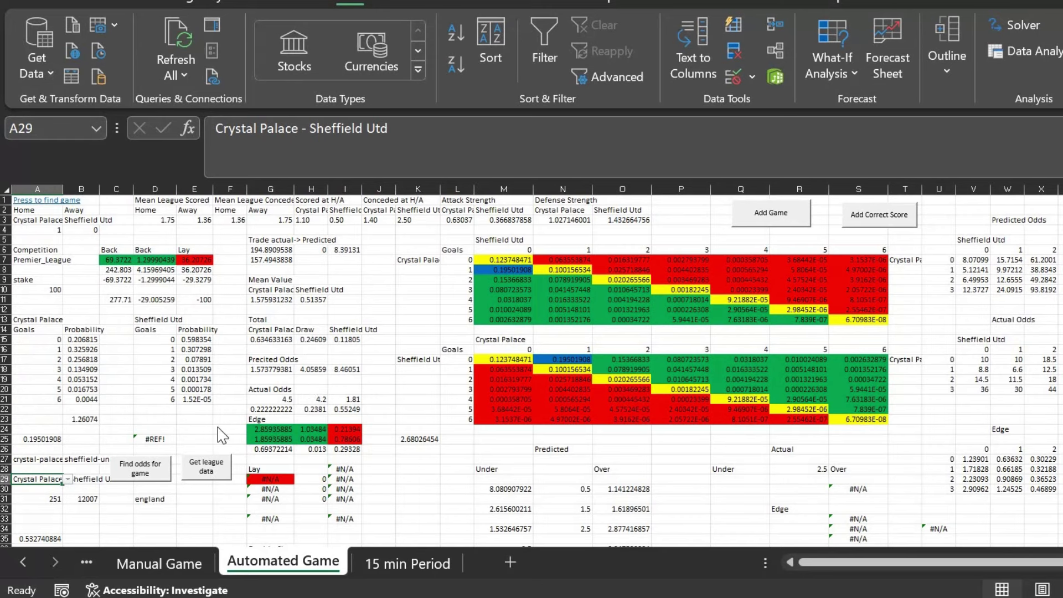
Choose the Nottm Forest - Arsenal fixture in A29
left_click(73, 480)
left_click(69, 480)
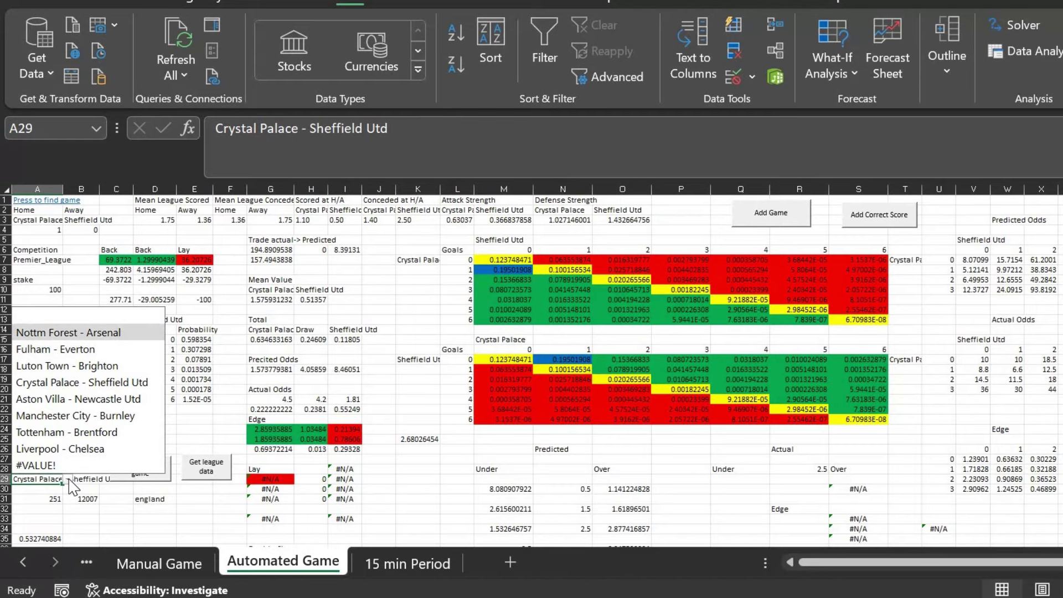
left_click(71, 333)
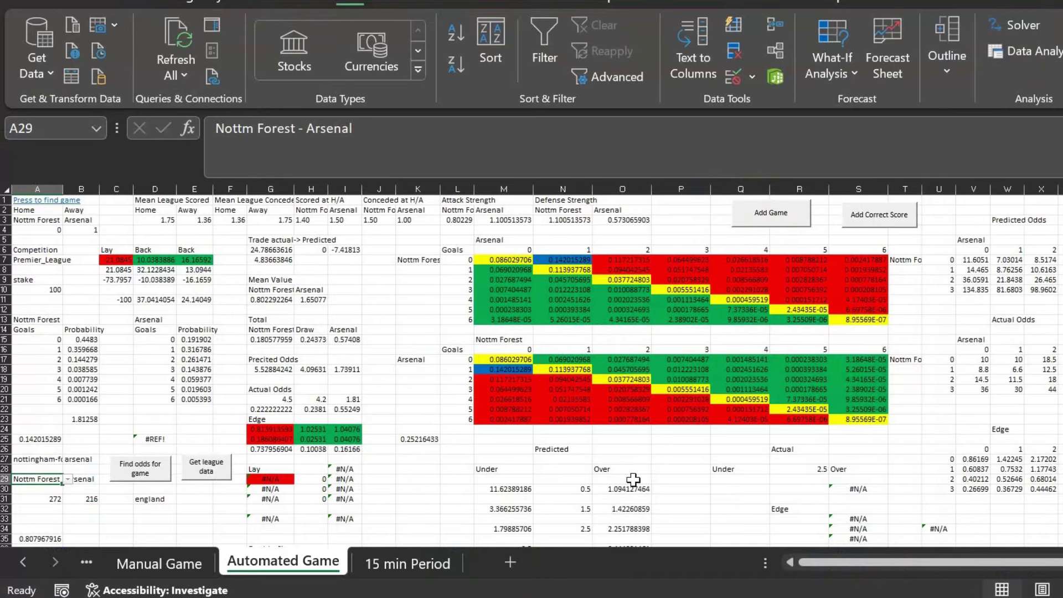
Set the Nottm Forest actual odds in G21 to 9
left_click(277, 398)
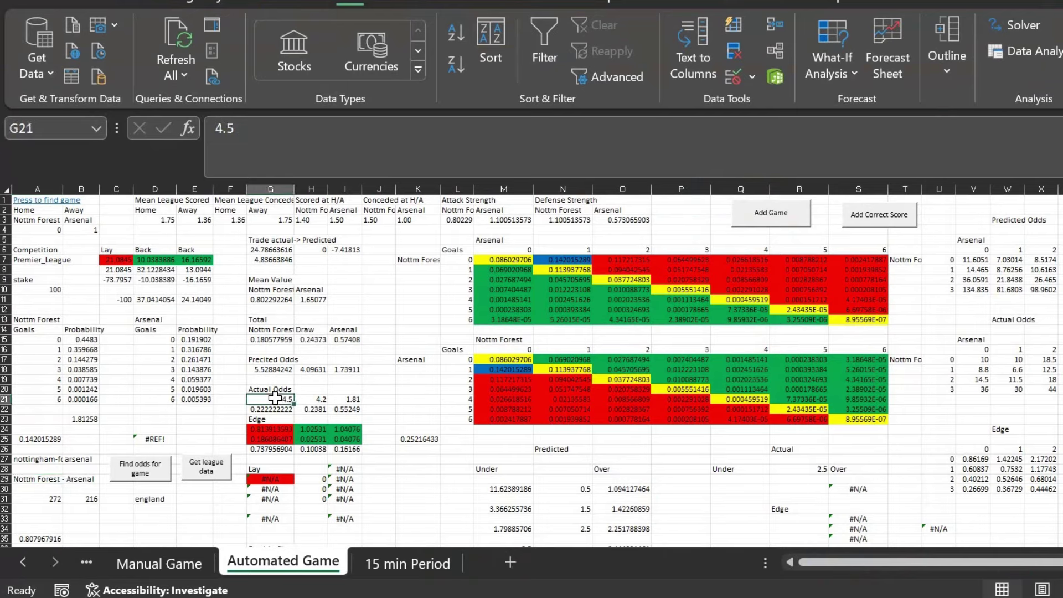
type("9")
key("Tab")
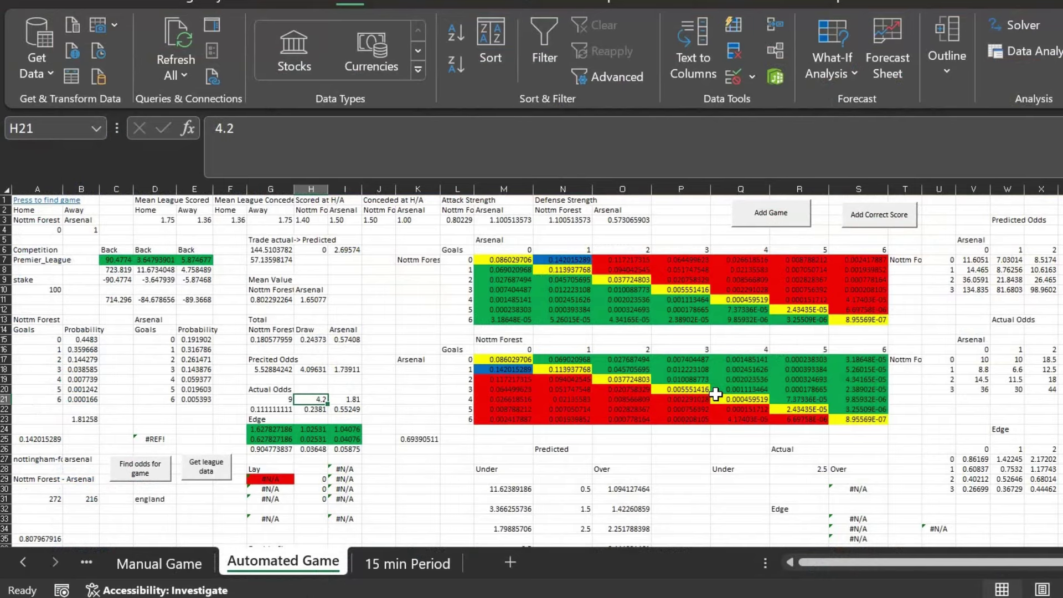
Set the actual odds to 5.1 for the draw in H21 and 1.43 for Arsenal in I21
type("5.1")
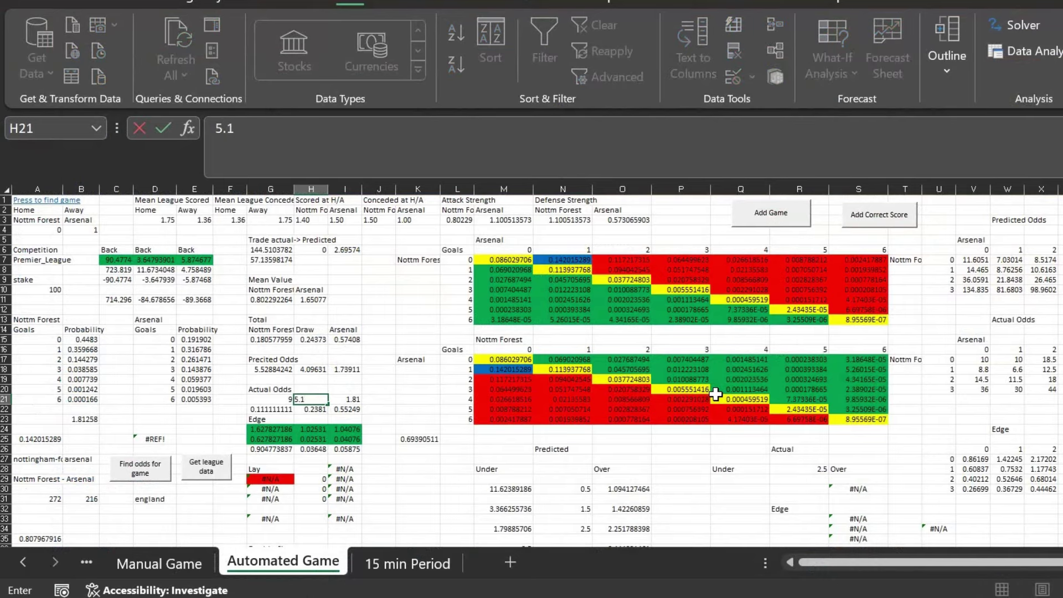
key("Tab")
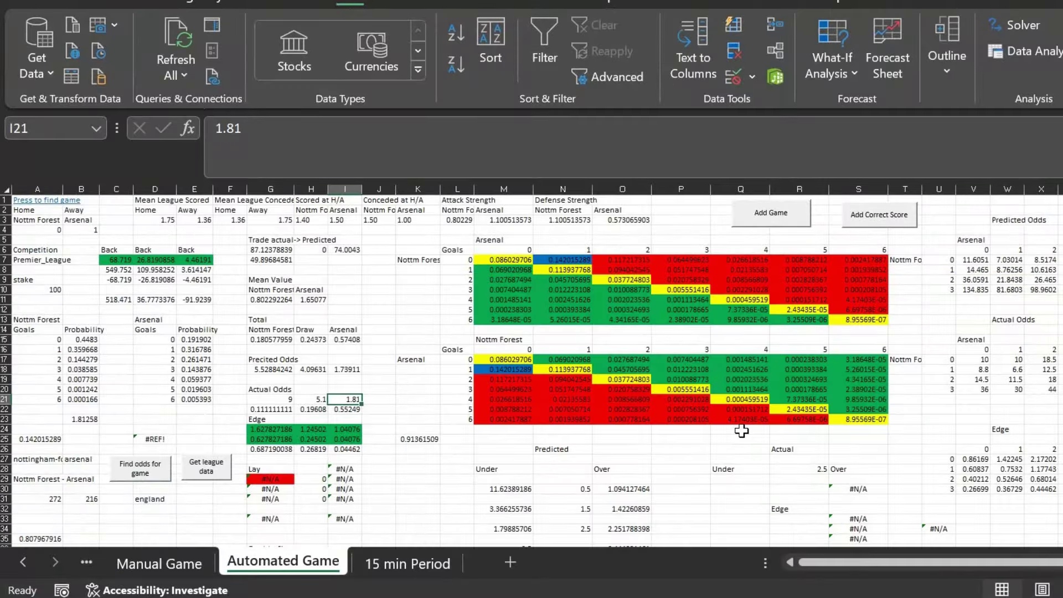
type("1.")
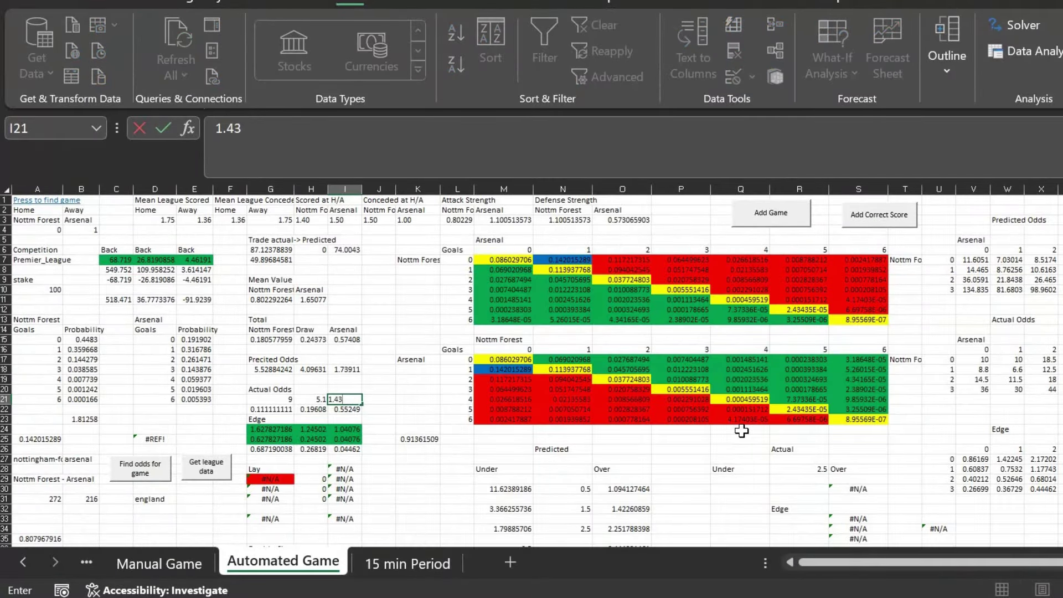
key("Return")
key("Up")
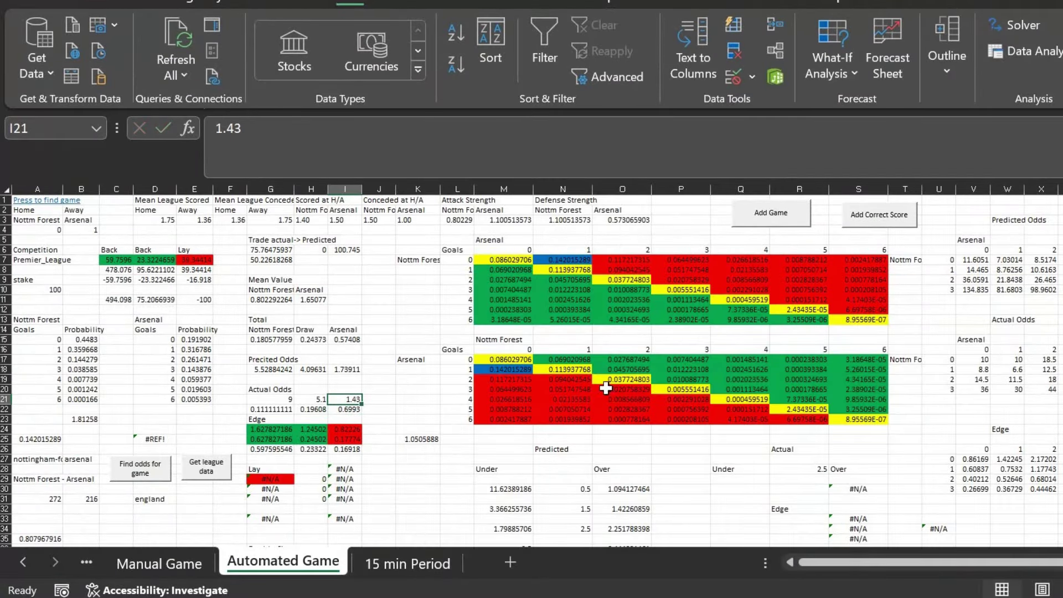
Examine the Back/Lay recommendations in C6:E6 and the combined outcomes in C11:E11 for Nottm Forest v Arsenal
left_click(117, 249)
left_click(156, 249)
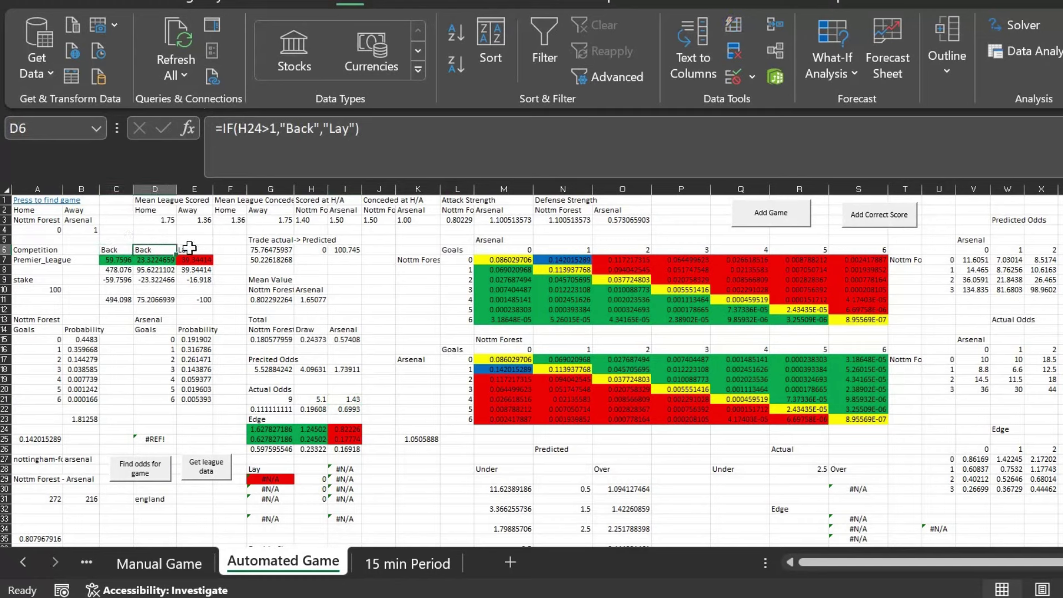
left_click(192, 247)
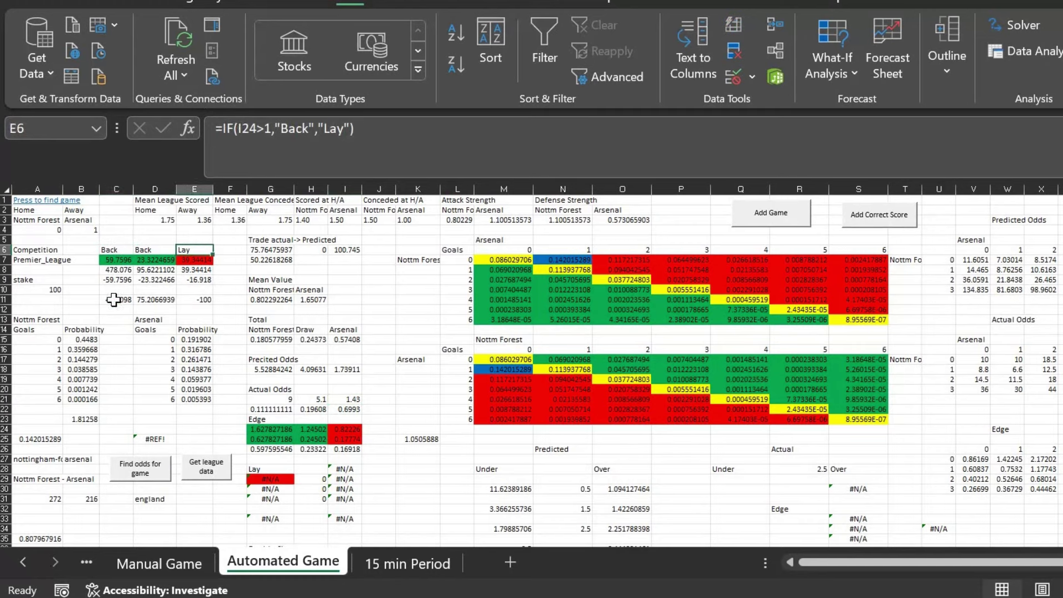
left_click_drag(114, 300, 191, 301)
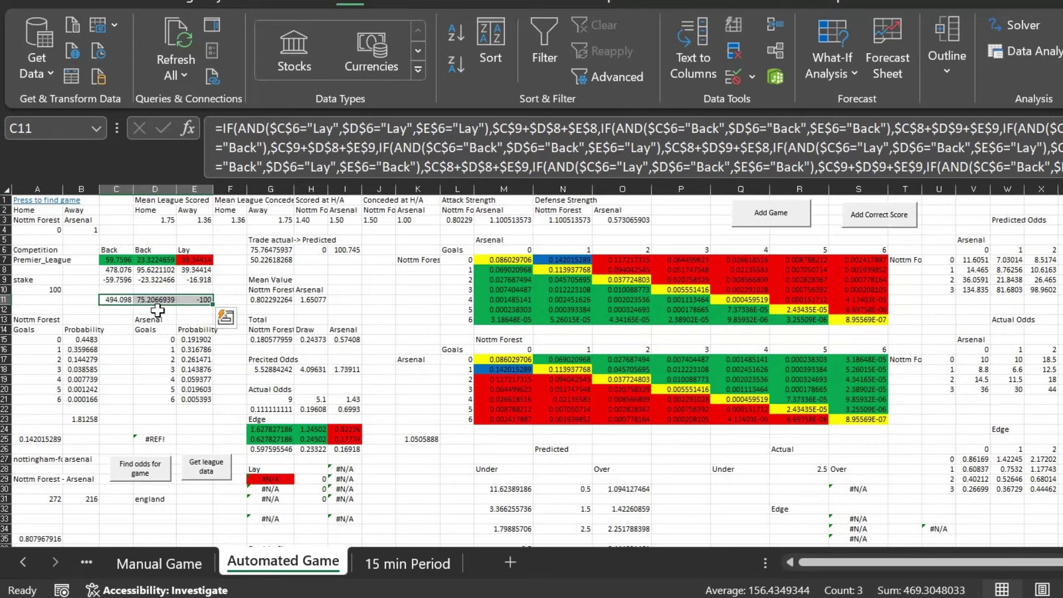
left_click(158, 310)
key("Left")
left_click(149, 299)
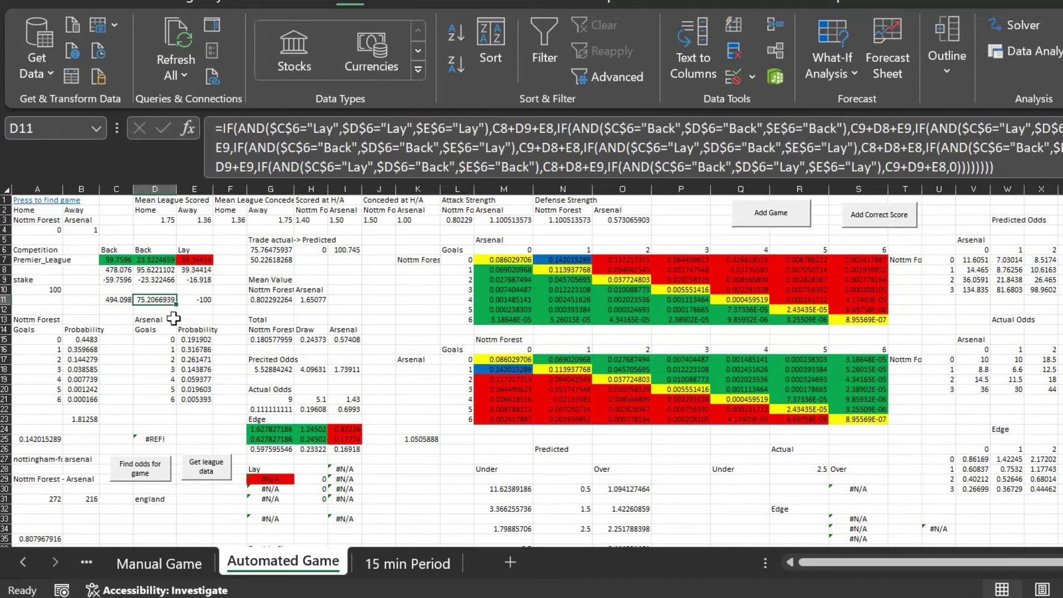
left_click(165, 310)
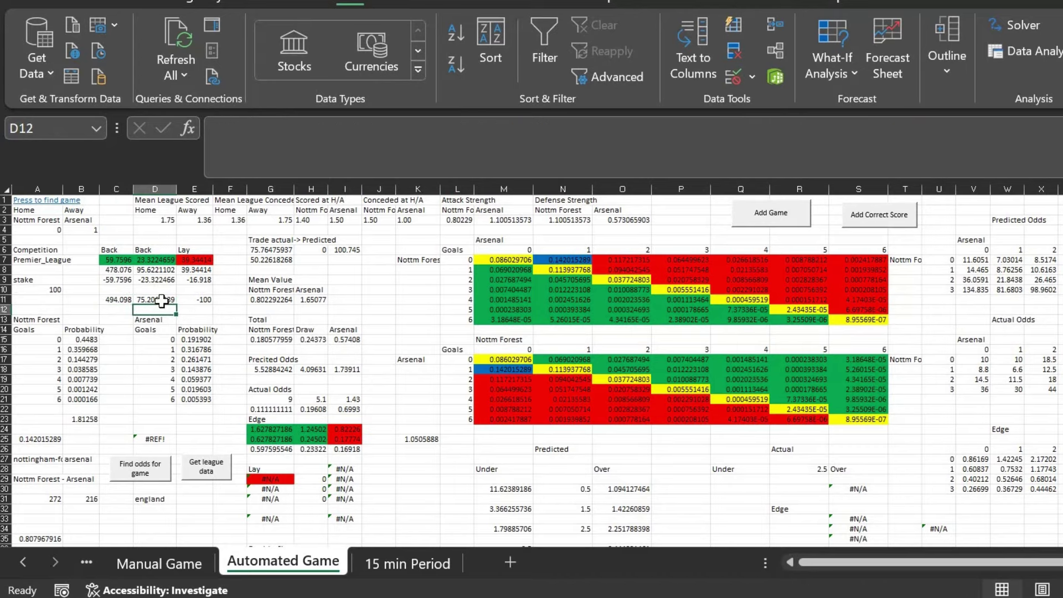
left_click(195, 301)
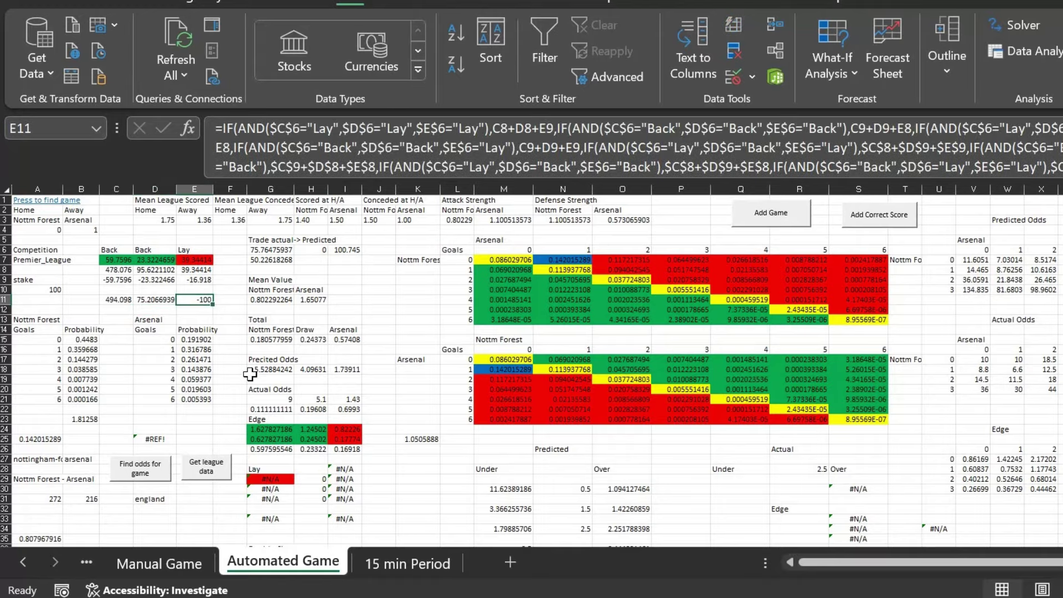
Place the workbook beside the Betfair page and set the Nottm Forest back stake to 59.76
key("super+Right")
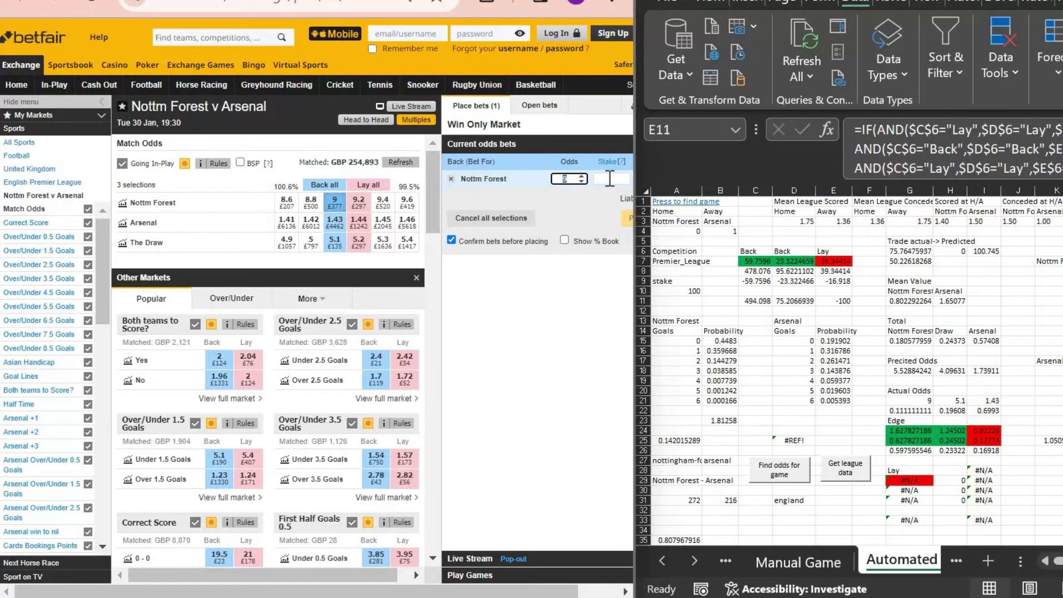
left_click(610, 178)
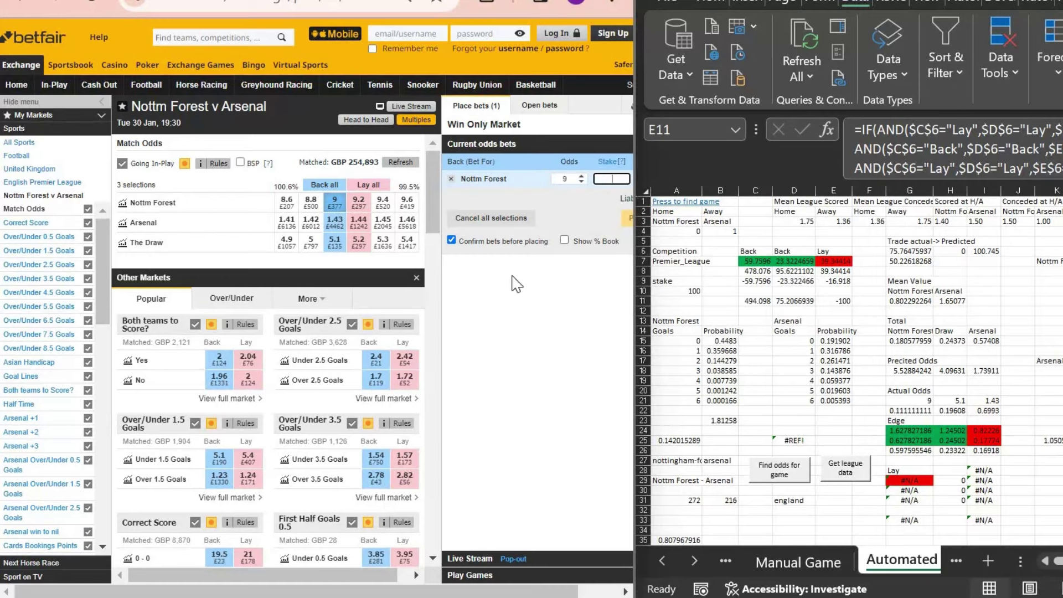
type("59.76")
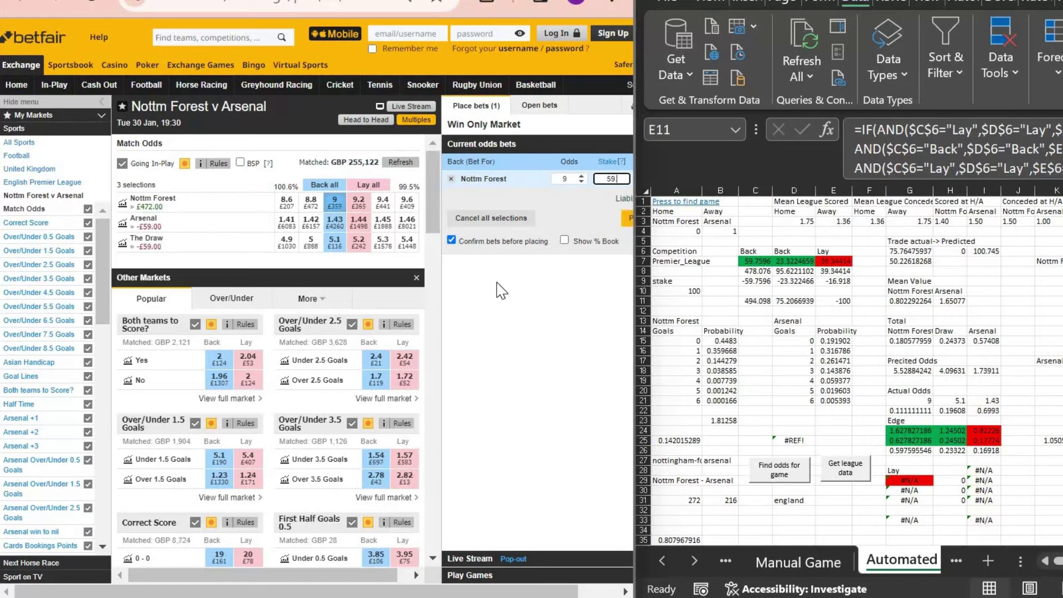
Add a back bet on The Draw at 5.1 with a stake of 23.32, removing the extra Draw lay bet
left_click(358, 242)
left_click(334, 243)
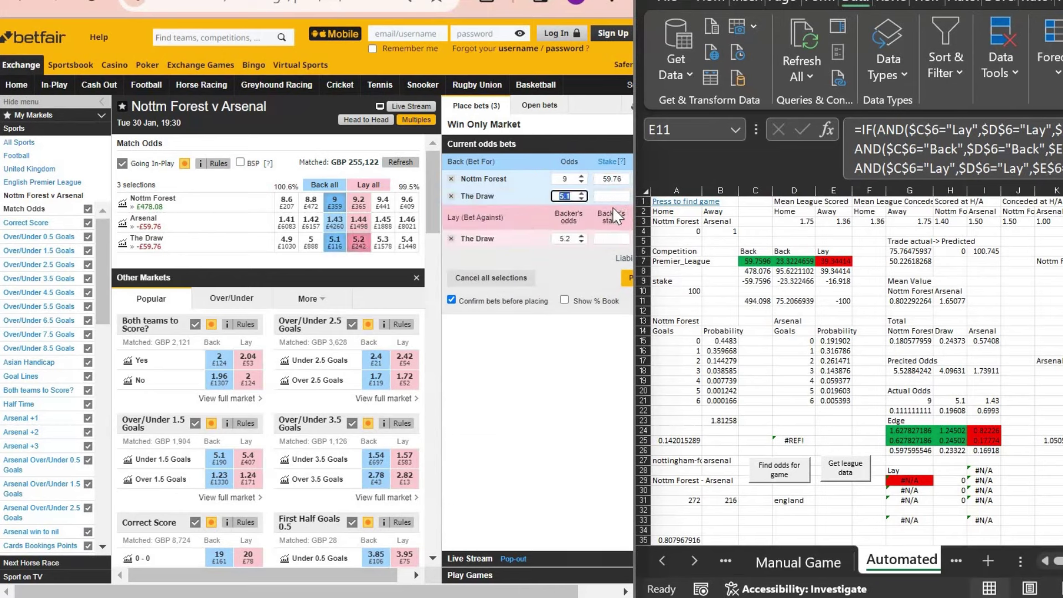
left_click(451, 238)
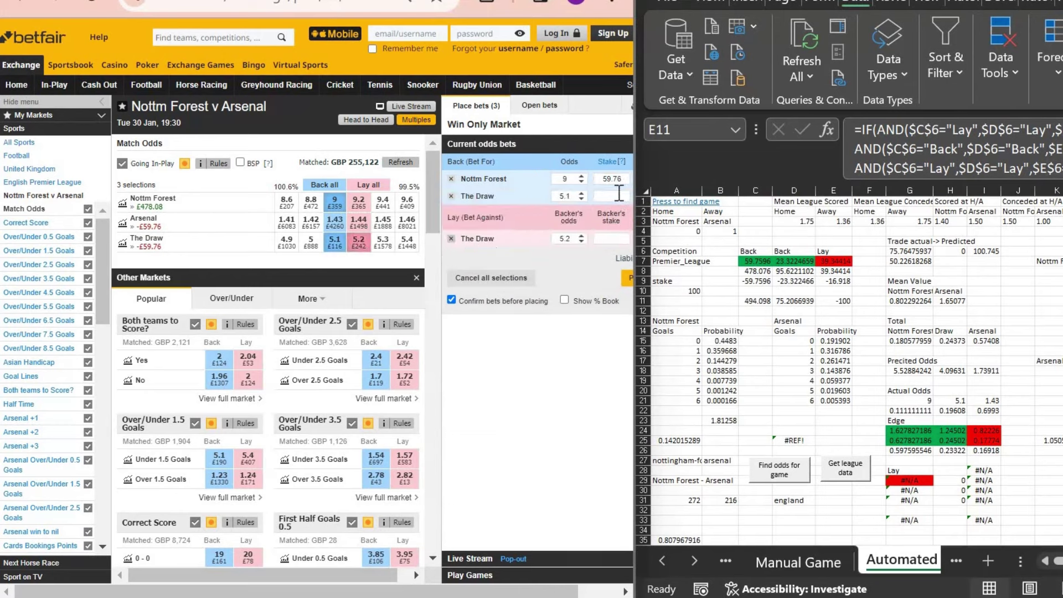
left_click(612, 196)
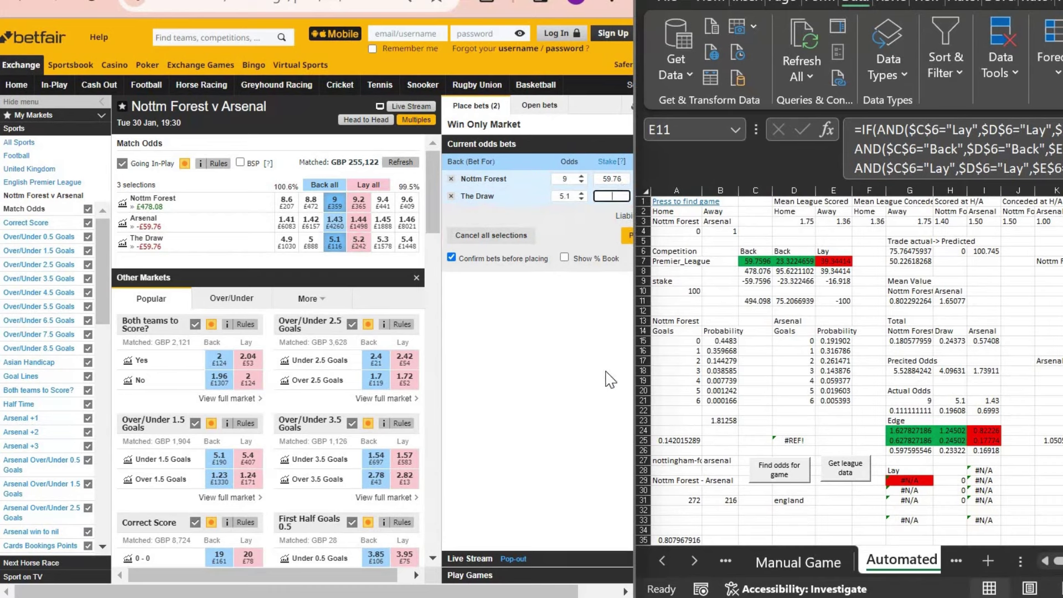
type("23.32")
Add a lay bet on Arsenal at 1.44 with a backer's stake of 39.34
left_click(368, 227)
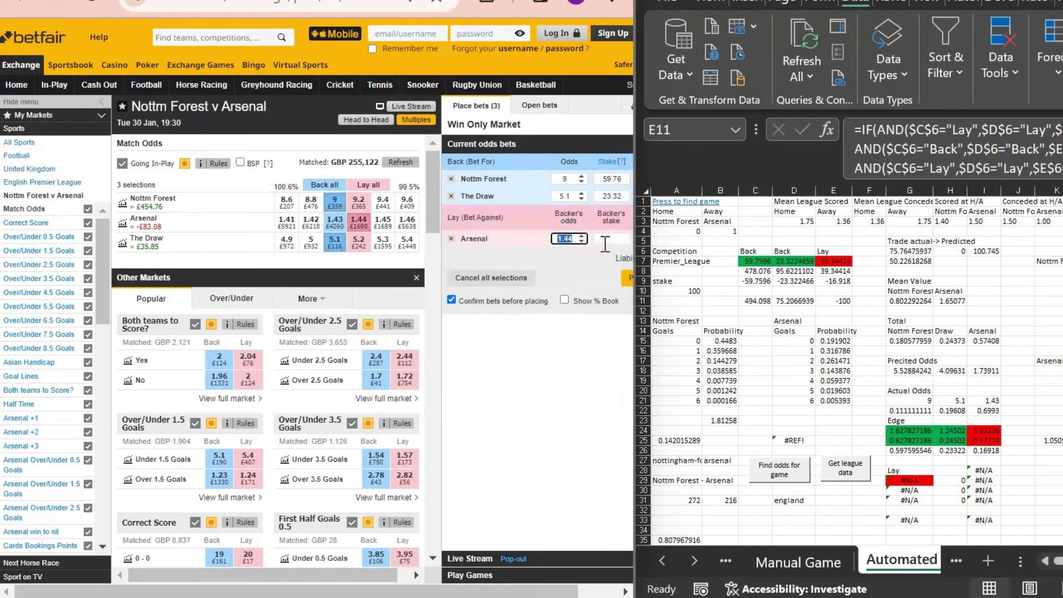
left_click(606, 242)
type("39")
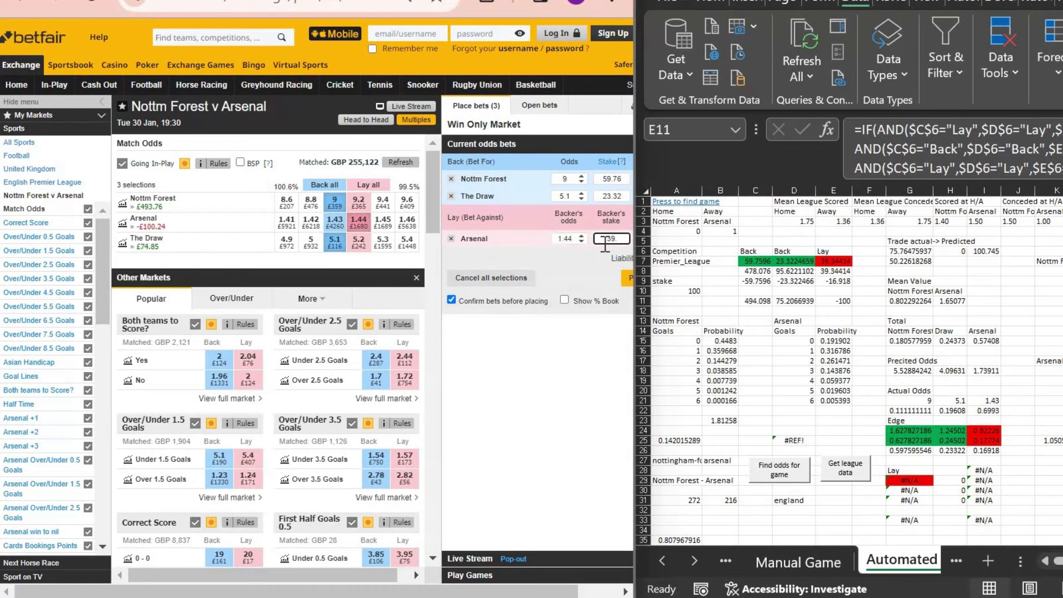
type(".34")
left_click(584, 437)
Maximize the Excel workbook and review the Arsenal predicted odds and probability, the actual odds, and the back/lay block C6:E11
key("super+Up")
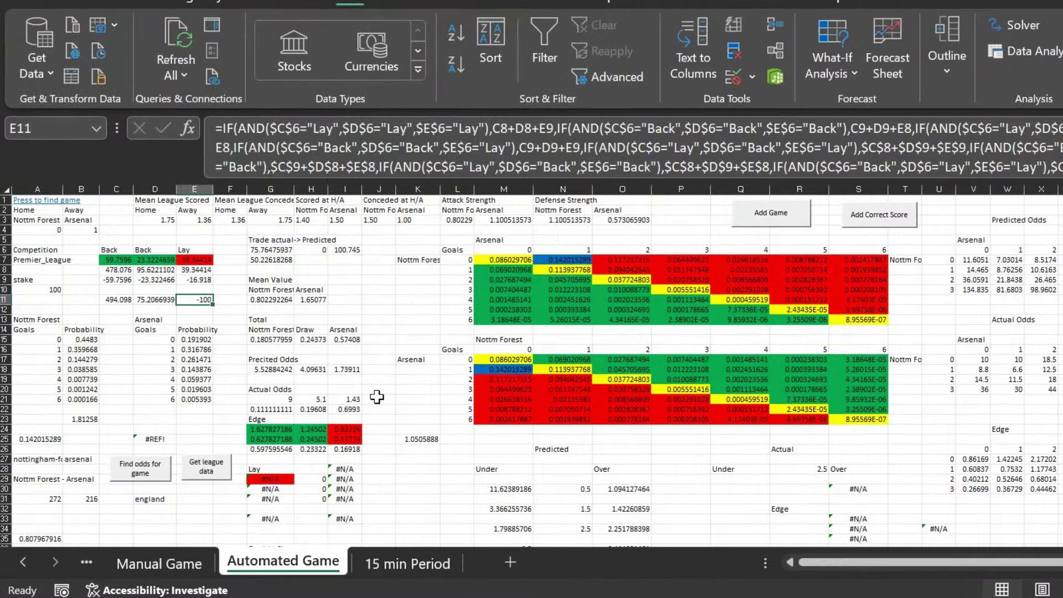
left_click(363, 370)
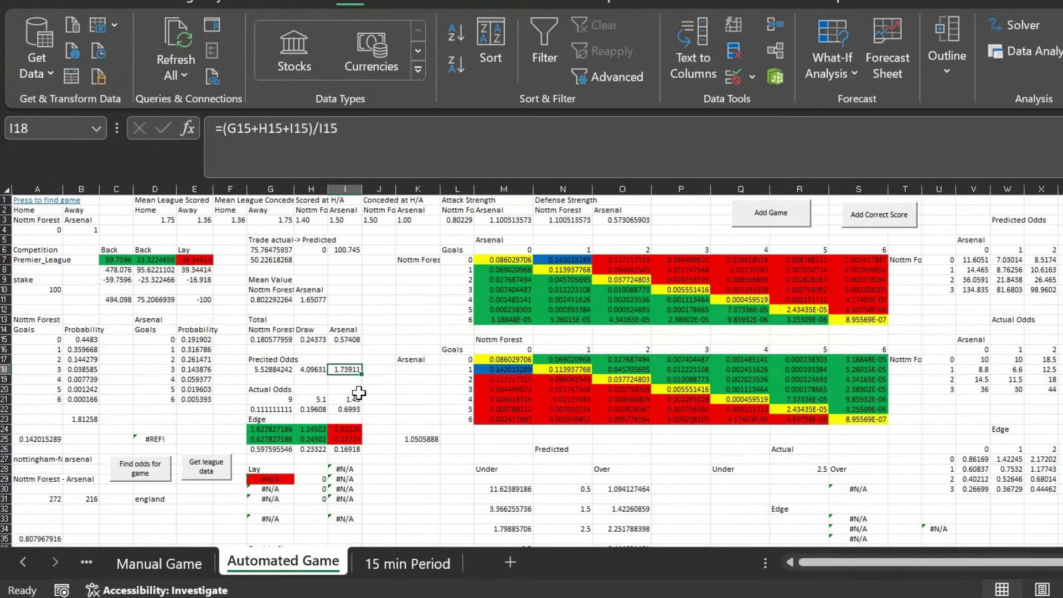
key("Up")
key("Up")
key("Up")
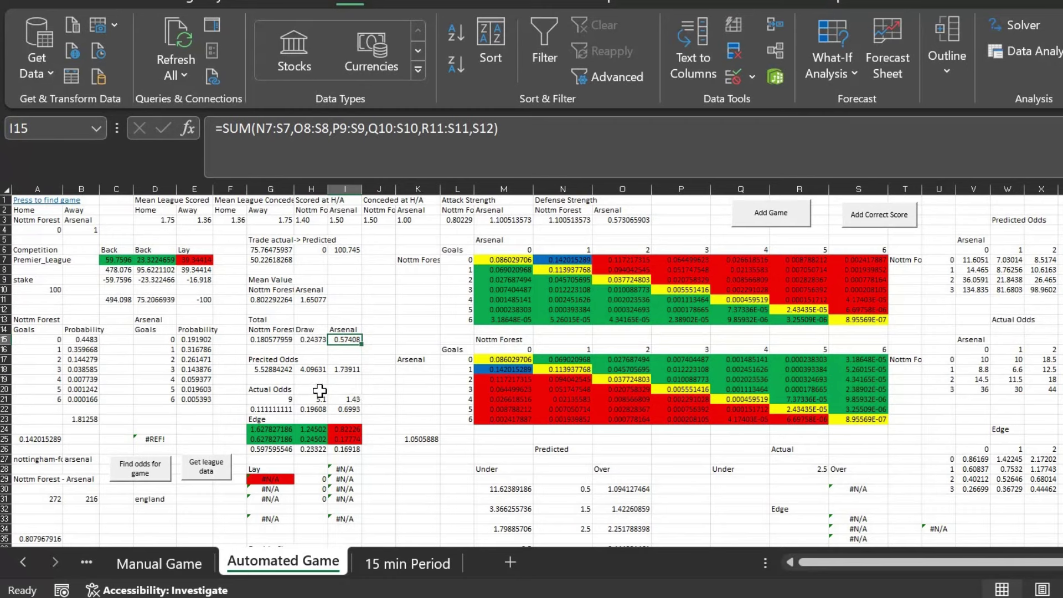
left_click(284, 399)
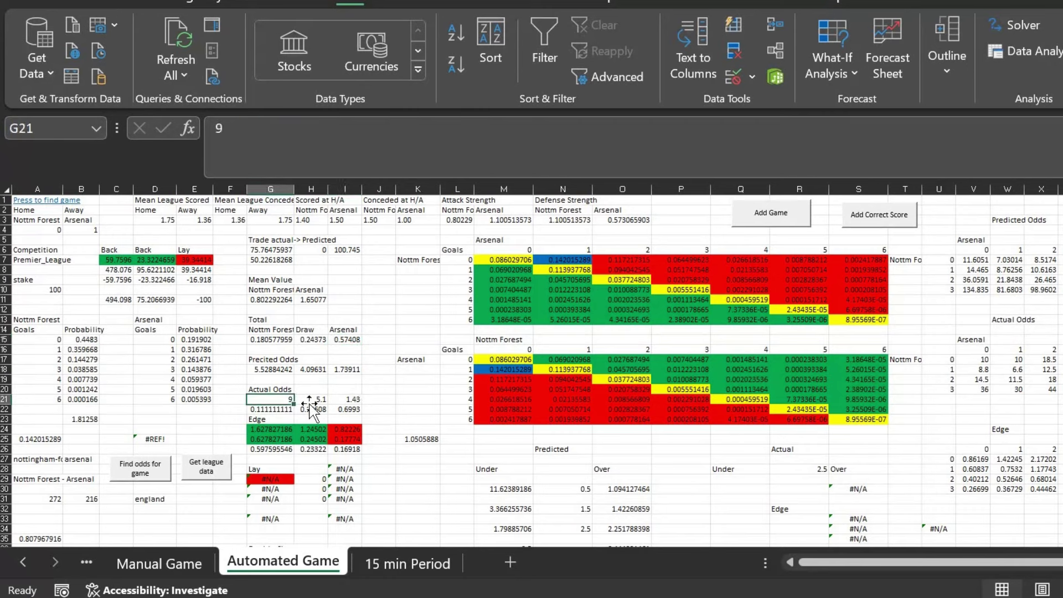
left_click(311, 399)
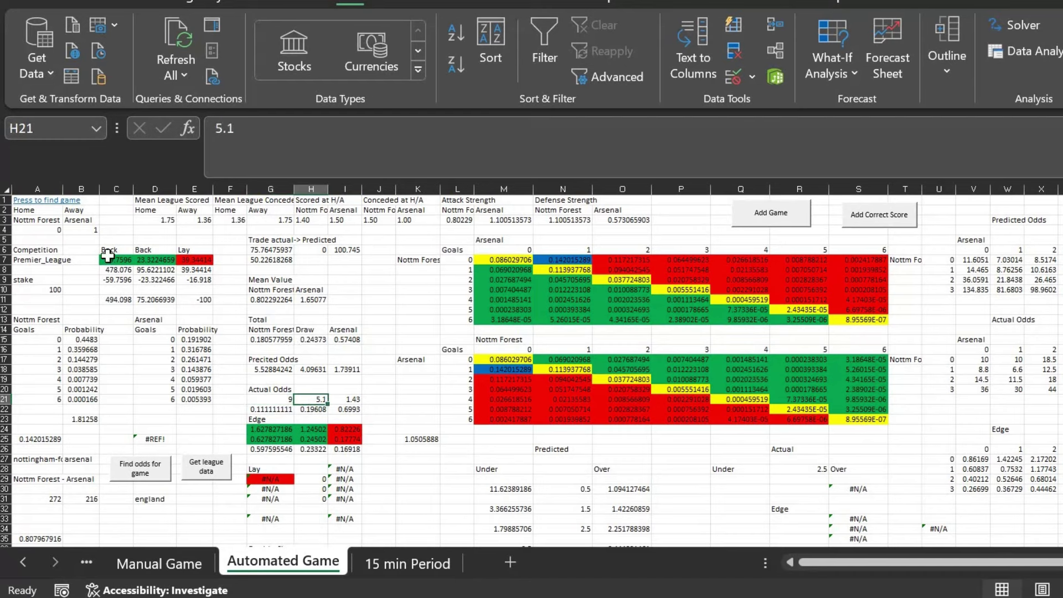
left_click_drag(110, 249, 222, 299)
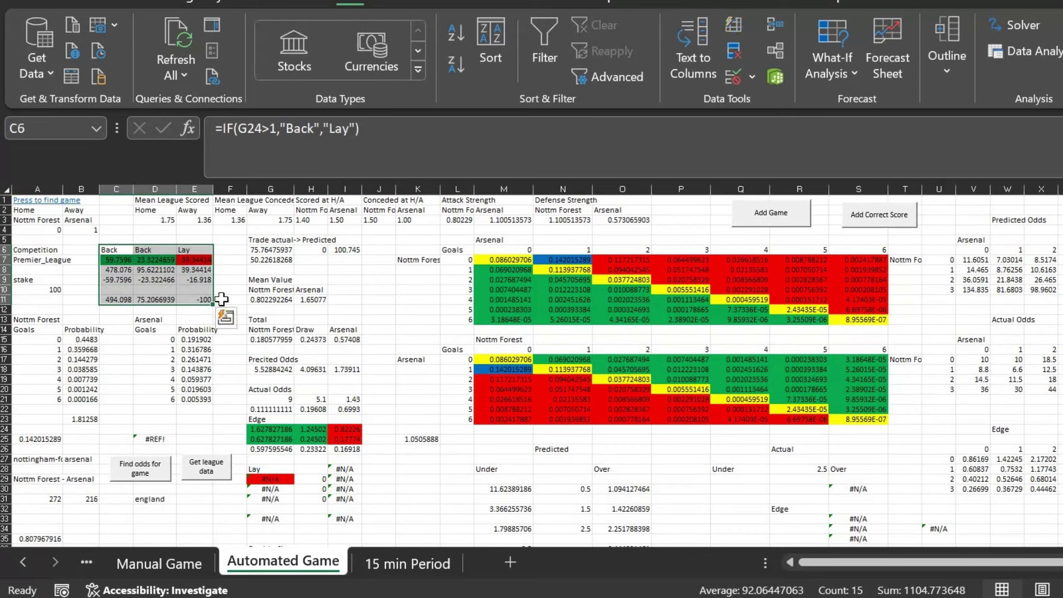
left_click(222, 299)
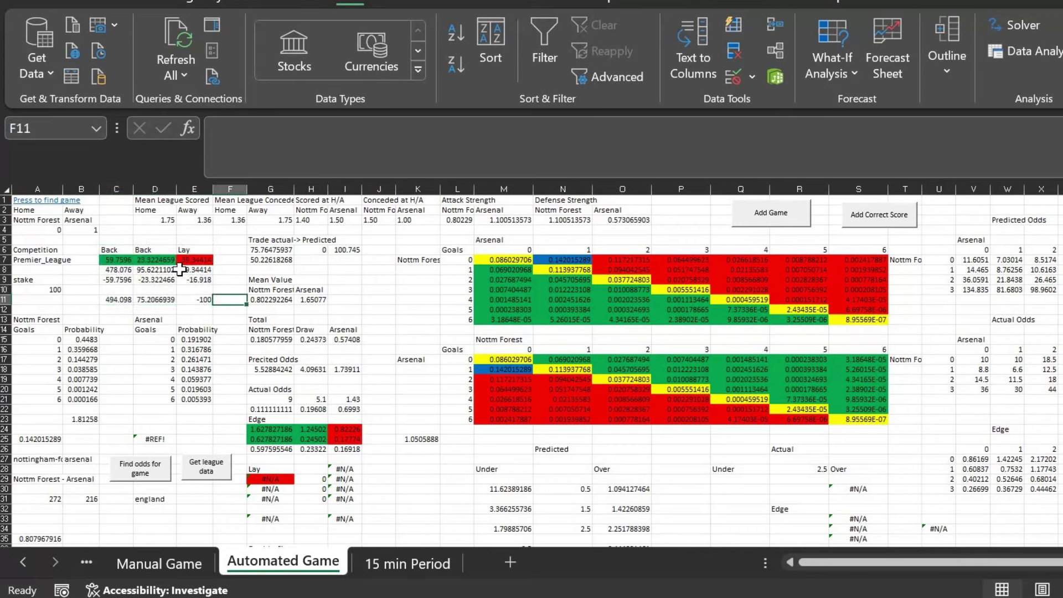
Examine the full nested IF/AND formula for the home-win outcome in C11 from start to end
left_click(118, 309)
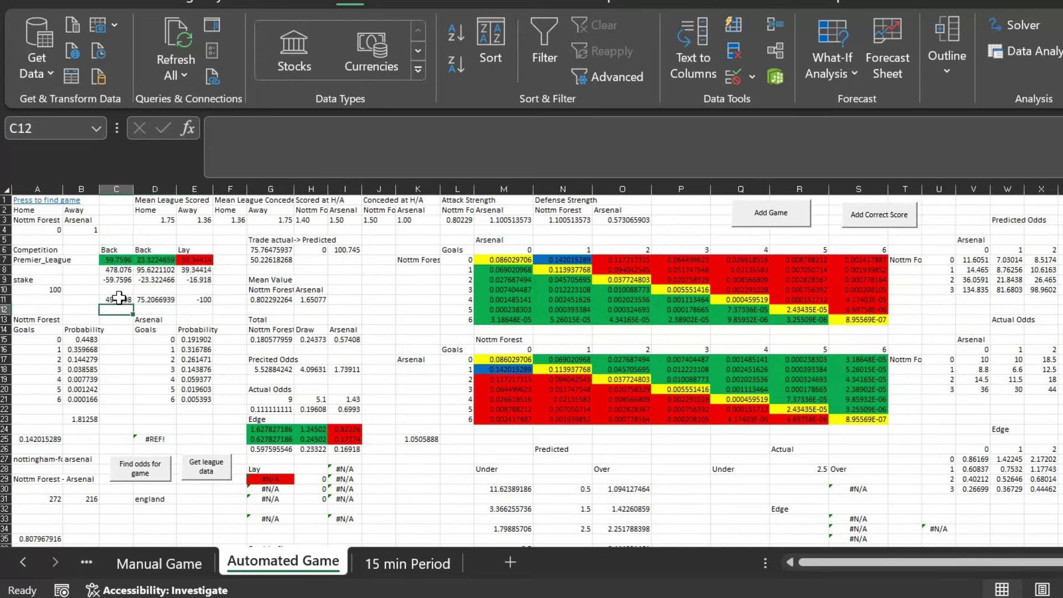
key("Up")
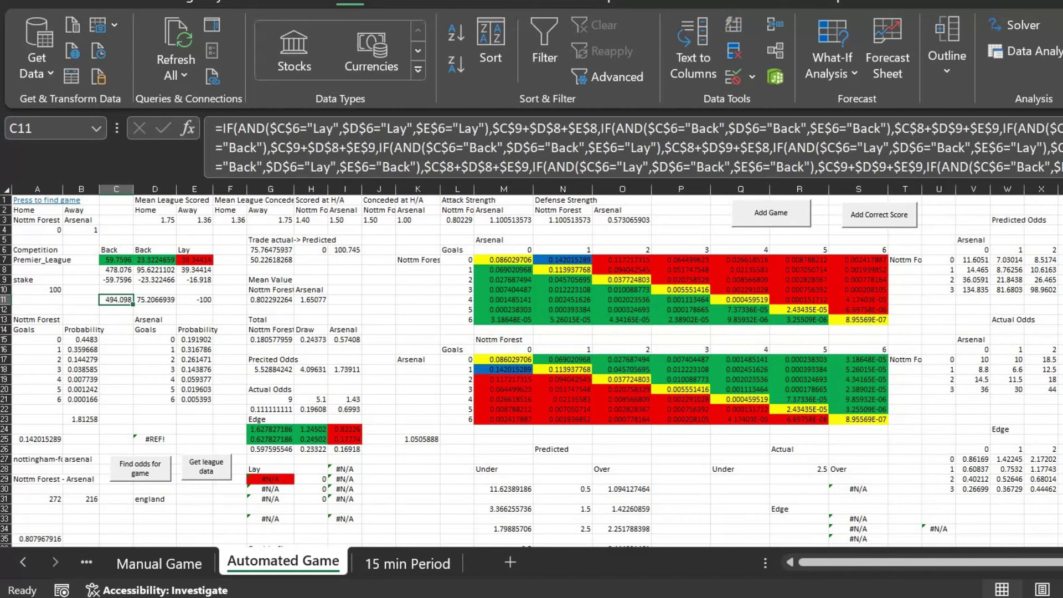
key("F2")
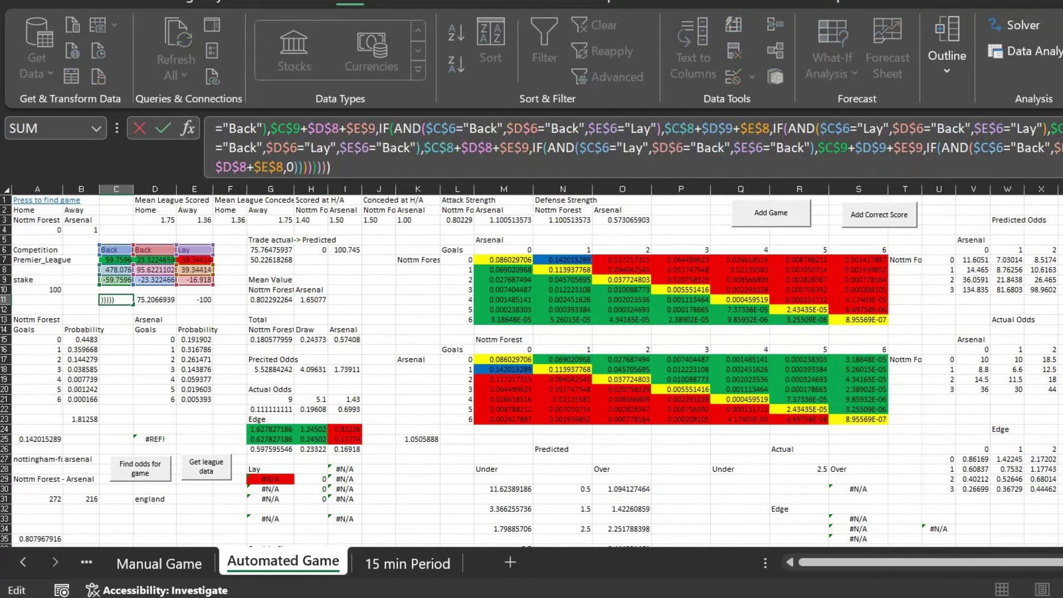
key("Home")
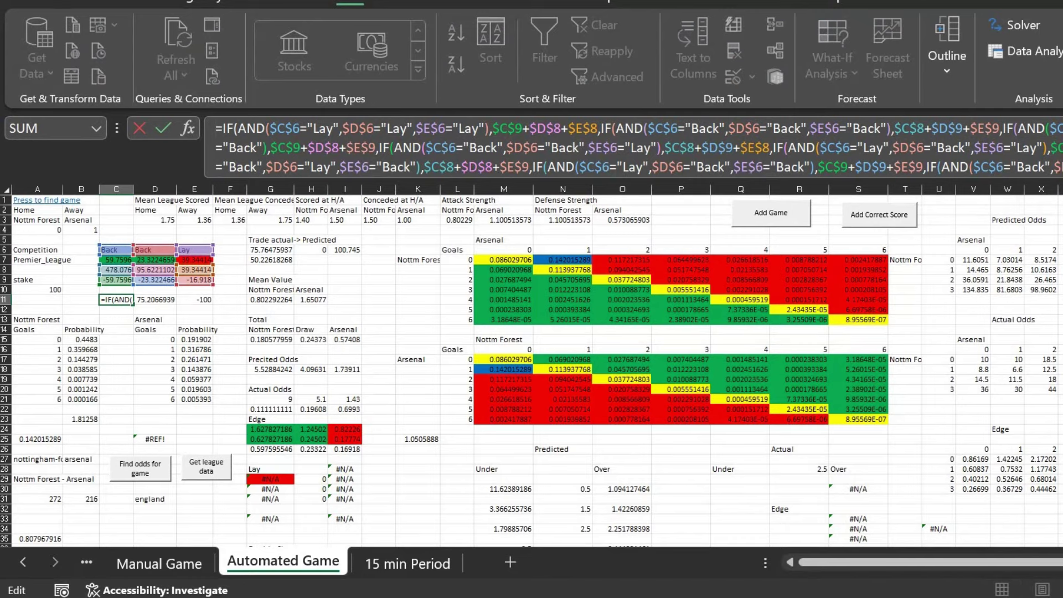
key("Escape")
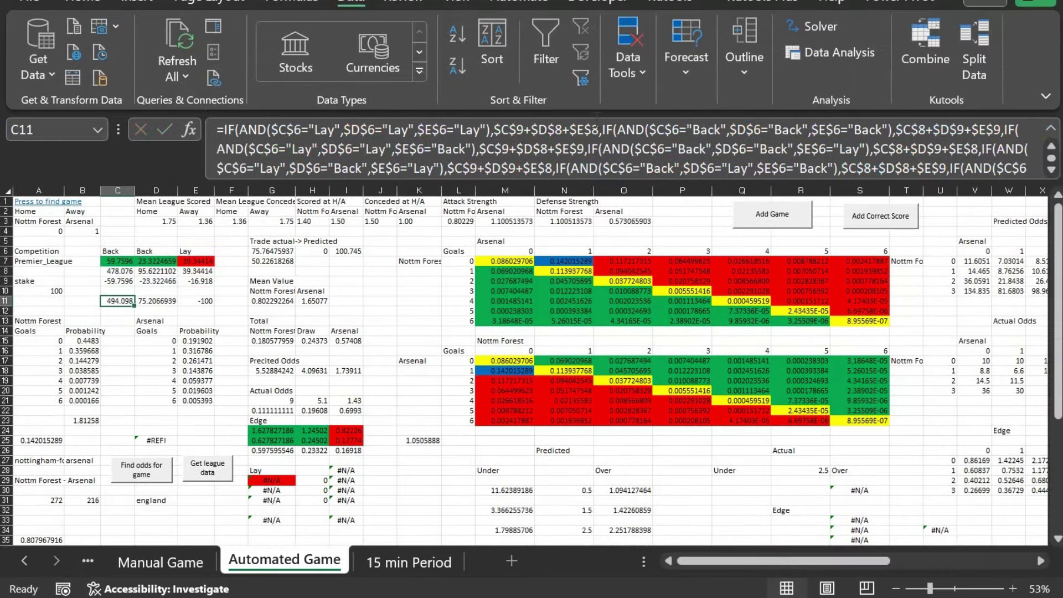
left_click(1008, 149)
left_click(1006, 149)
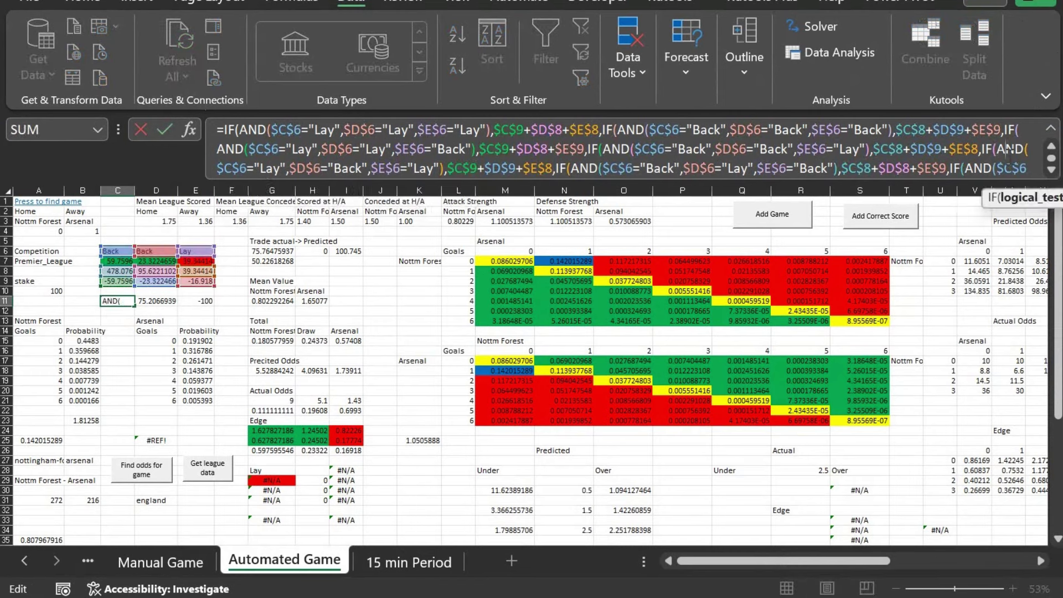
key("End")
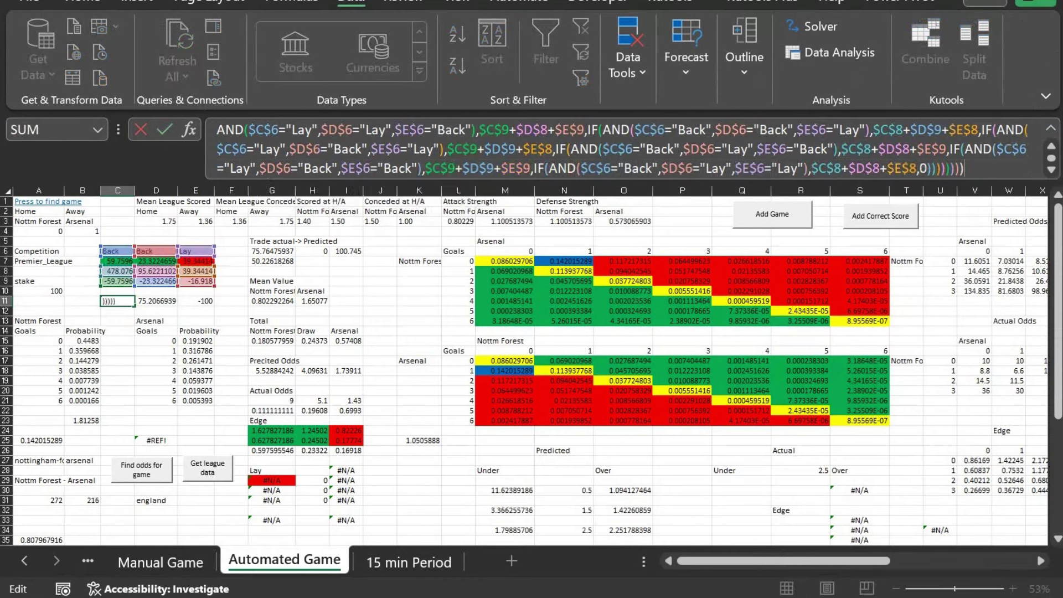
key("ctrl+Home")
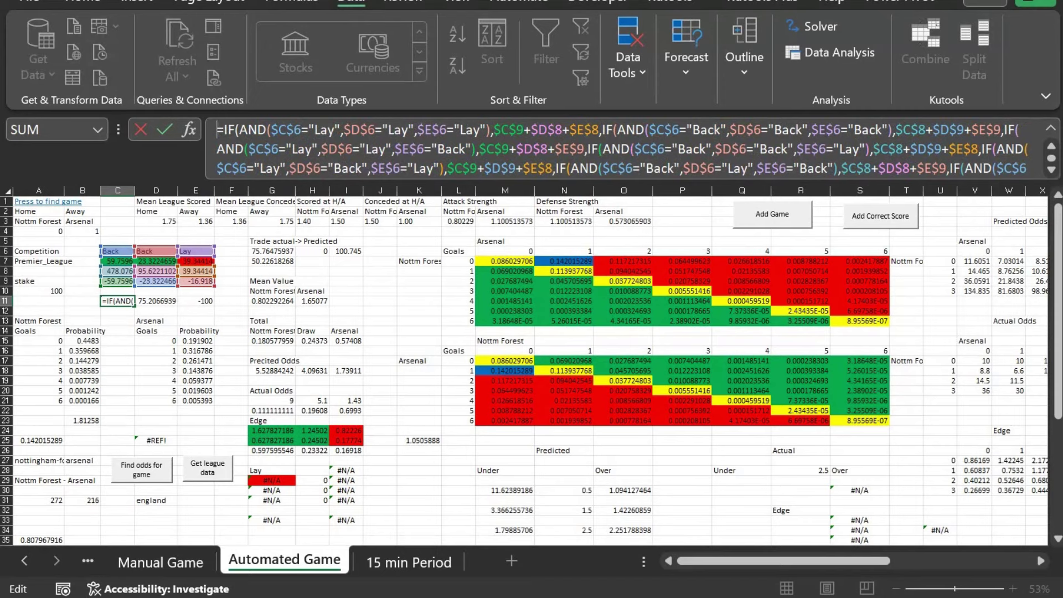
key("Down")
key("Return")
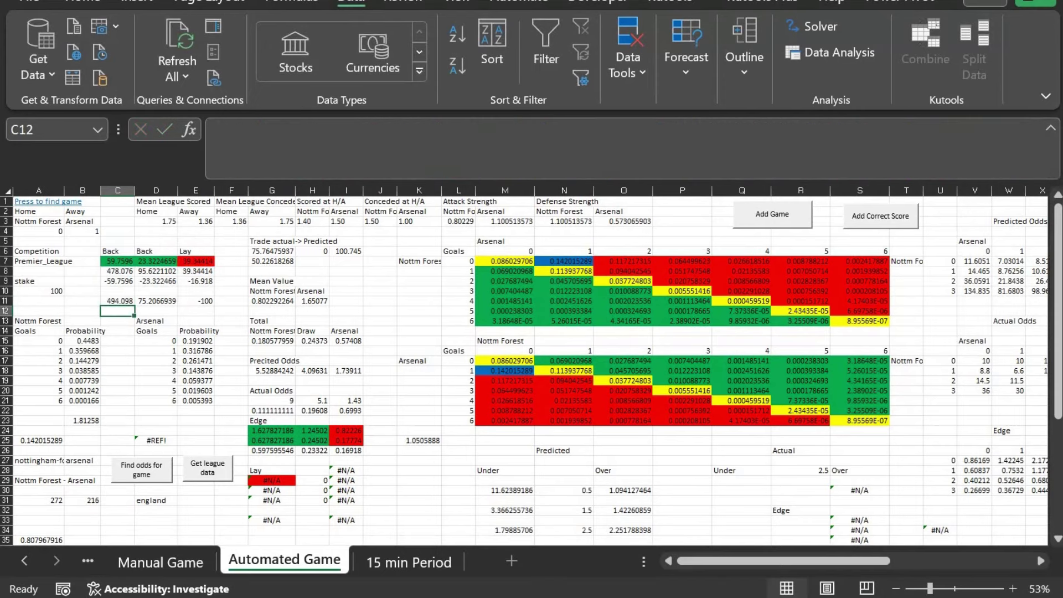
Examine the nested IF/AND formulas for the draw and away-win outcomes in D11 and E11
left_click(156, 301)
left_click(990, 130)
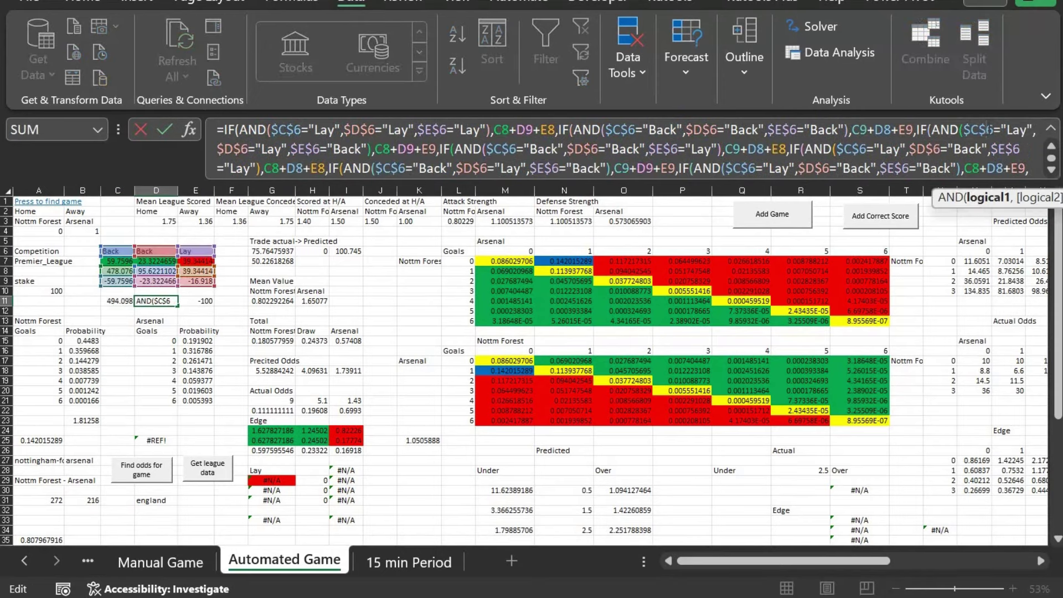
key("ctrl+End")
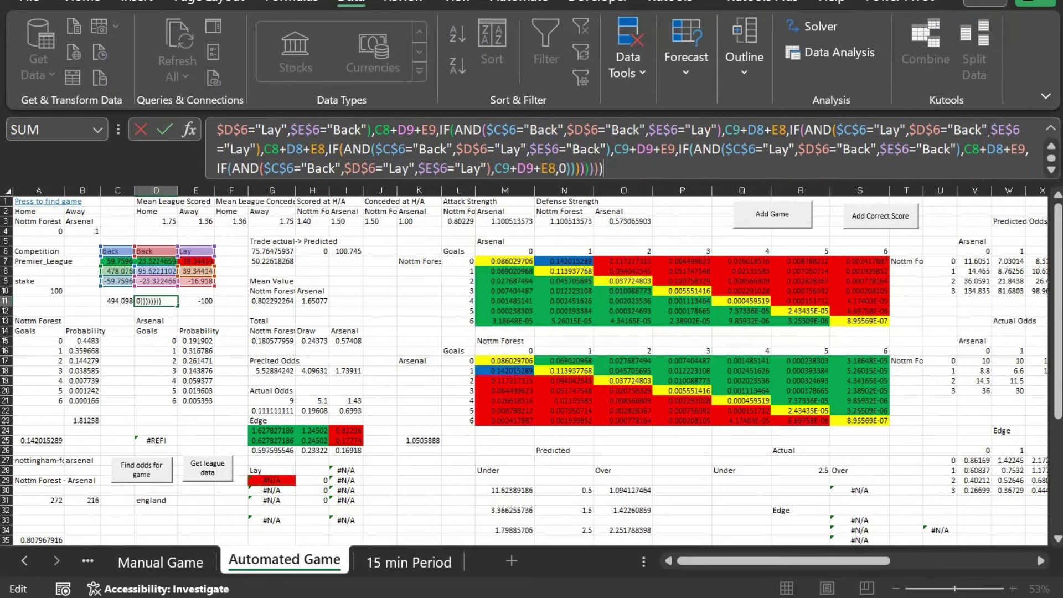
key("Tab")
key("F2")
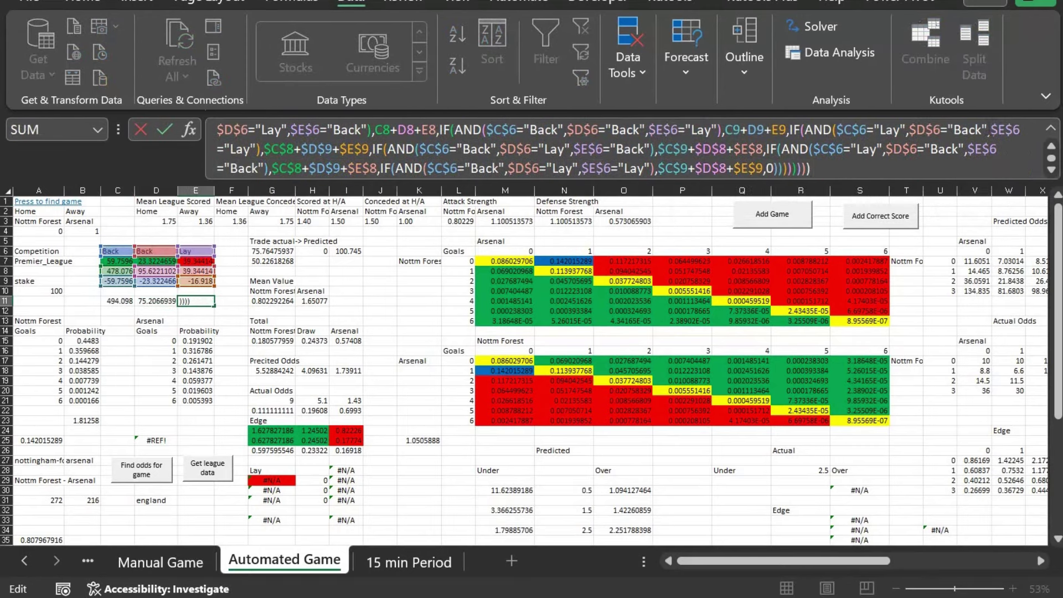
key("Return")
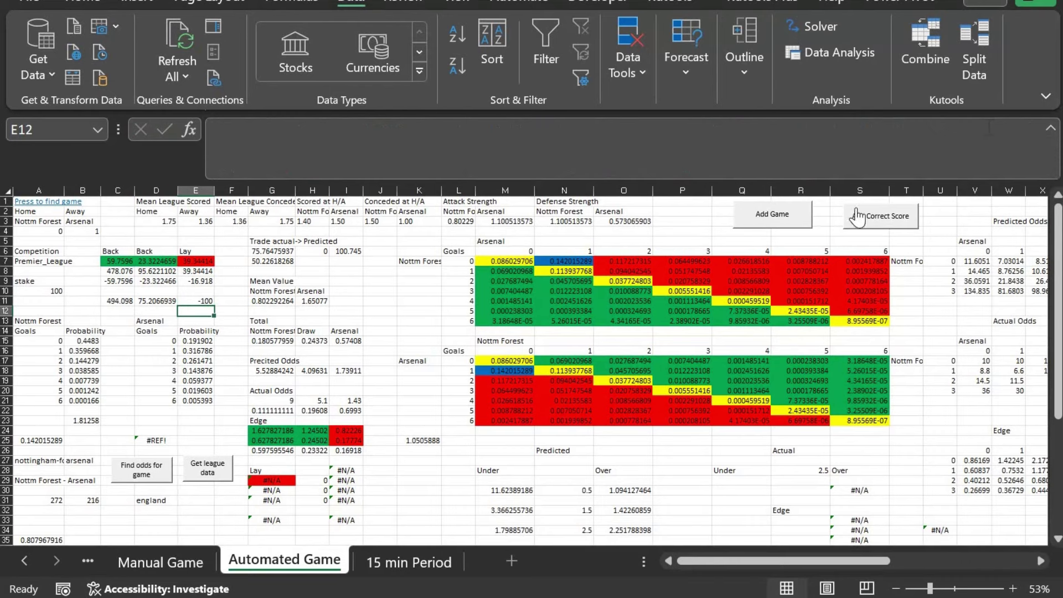